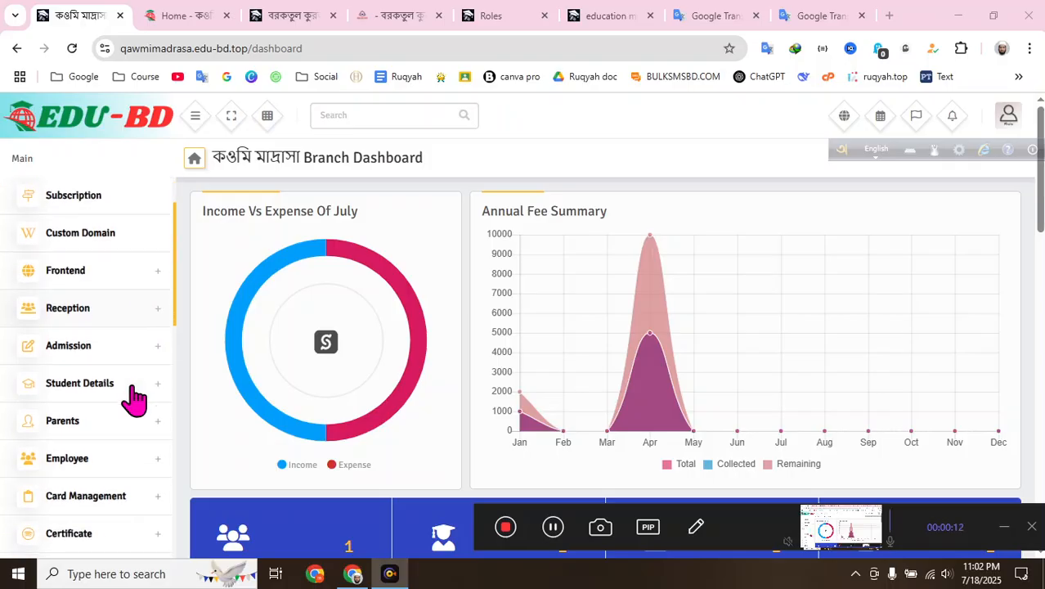
Step: Open the blank form for adding an ID card template under Card Management
scroll(131, 384, down, 3)
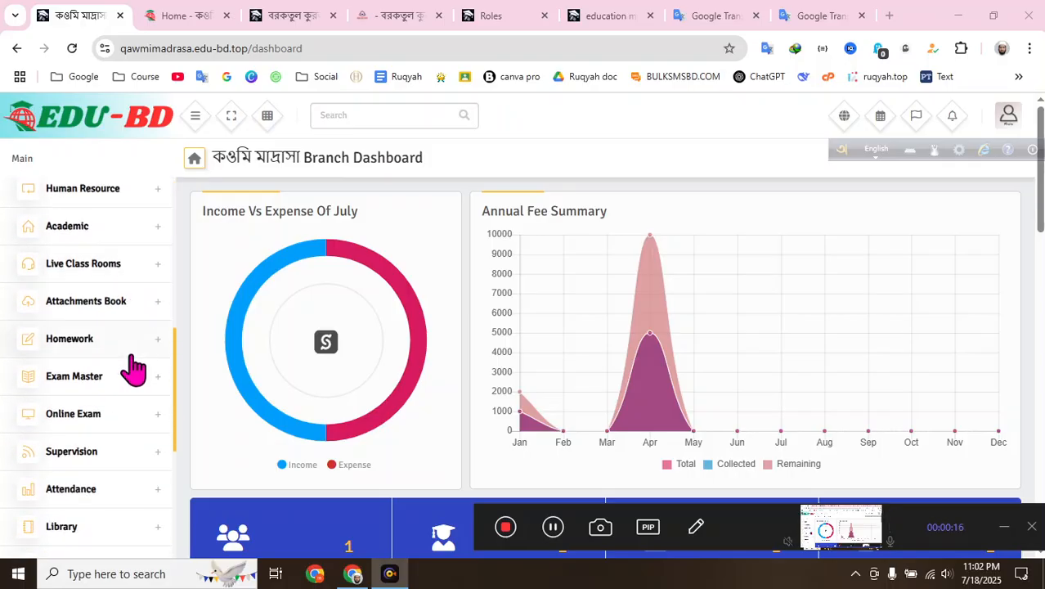
scroll(140, 334, down, 3)
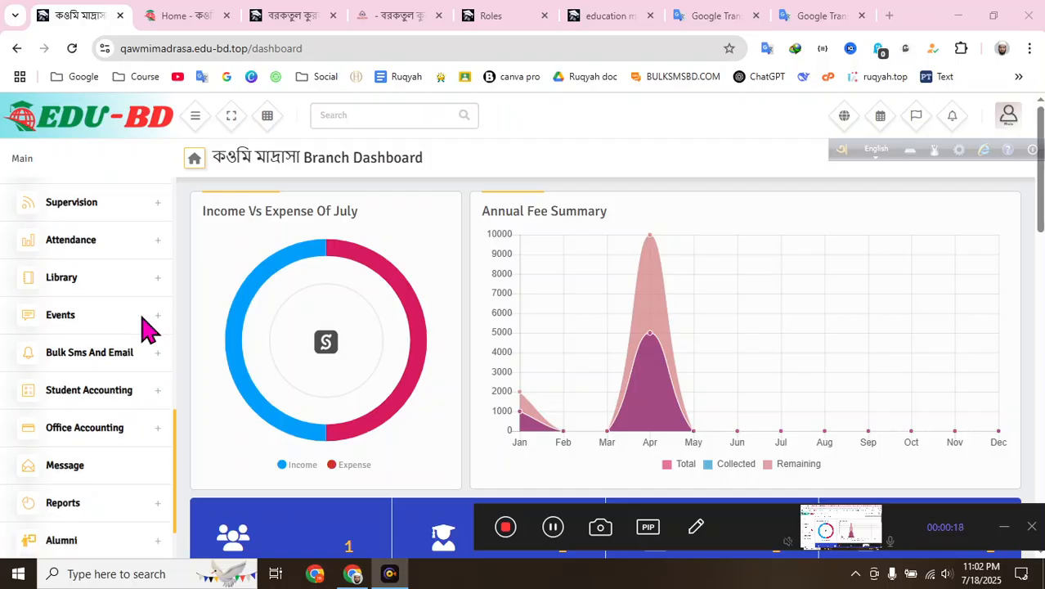
scroll(148, 330, down, 1)
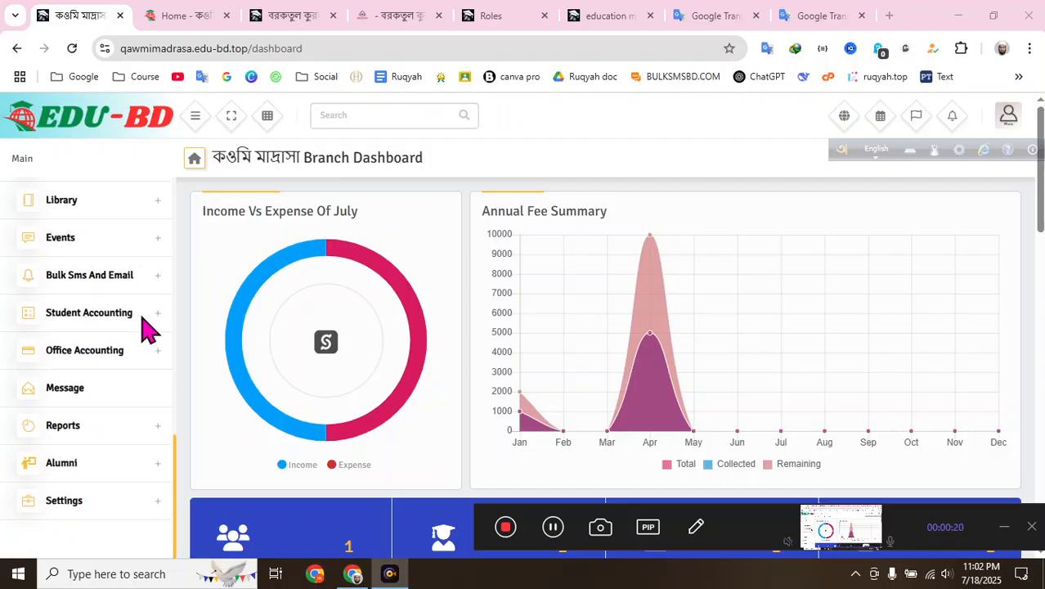
scroll(143, 327, up, 9)
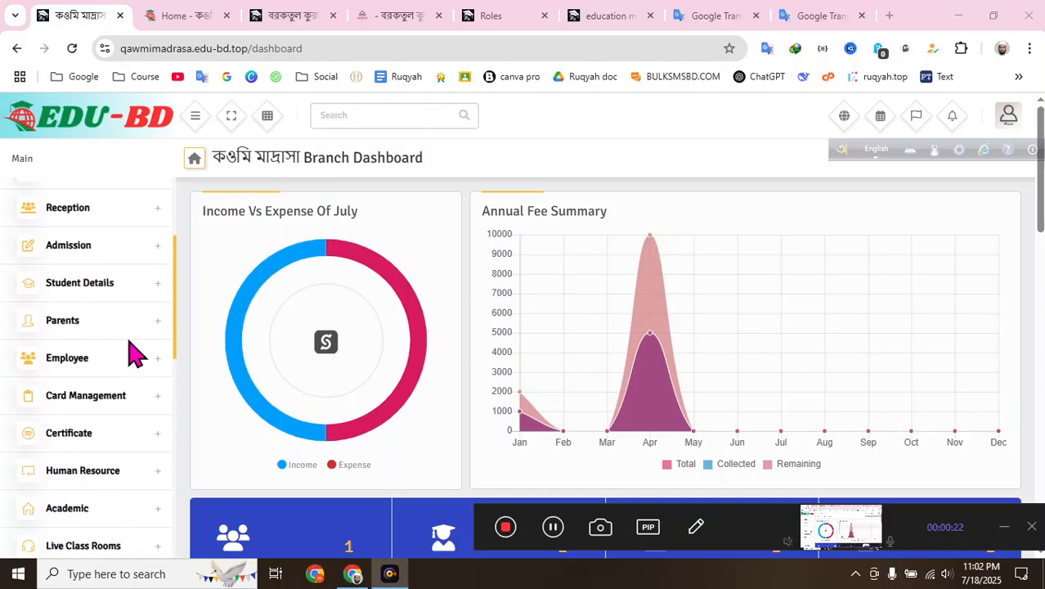
click(115, 402)
scroll(117, 392, down, 1)
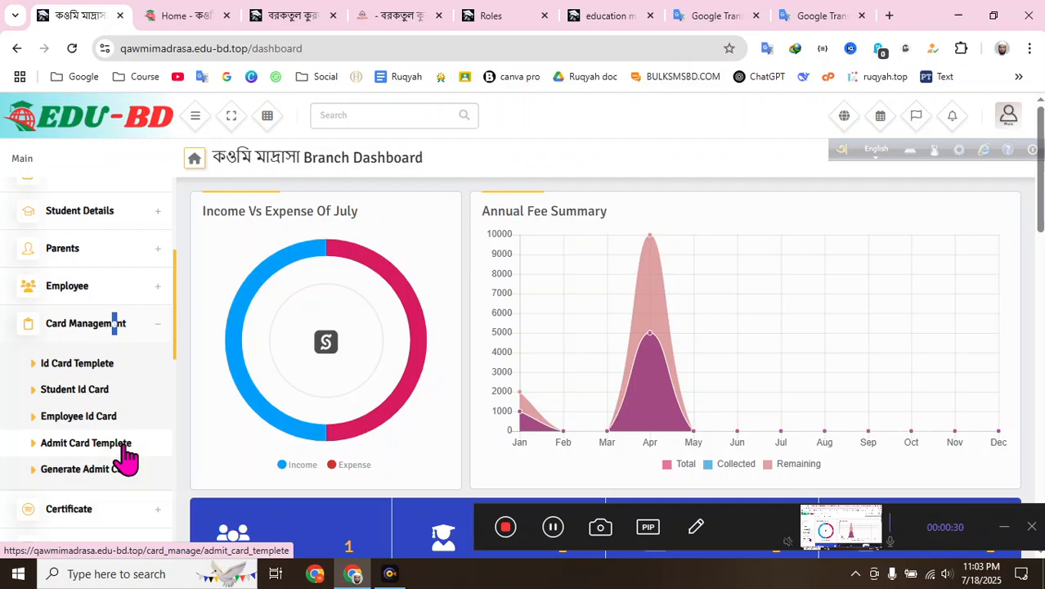
click(95, 370)
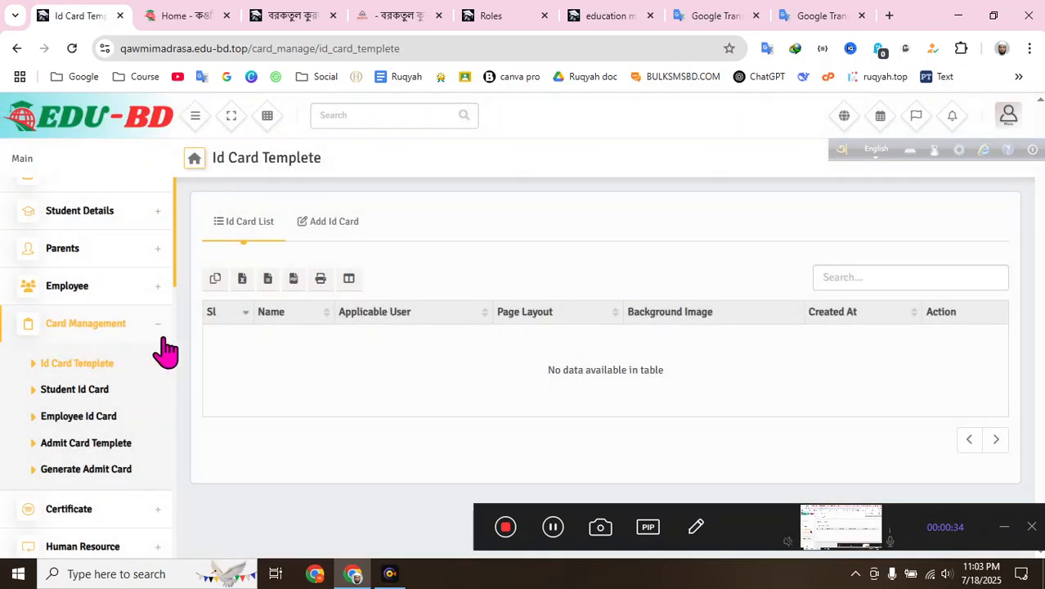
click(349, 228)
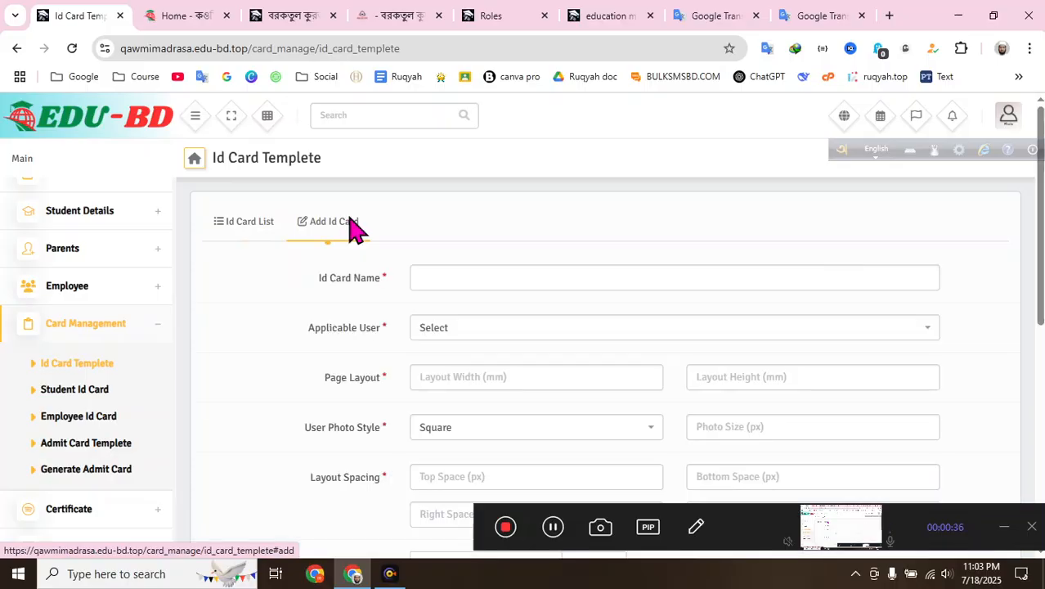
scroll(527, 358, down, 2)
scroll(528, 358, down, 2)
click(1003, 528)
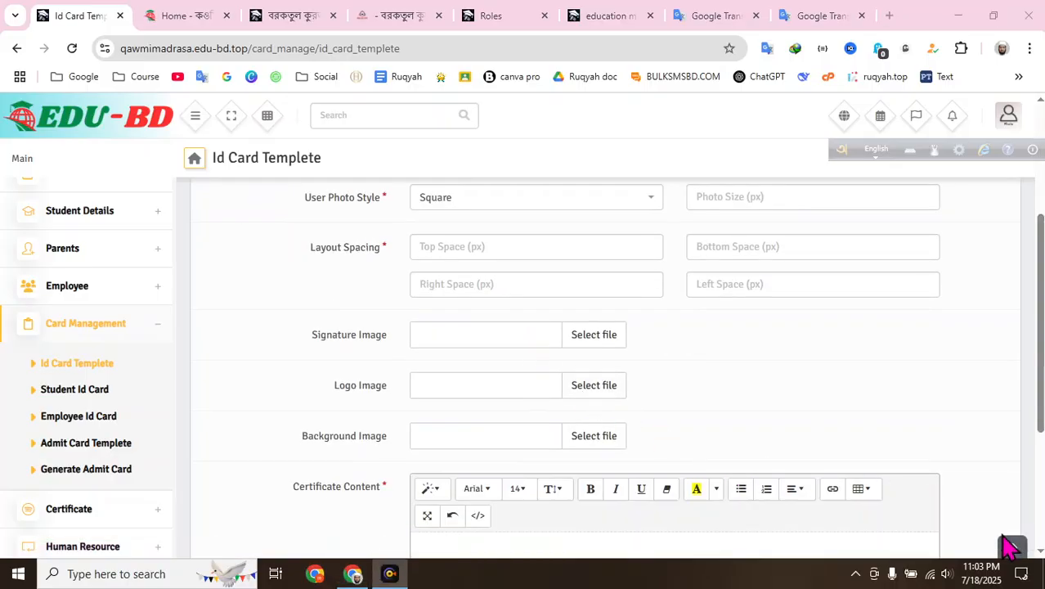
Step: Switch to the barkatulquran.edu-bd.top site and open its ID card template list under Card Management
click(302, 20)
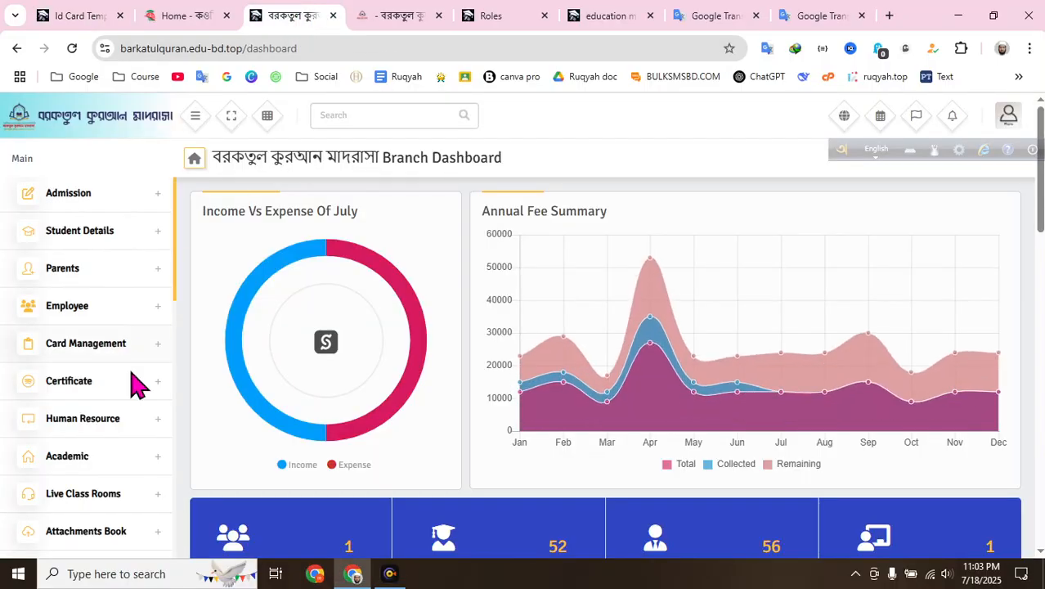
scroll(131, 382, down, 1)
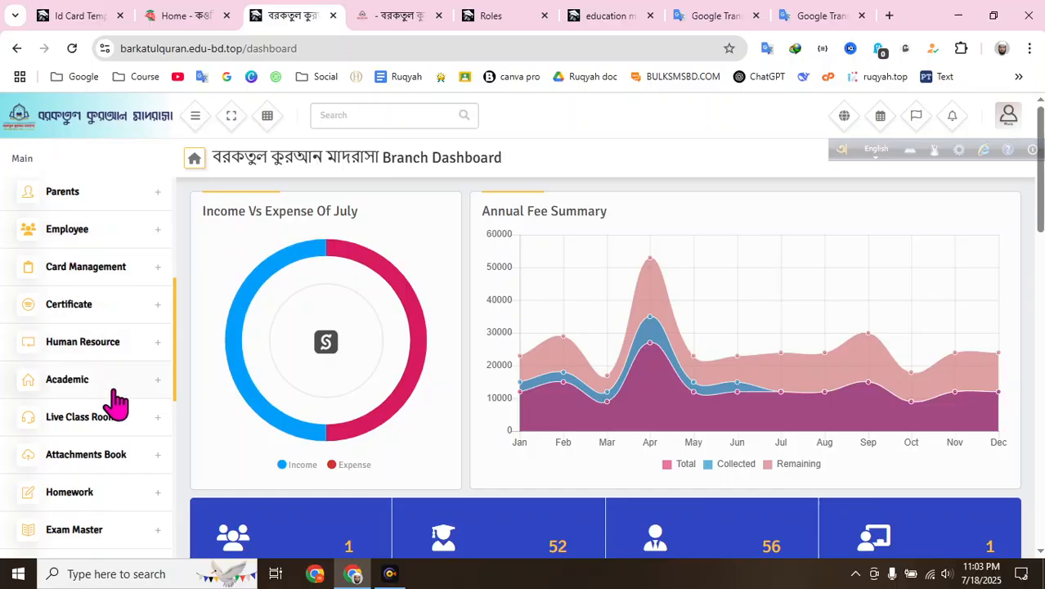
scroll(112, 398, up, 2)
scroll(80, 326, up, 1)
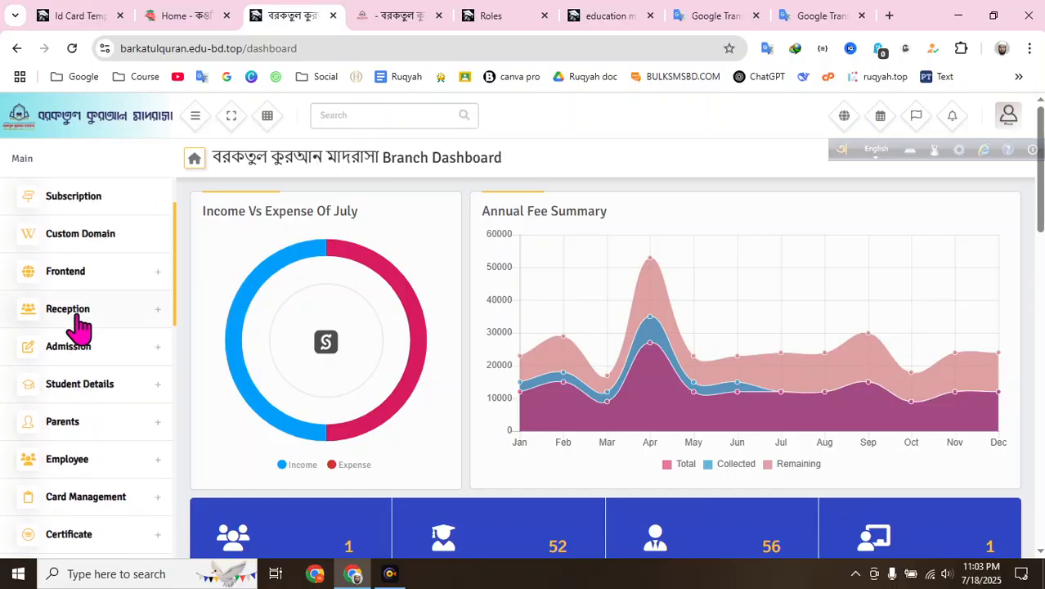
scroll(105, 432, down, 2)
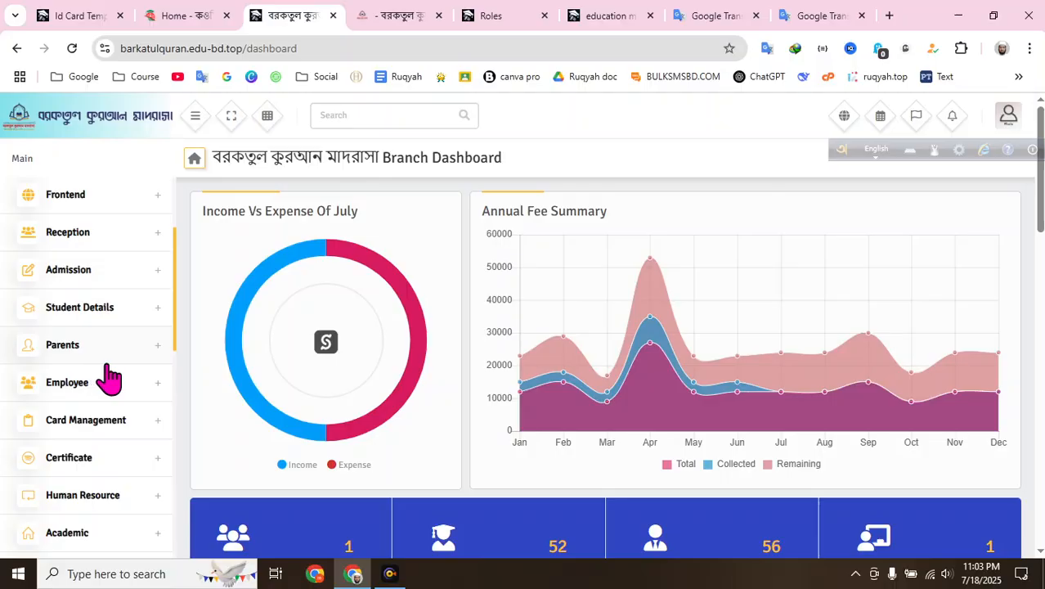
scroll(112, 380, up, 1)
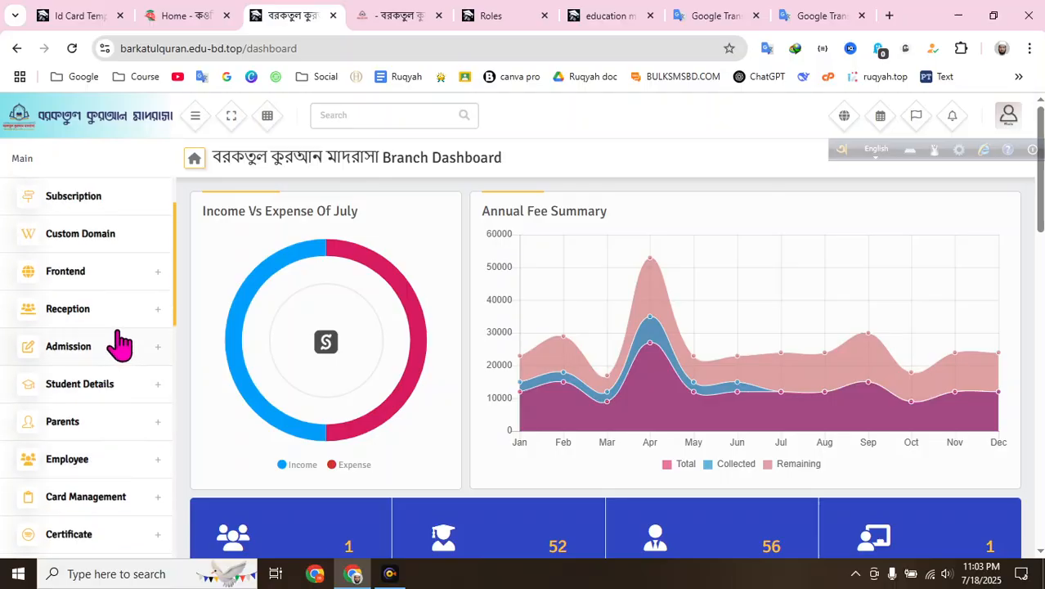
scroll(119, 335, down, 4)
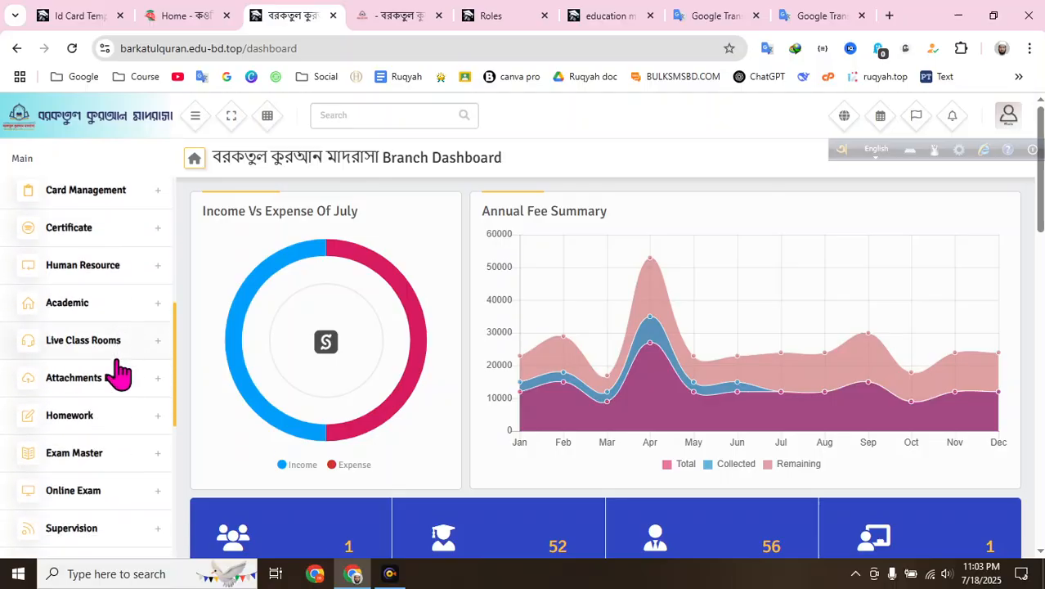
scroll(119, 373, up, 1)
scroll(119, 376, up, 2)
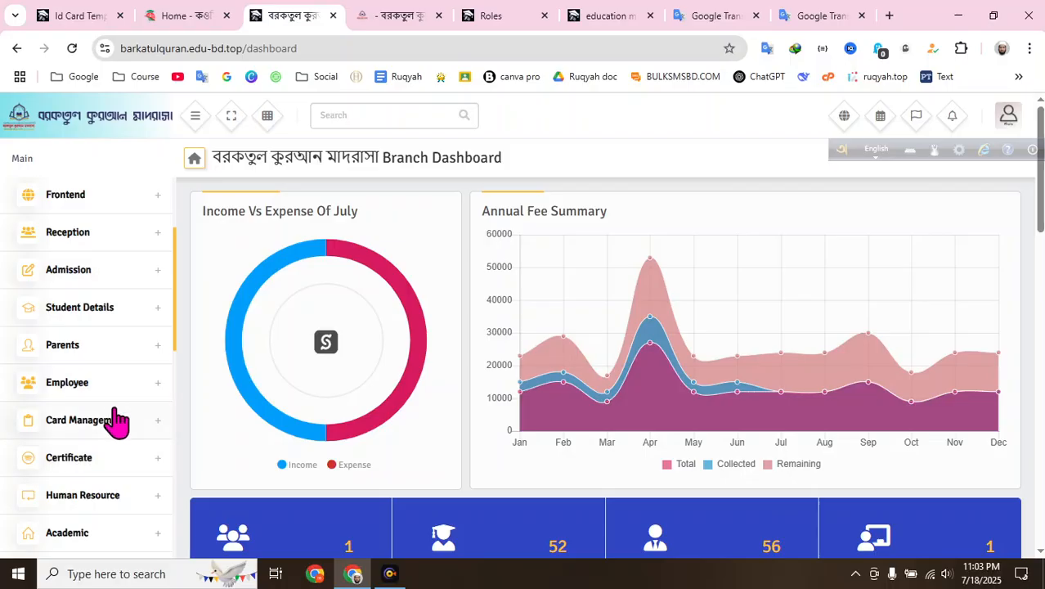
click(121, 419)
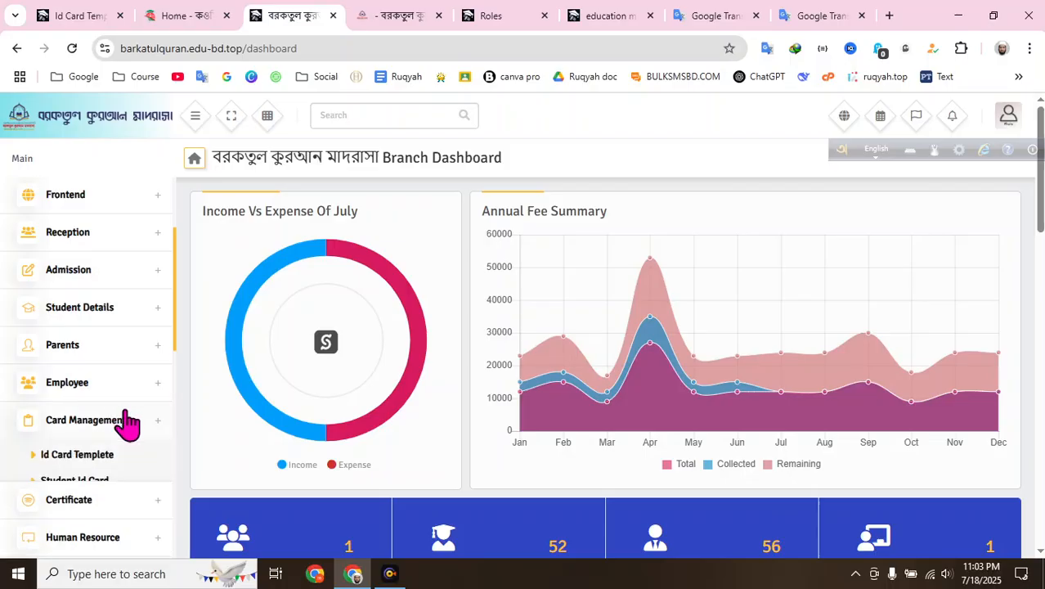
click(100, 469)
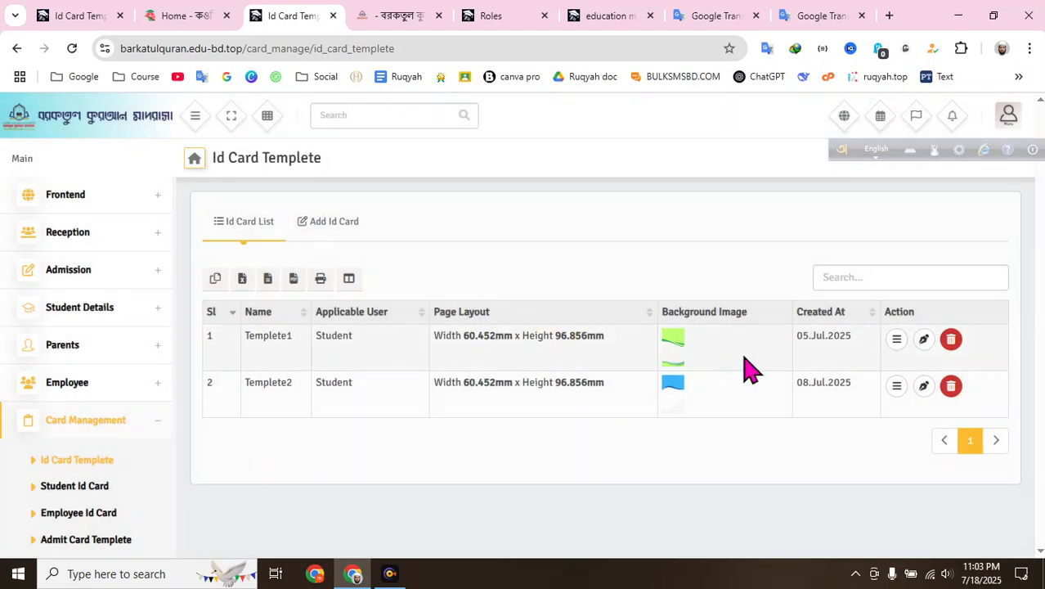
Step: Preview the designs of Templete1 and Templete2, closing each preview after viewing
click(897, 340)
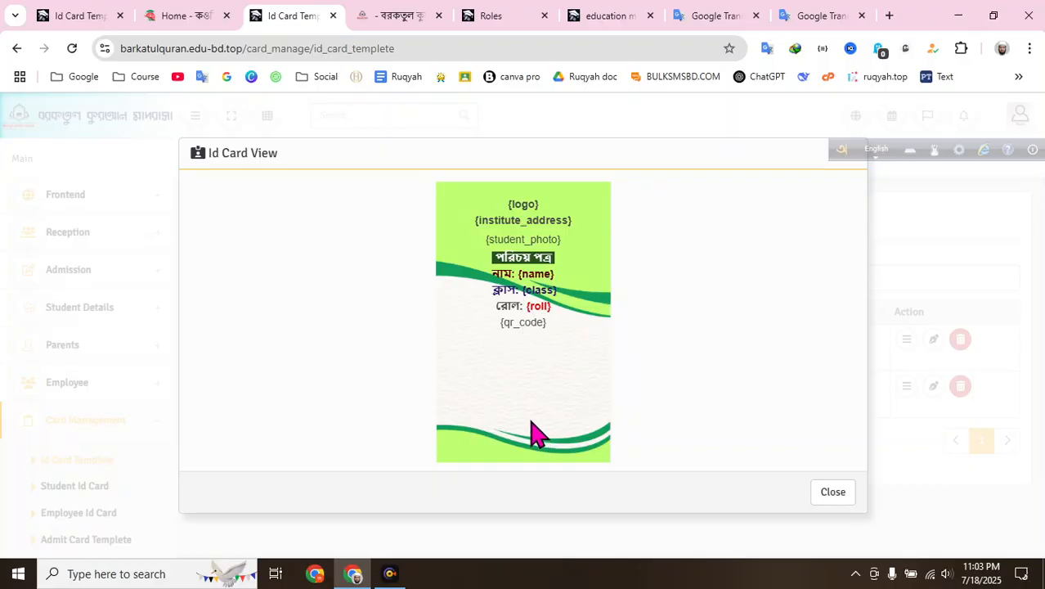
click(833, 493)
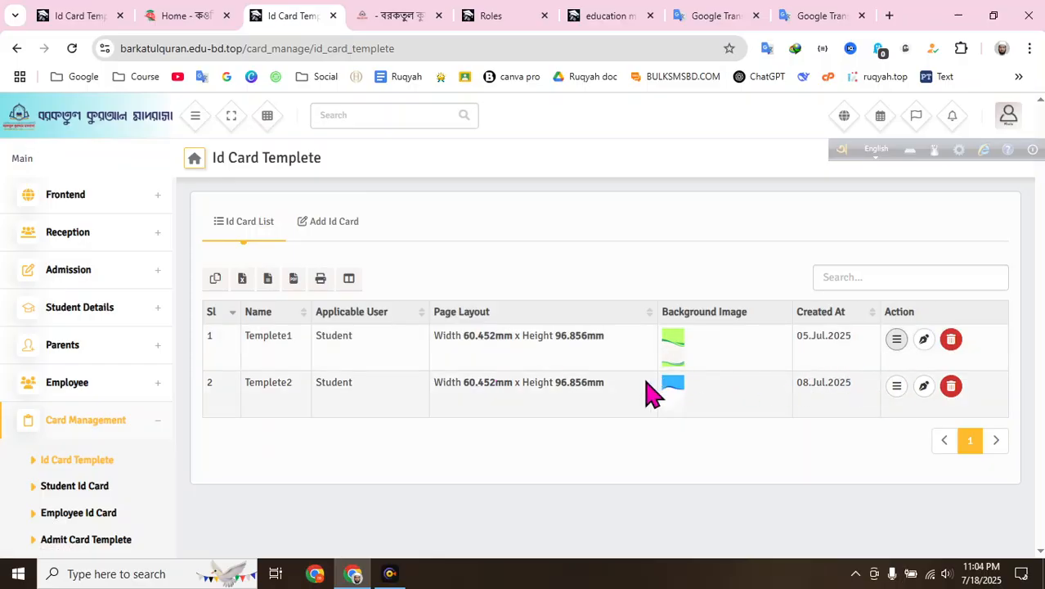
click(897, 386)
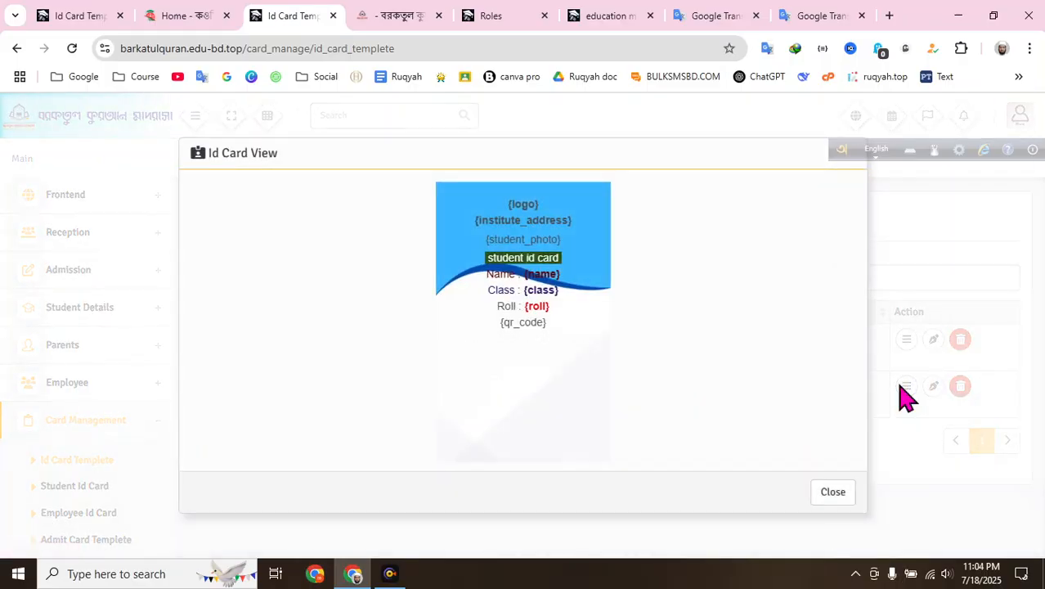
click(842, 496)
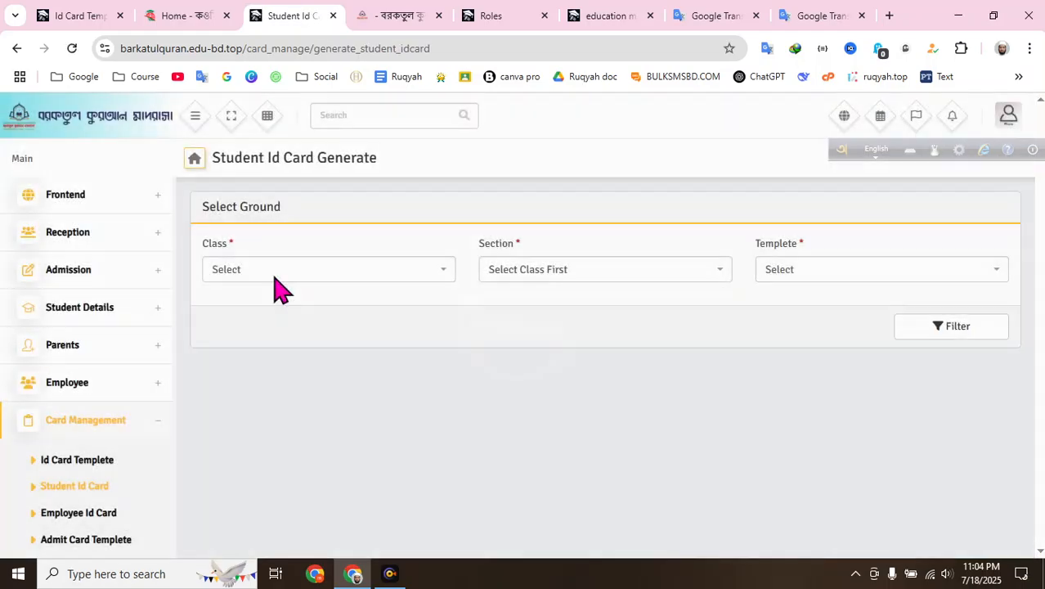
Step: Filter the student ID card generator by class হিফজুল কুরআন সবকী, All Sections and template Templete1
click(278, 271)
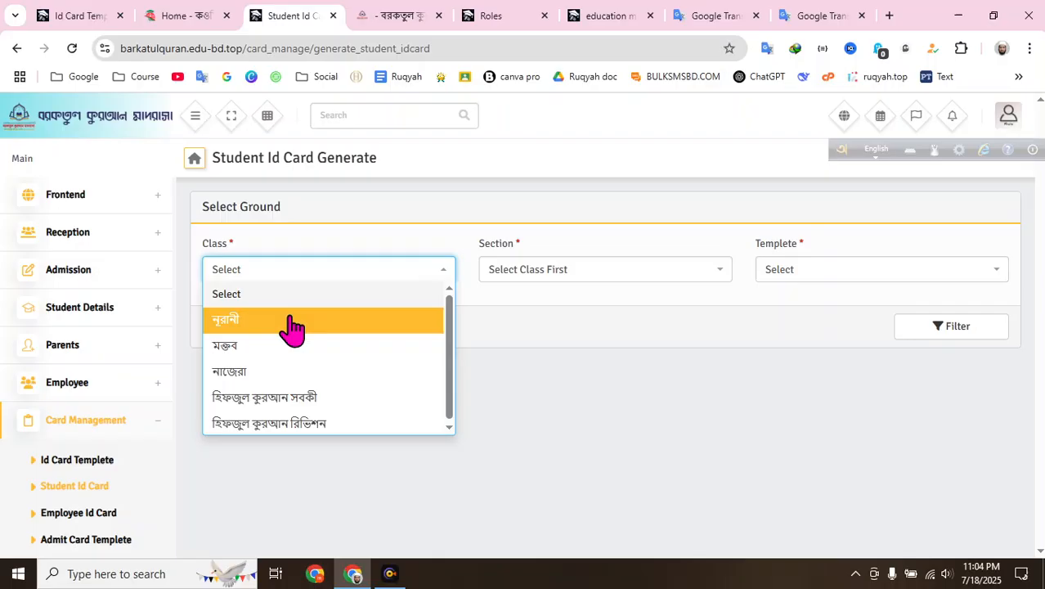
click(327, 401)
click(533, 280)
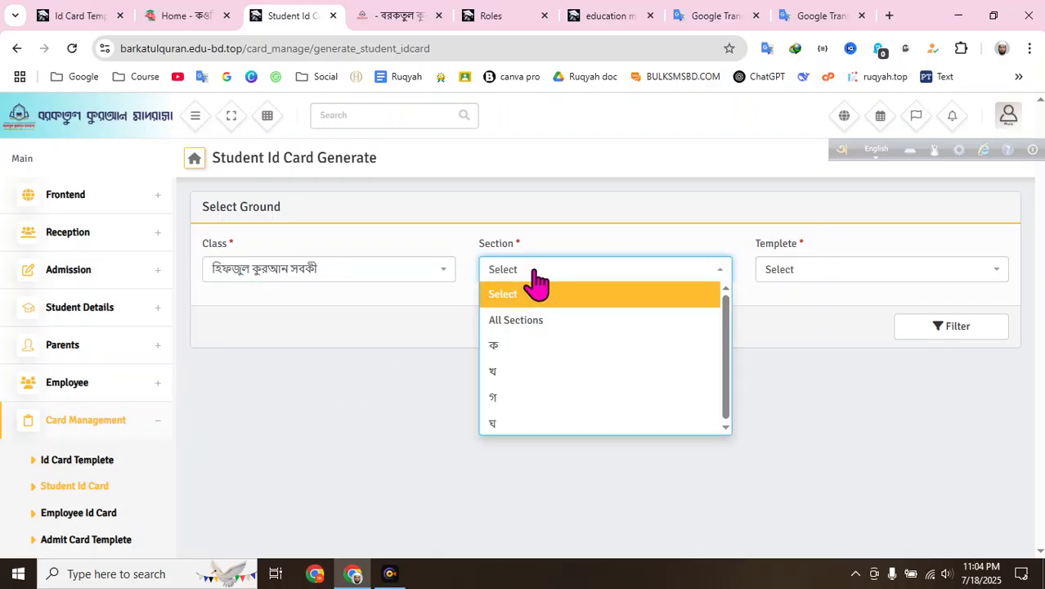
click(569, 322)
click(836, 270)
click(816, 353)
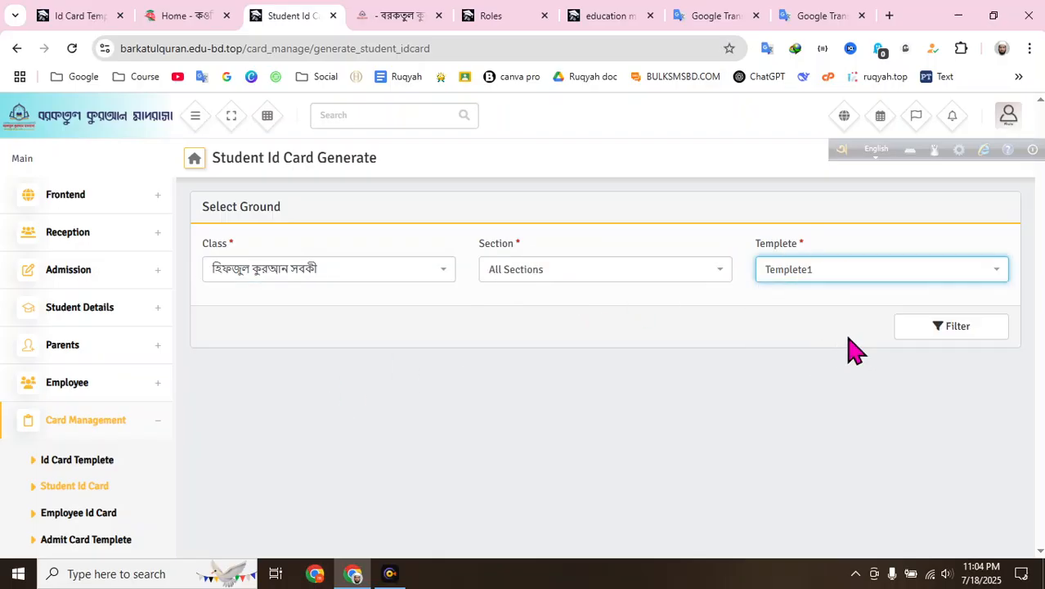
click(917, 342)
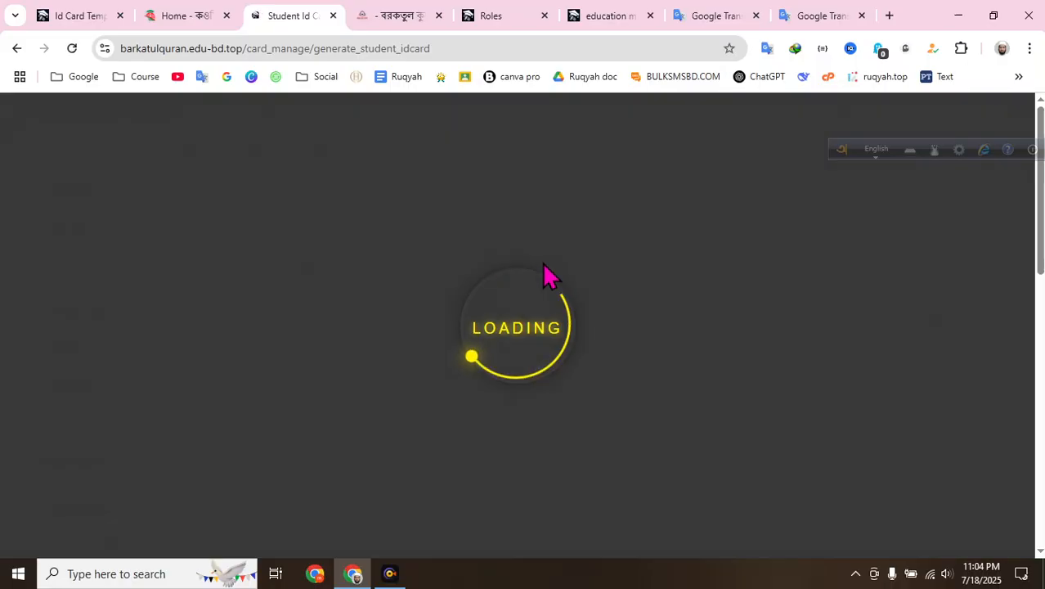
Step: Select all students in the filtered list and generate their ID cards for printing
scroll(402, 322, down, 3)
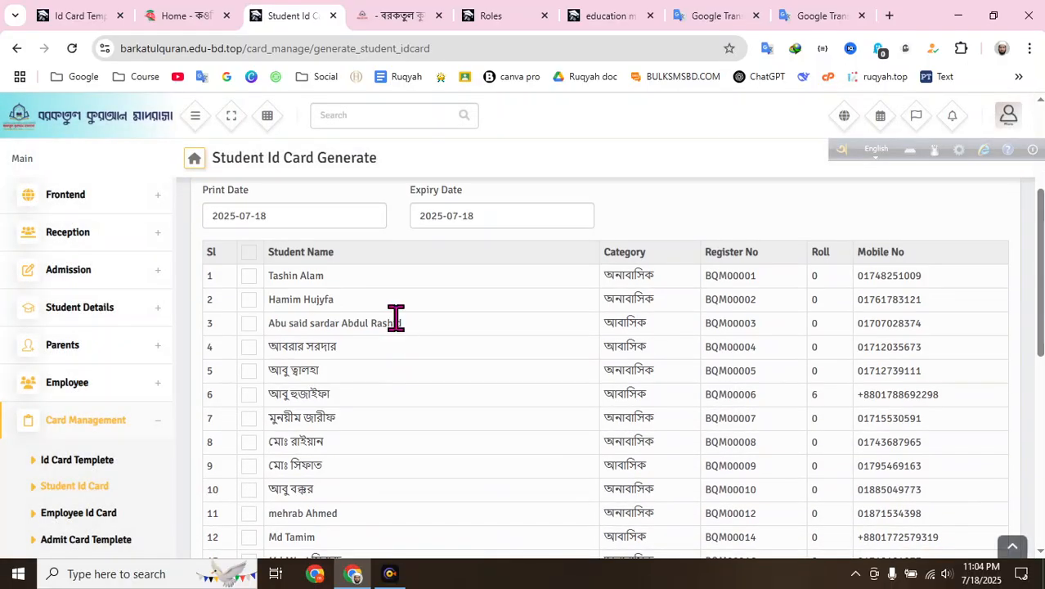
click(249, 253)
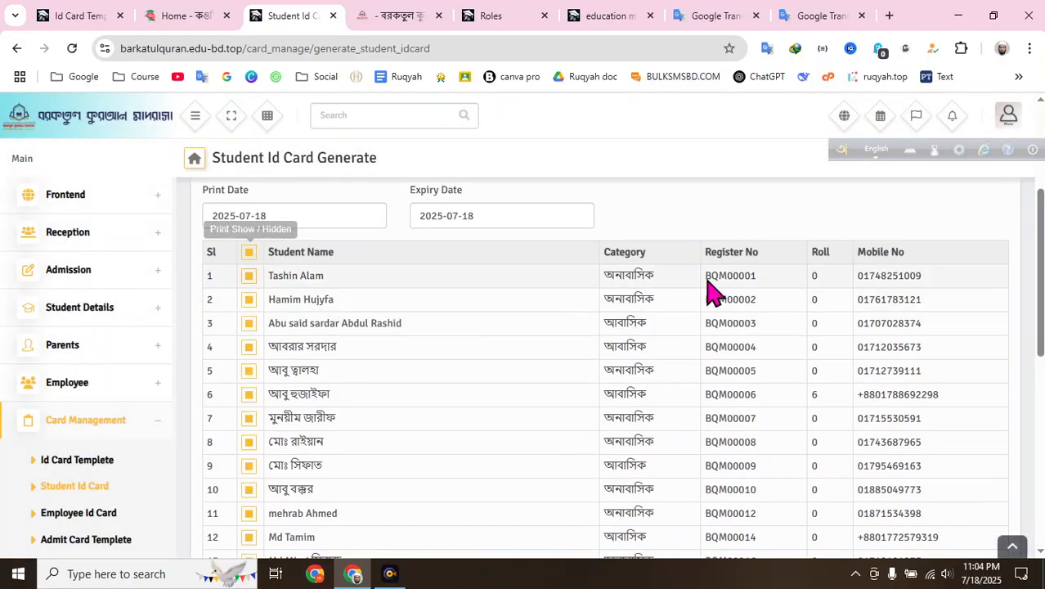
scroll(890, 311, up, 2)
click(964, 306)
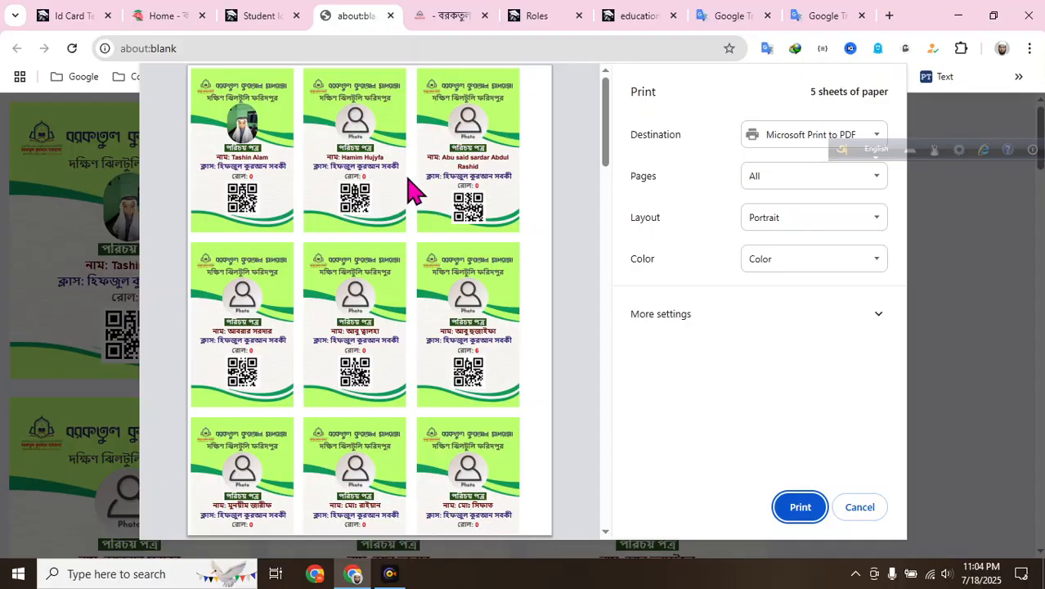
Step: Examine the generated ID cards in the print preview, including header, photo and QR code, and cancel printing
scroll(431, 240, down, 5)
scroll(440, 301, up, 5)
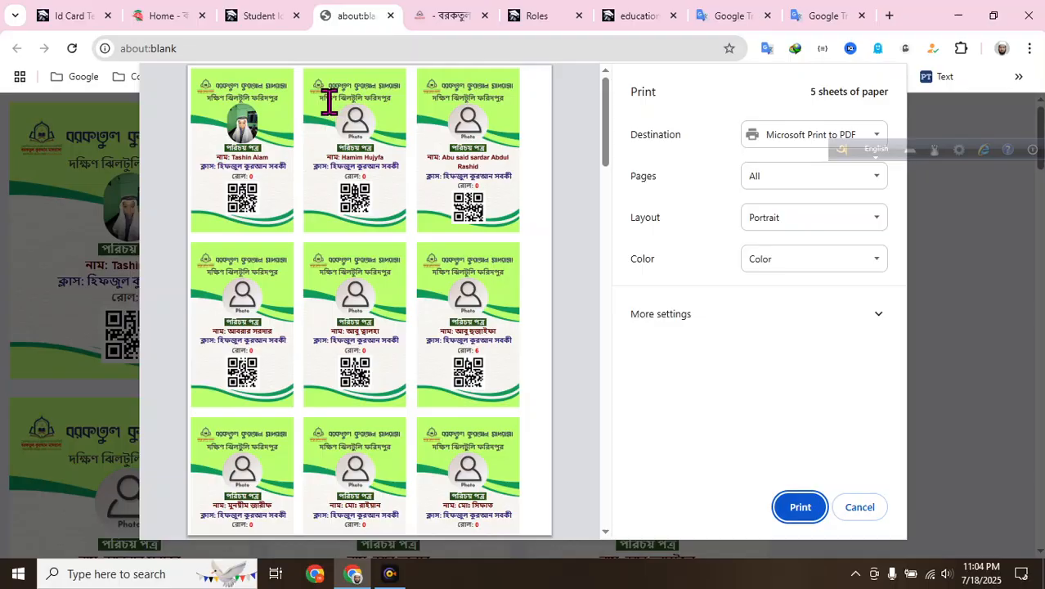
drag(328, 102, 384, 95)
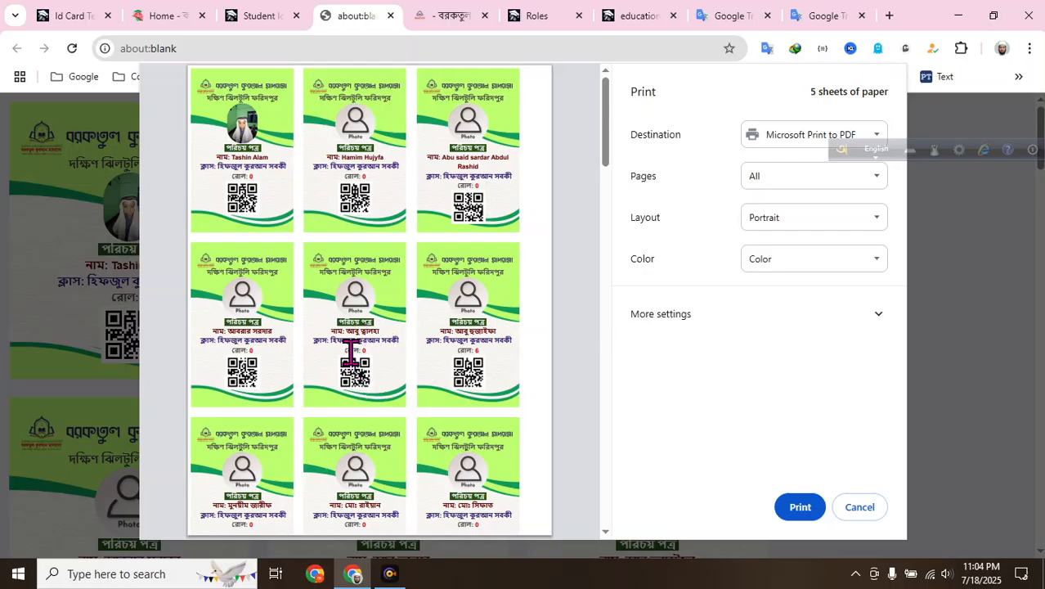
click(855, 510)
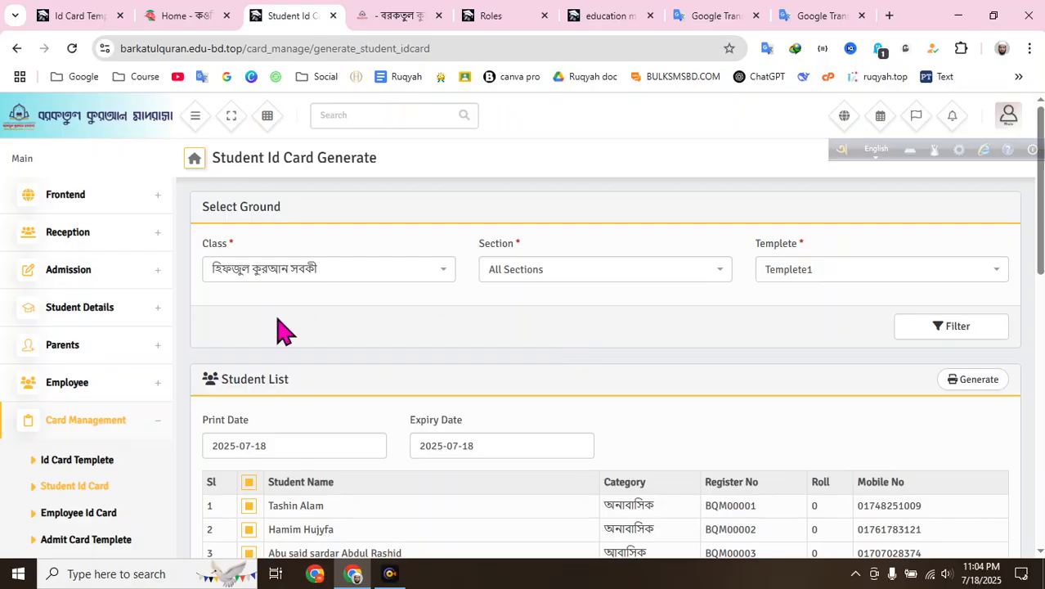
Step: Open Templete1 for editing on the barkatulquran site and copy its name into the new ID card form on the qawmimadrasa site
click(92, 463)
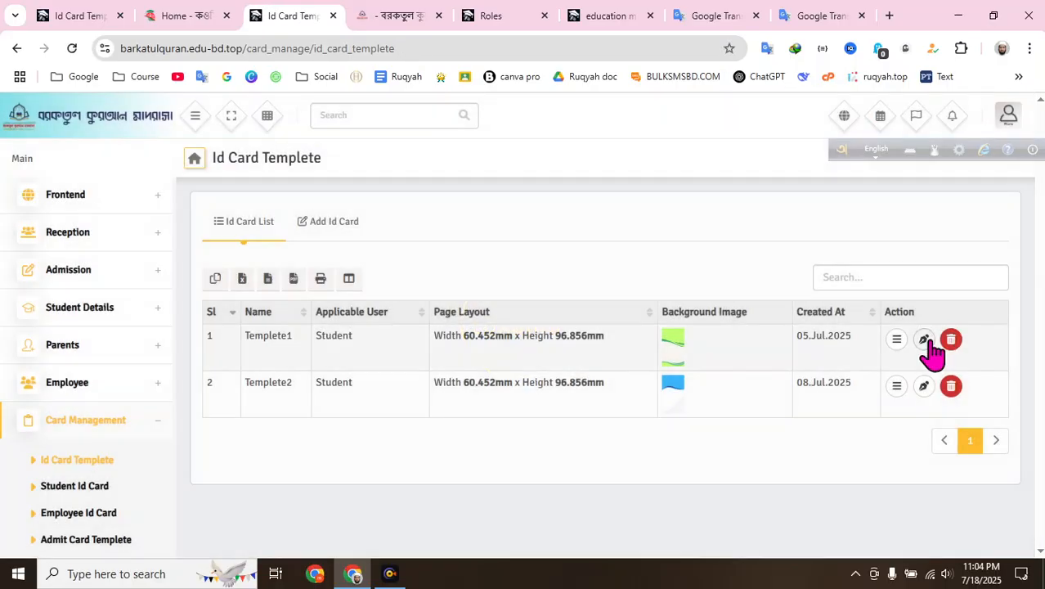
click(927, 342)
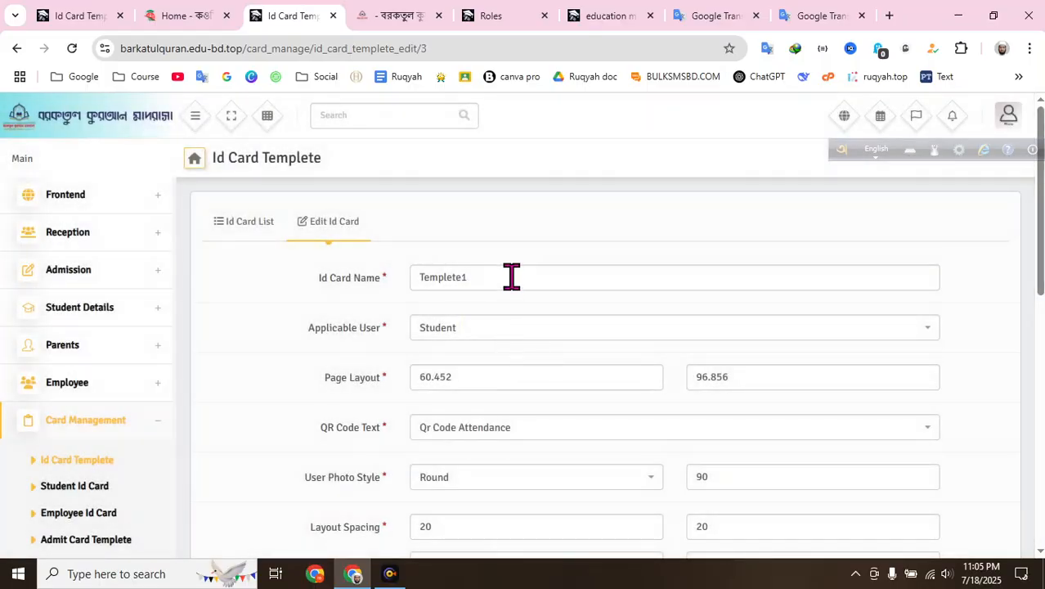
drag(507, 281, 325, 290)
key(ctrl+c)
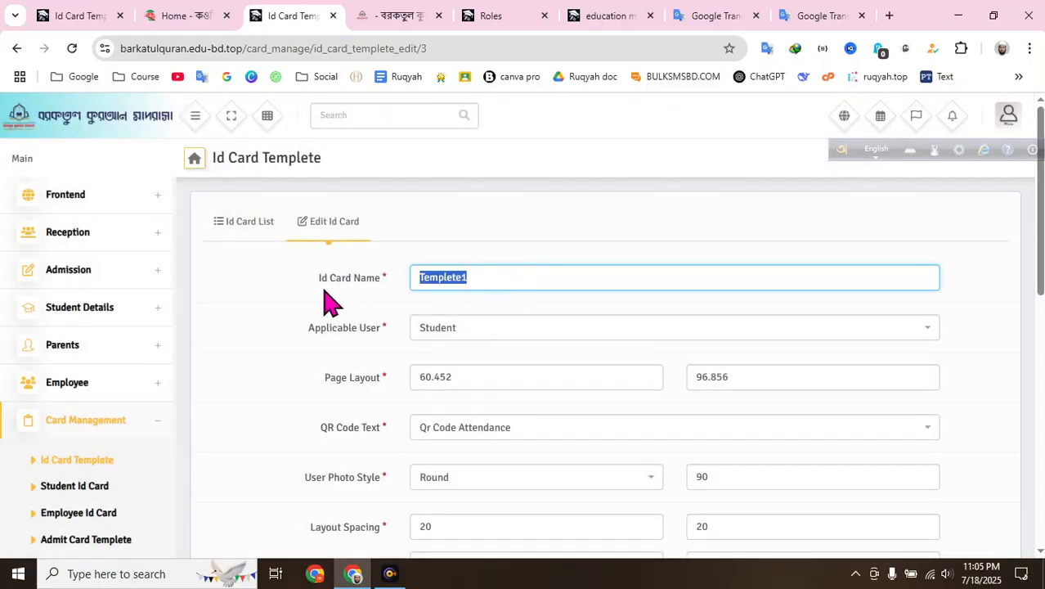
click(89, 16)
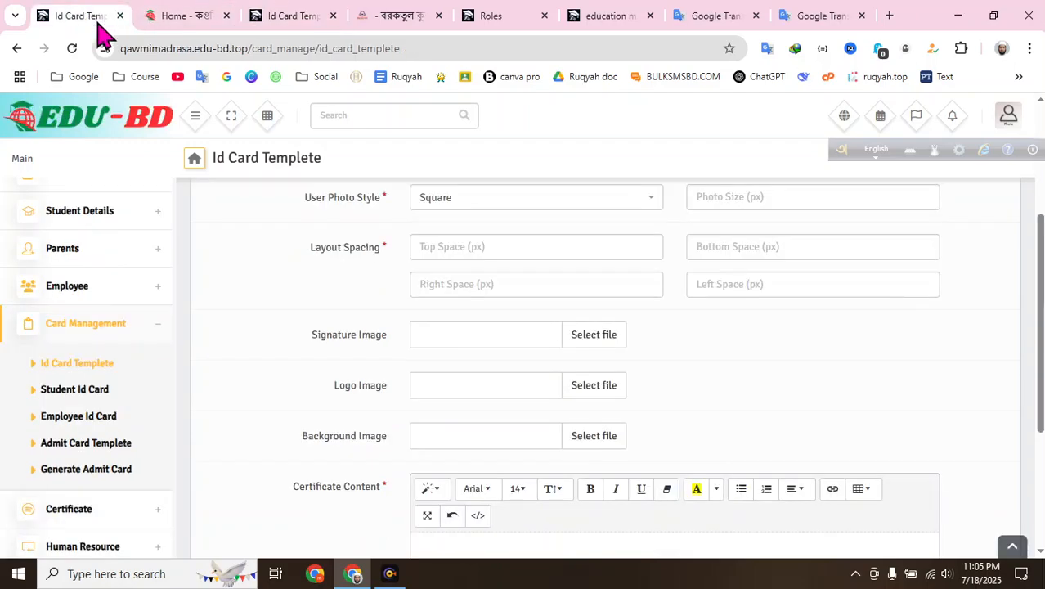
scroll(515, 242, up, 3)
click(512, 271)
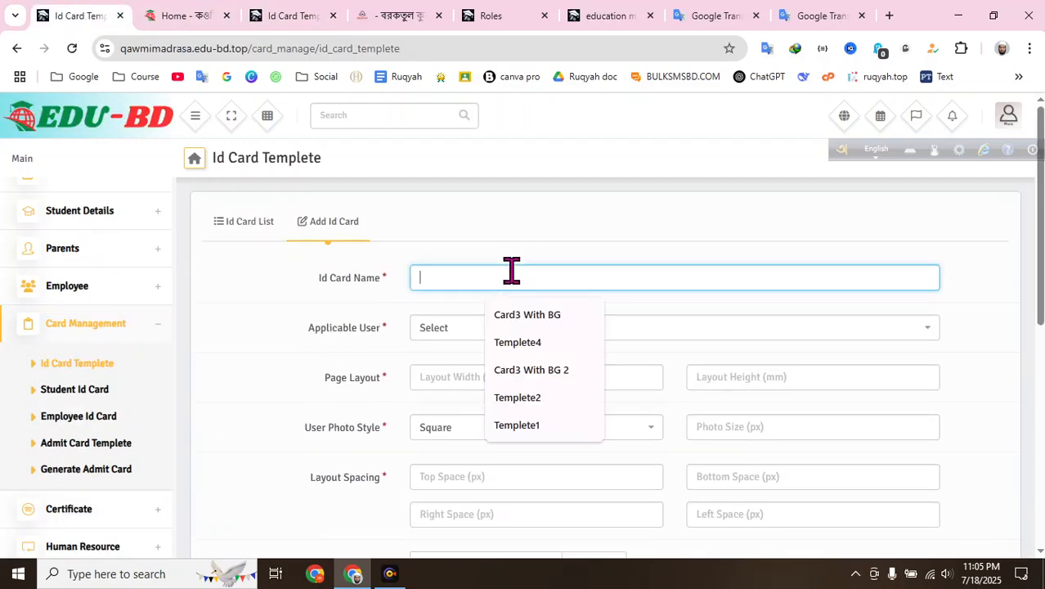
key(ctrl+v)
Step: Check the applicable user of the source Templete1 and set the new template's applicable user to Student
click(295, 17)
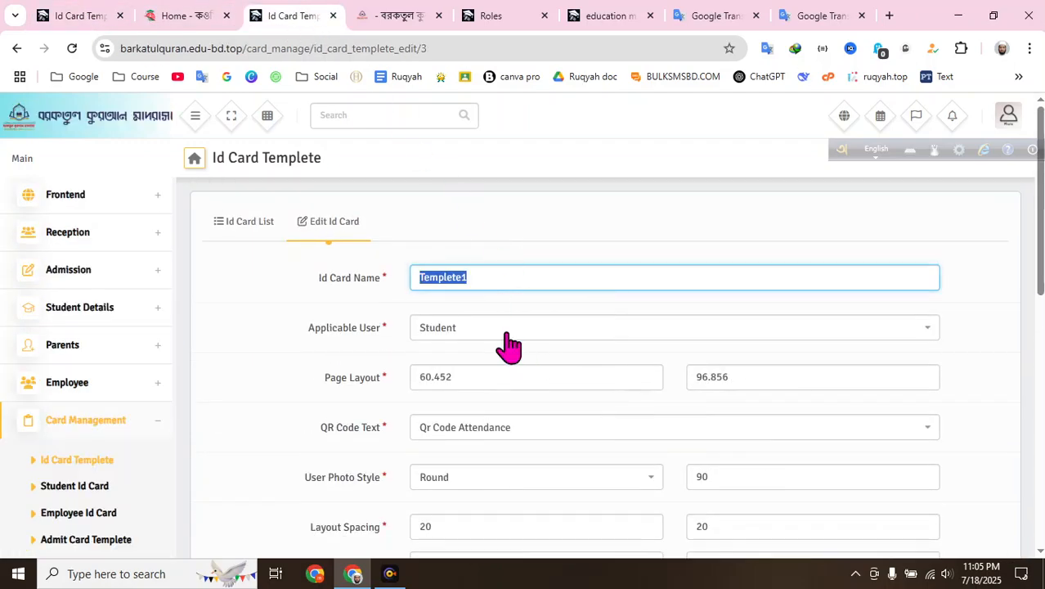
click(47, 18)
click(462, 327)
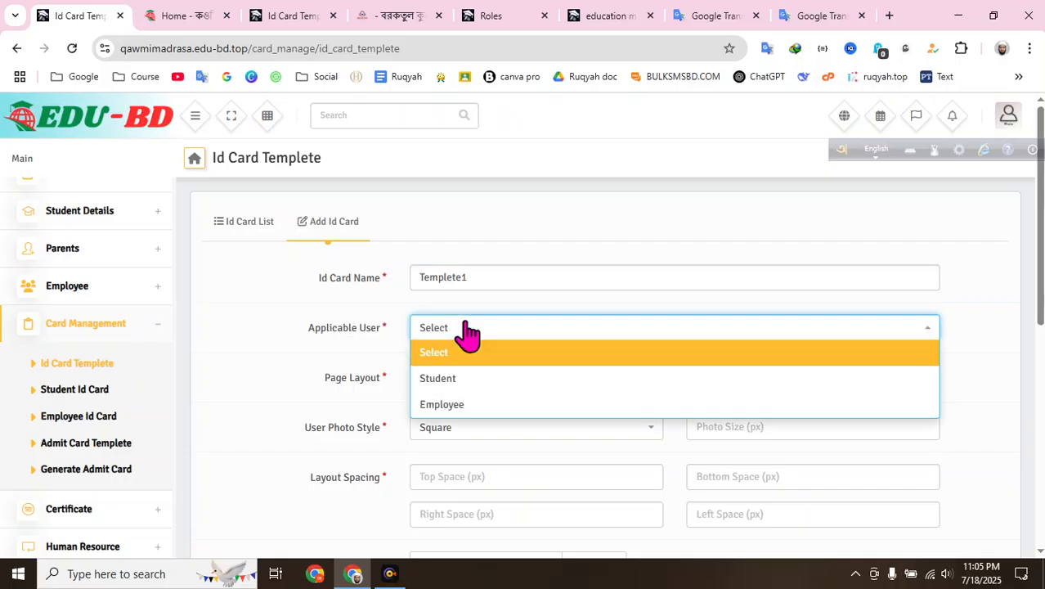
click(471, 376)
Step: Look up the page layout width in the source Templete1 and set the new template's layout width to 60.452 mm
click(473, 378)
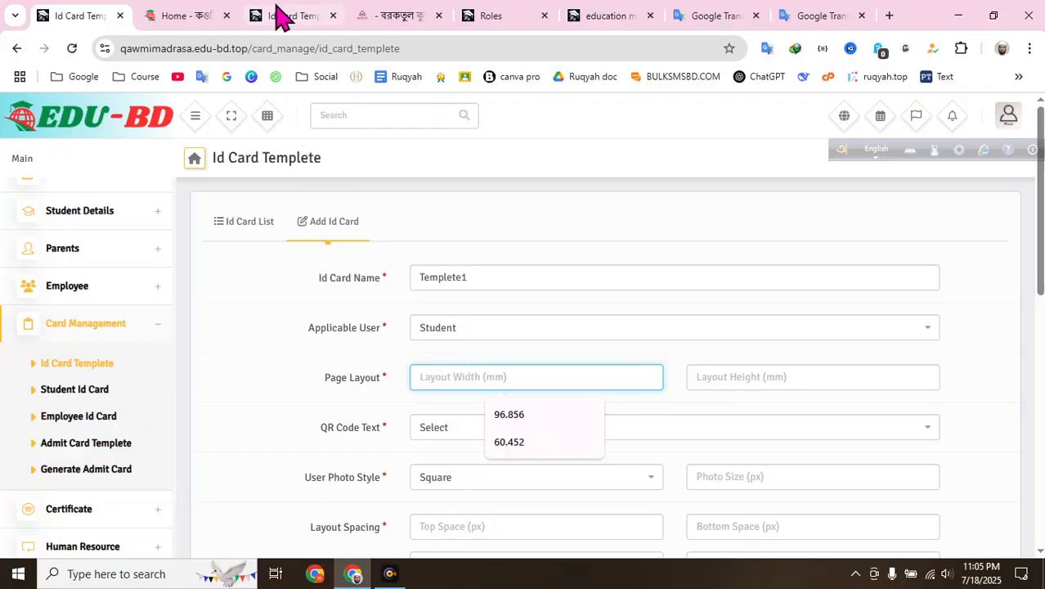
click(280, 14)
click(494, 379)
double_click(494, 378)
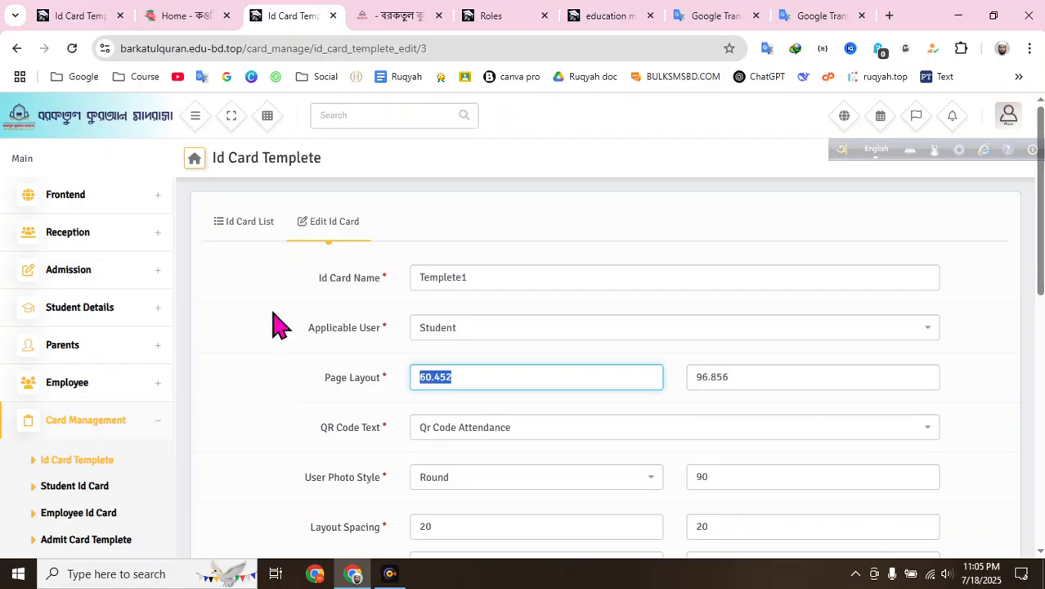
click(77, 14)
click(467, 381)
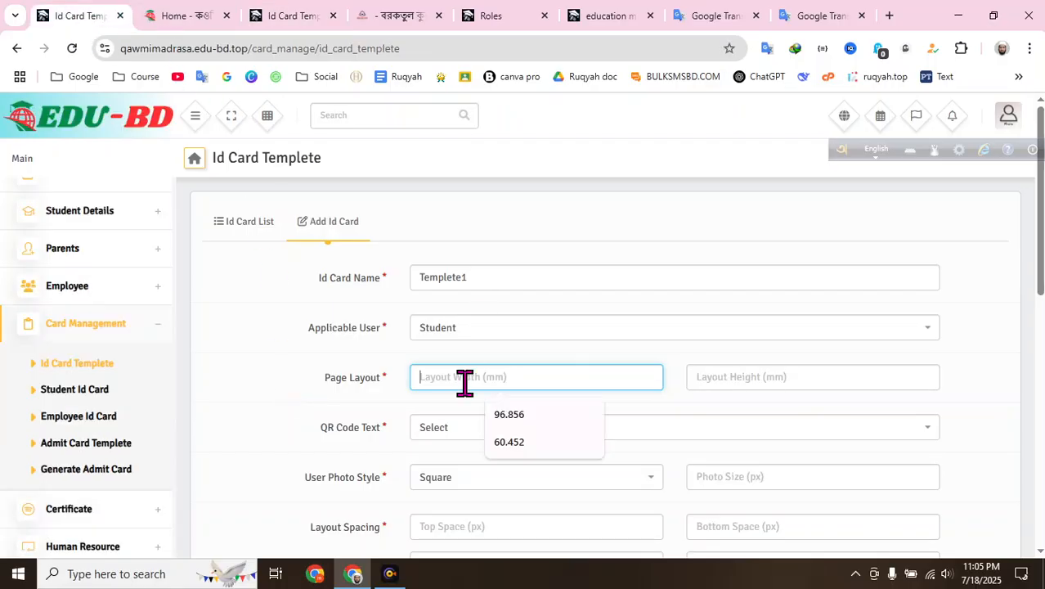
click(522, 447)
Step: Check the layout height in the source Templete1 and set the new template's layout height to 96.856 mm
click(759, 376)
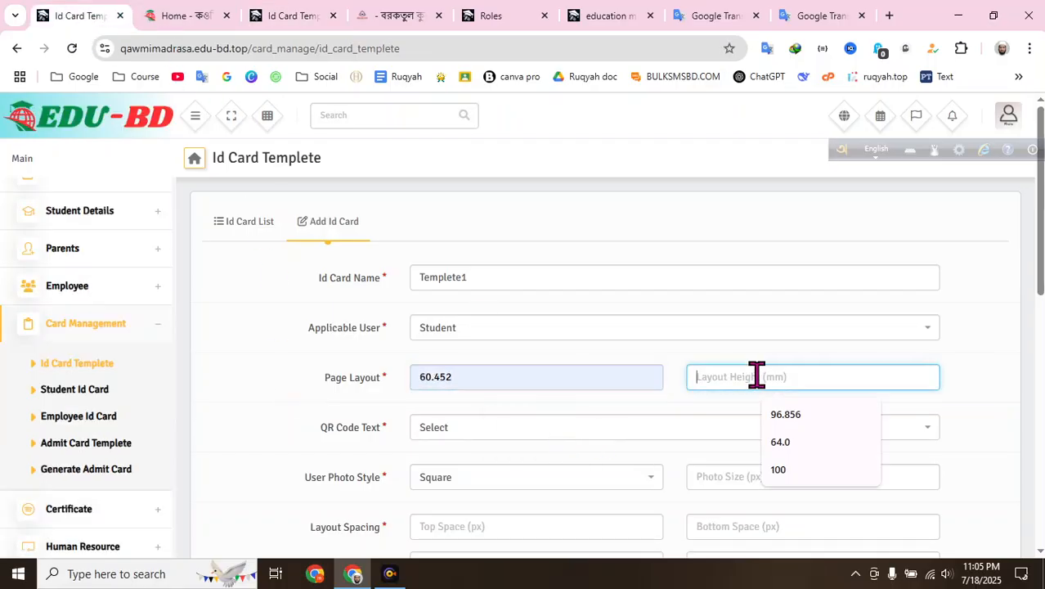
click(280, 13)
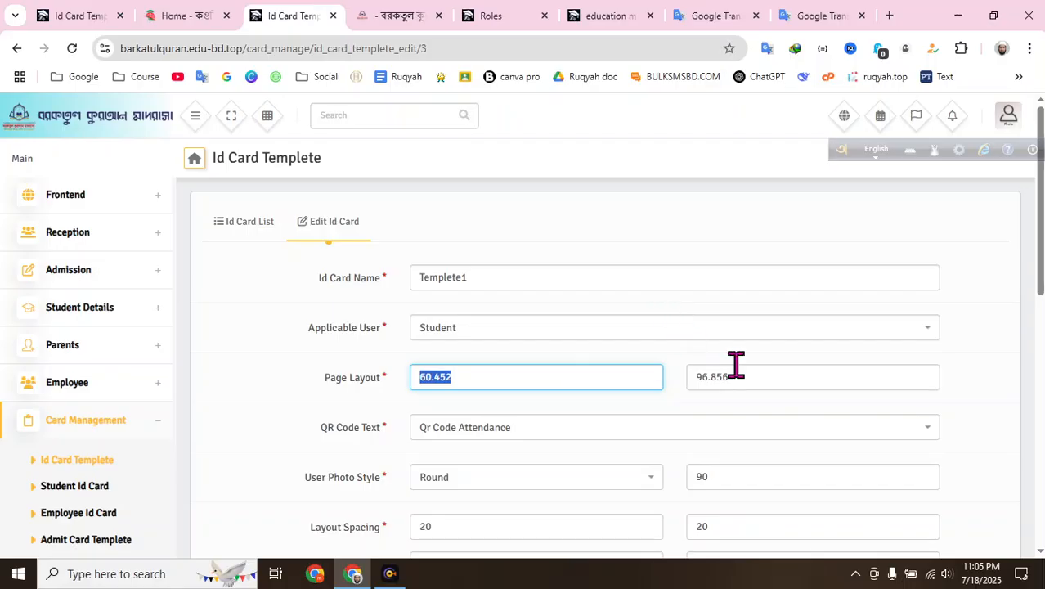
click(81, 16)
click(737, 378)
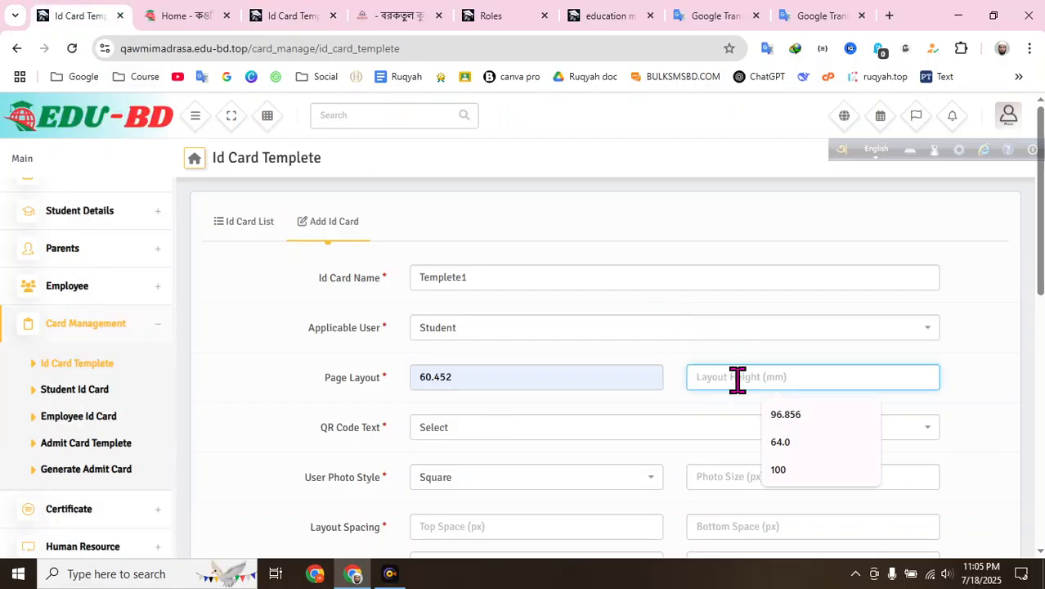
click(781, 416)
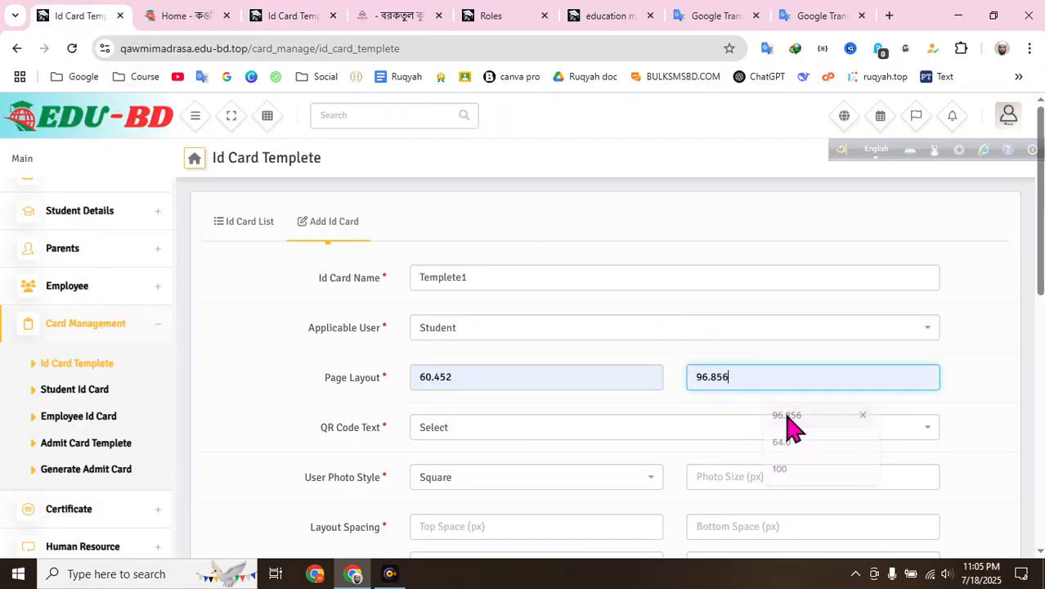
Step: Set the new template's QR code text to Qr Code Attendance and its user photo style to Round
click(501, 442)
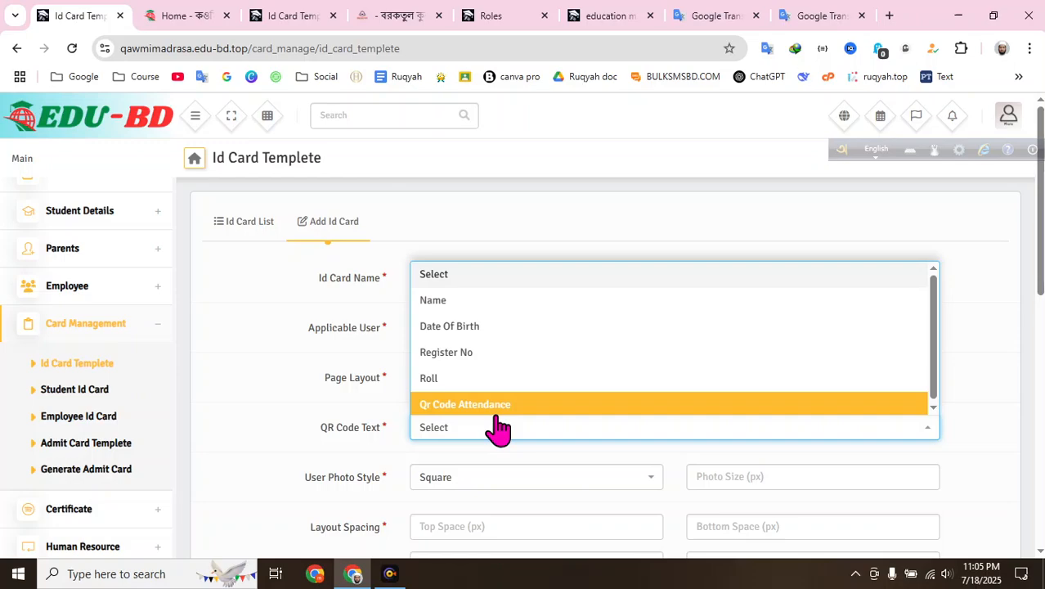
click(496, 409)
scroll(532, 409, down, 1)
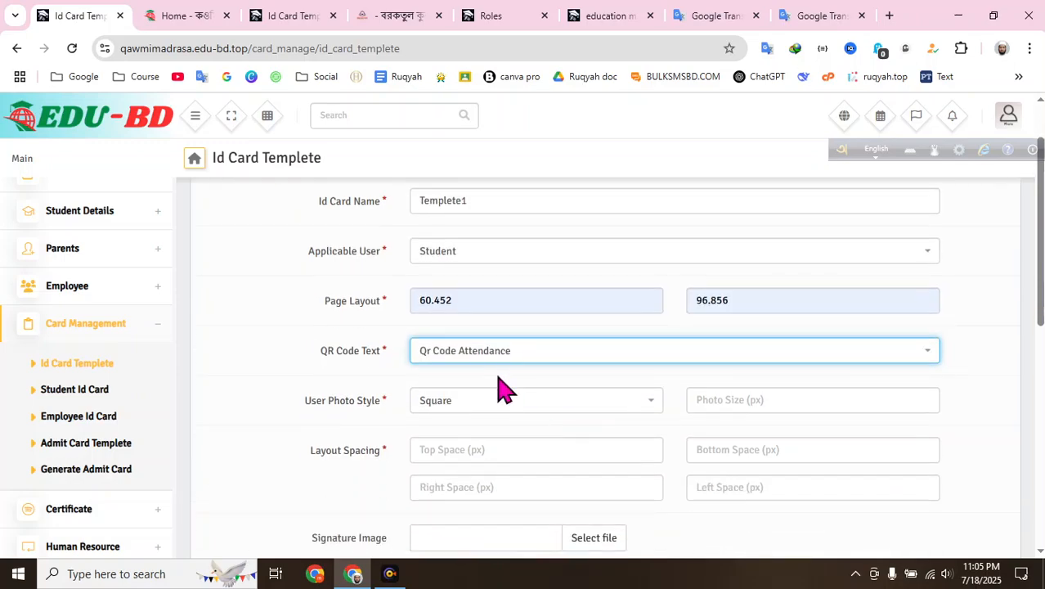
click(396, 390)
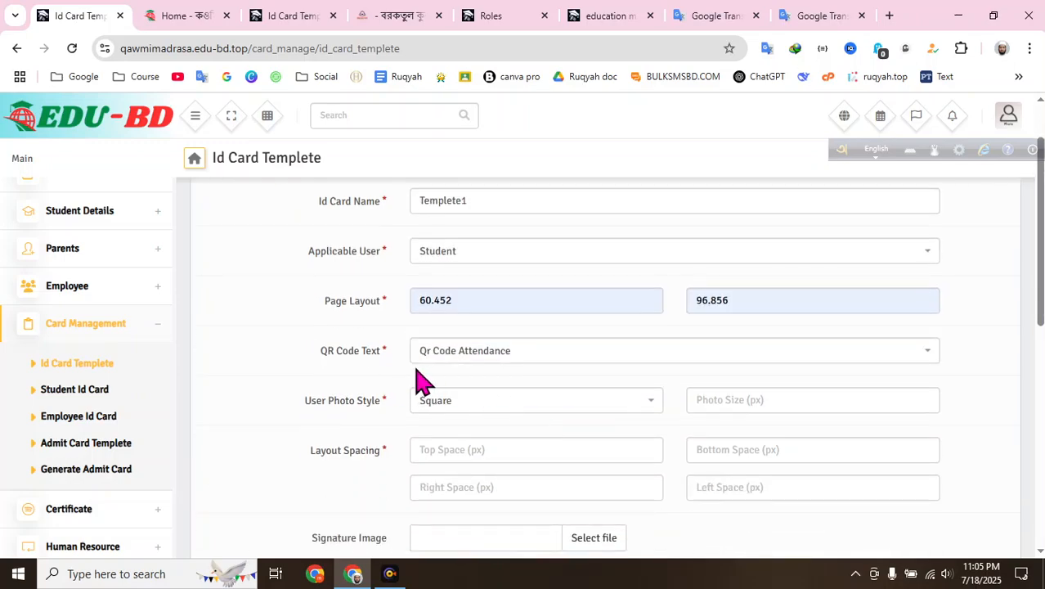
click(453, 405)
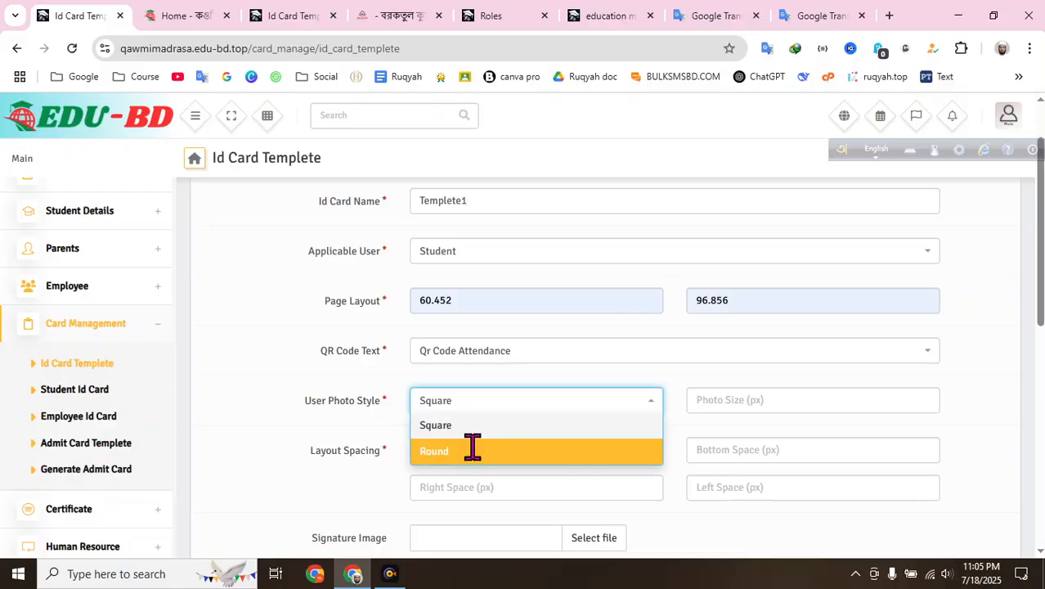
click(471, 447)
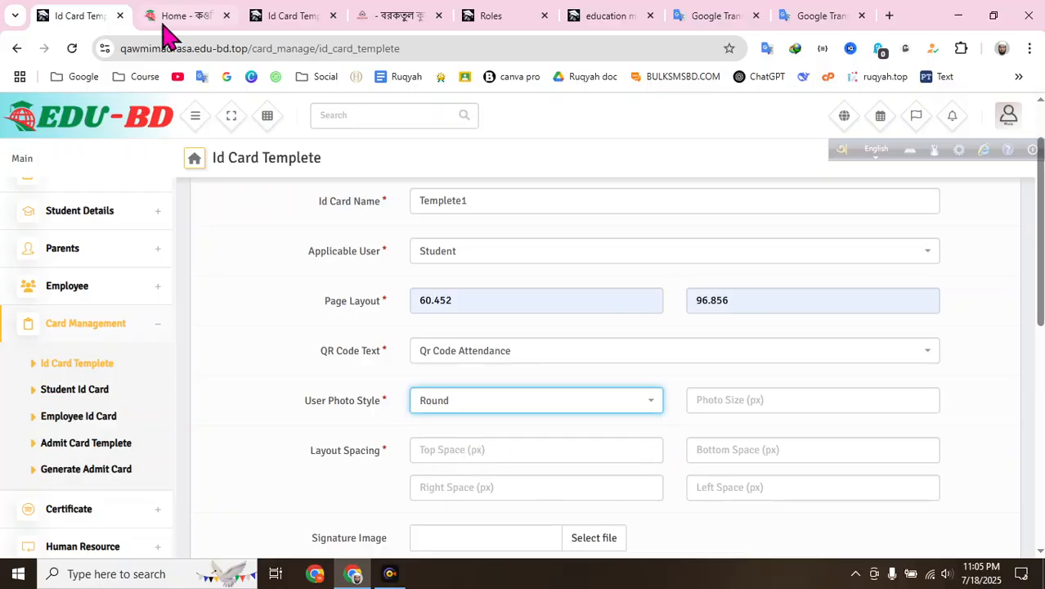
Step: Check the photo size and layout spacing in the source Templete1, and set the new template's photo size to 90 px
click(327, 17)
scroll(655, 352, down, 1)
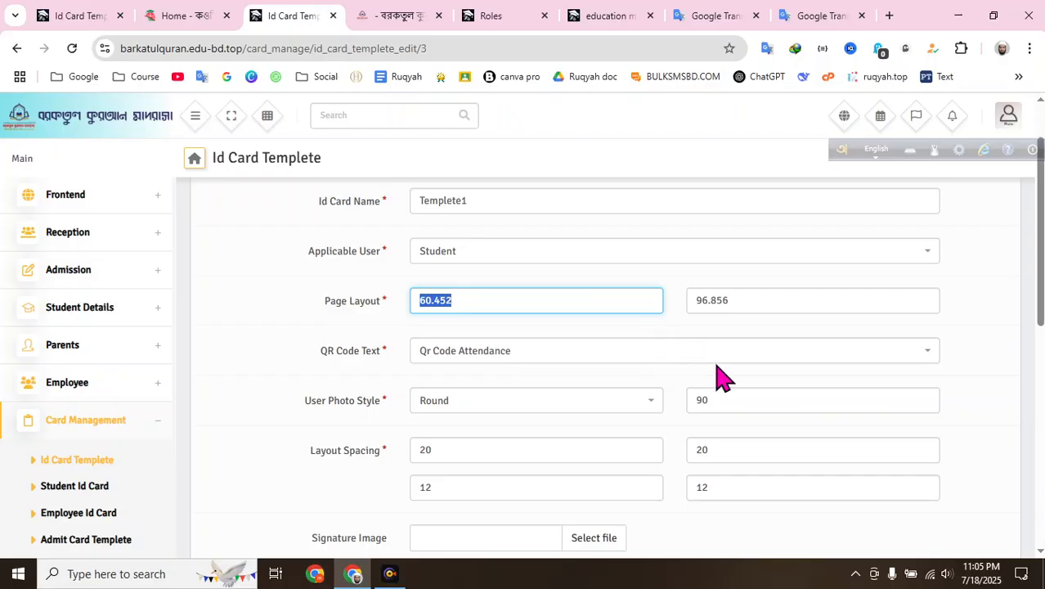
scroll(720, 369, down, 1)
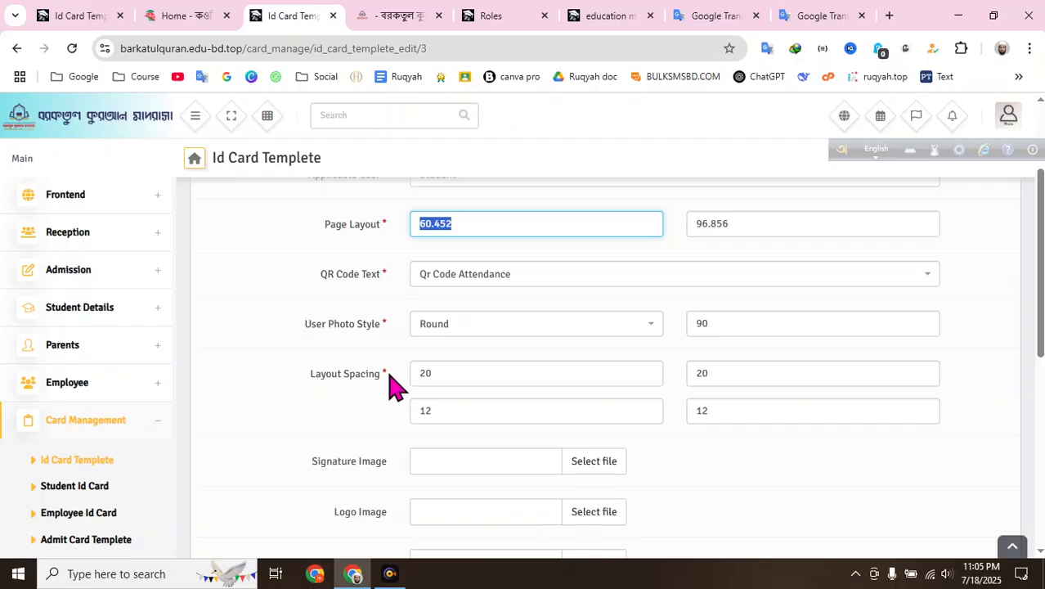
click(44, 19)
click(716, 398)
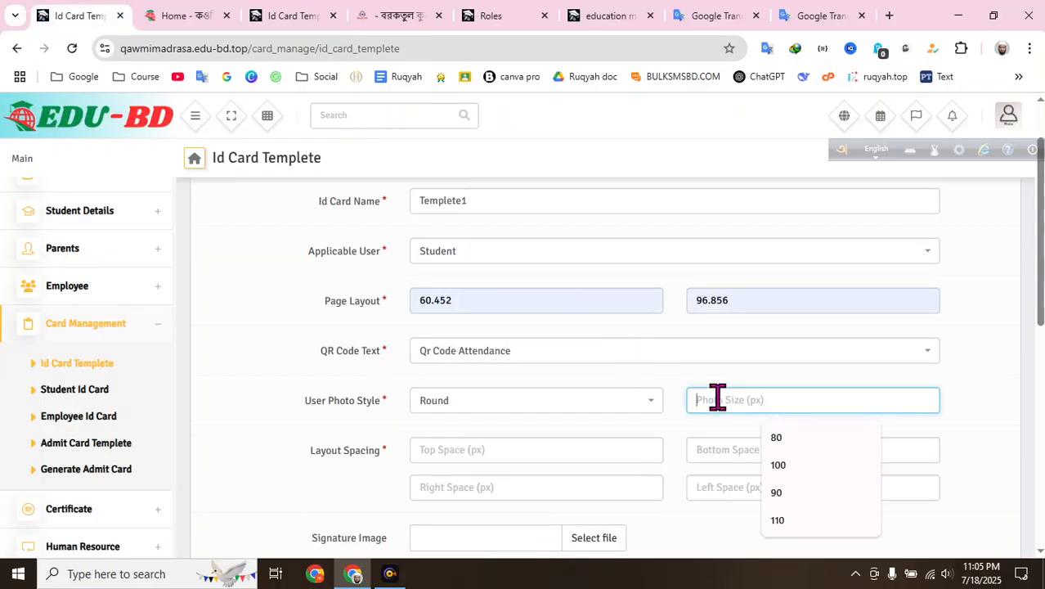
click(794, 493)
Step: Set the new template's top and bottom layout spacing to 20 px each
scroll(720, 360, down, 2)
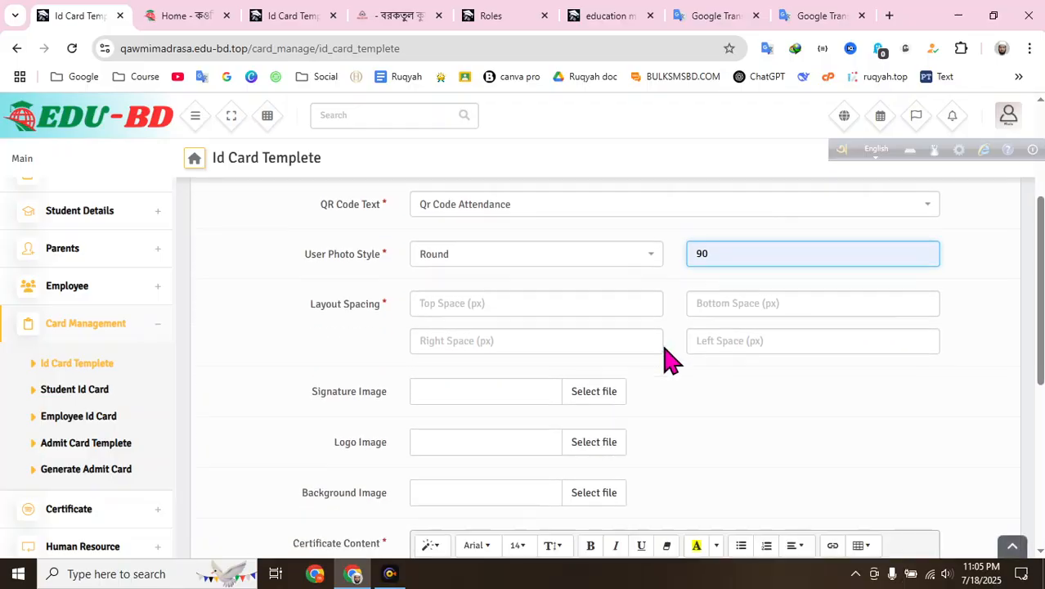
click(516, 298)
click(523, 343)
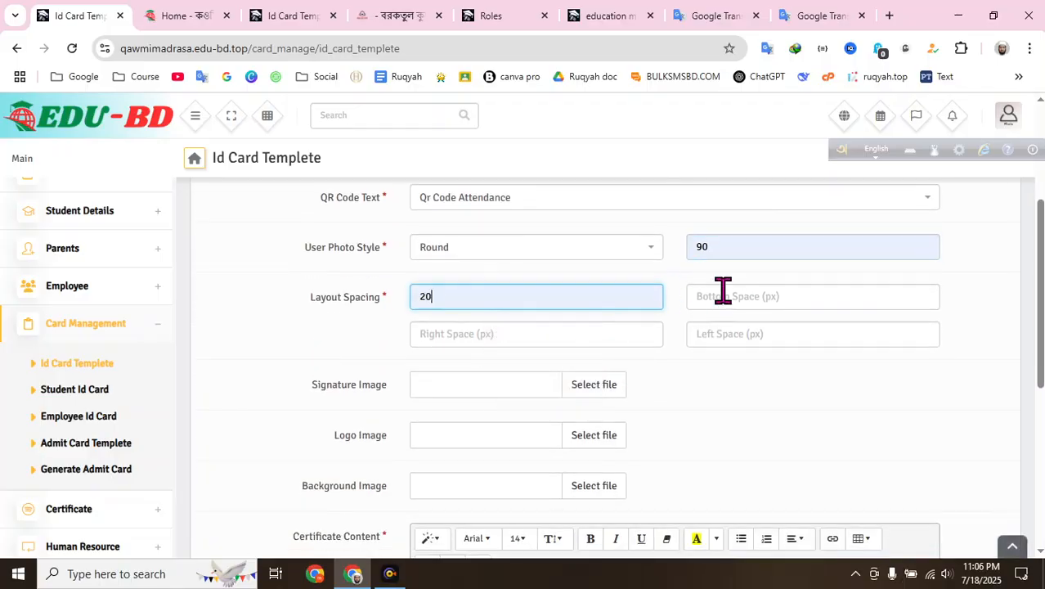
click(724, 295)
click(799, 391)
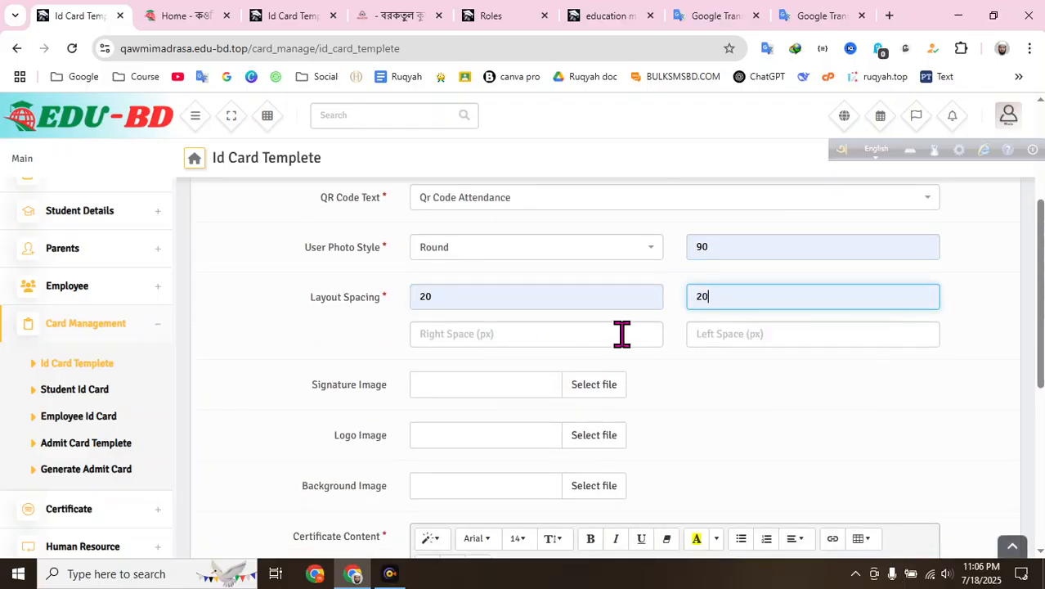
Step: Set the new template's right and left layout spacing to 12 px each
click(620, 333)
click(522, 426)
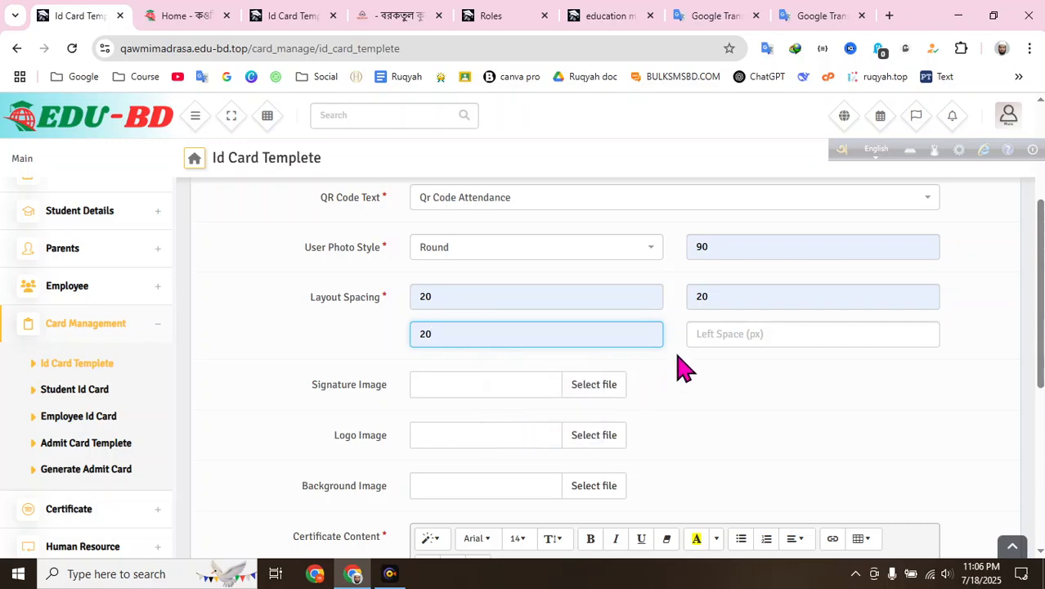
double_click(590, 330)
click(452, 335)
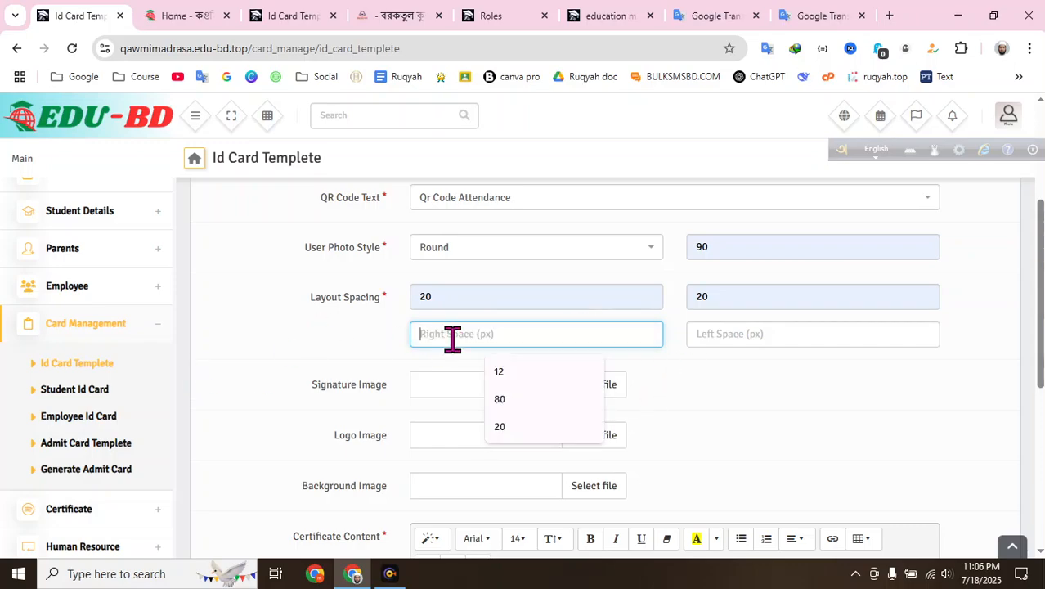
click(498, 380)
click(702, 337)
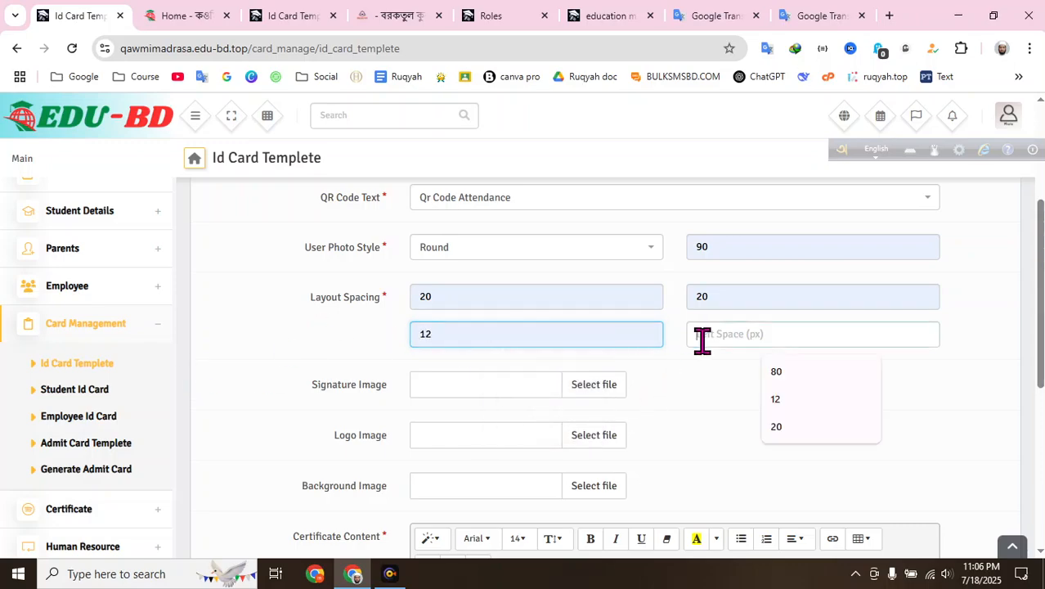
click(784, 401)
Step: Upload logo (1).png from the Downloads folder as the new template's logo image
scroll(679, 373, down, 1)
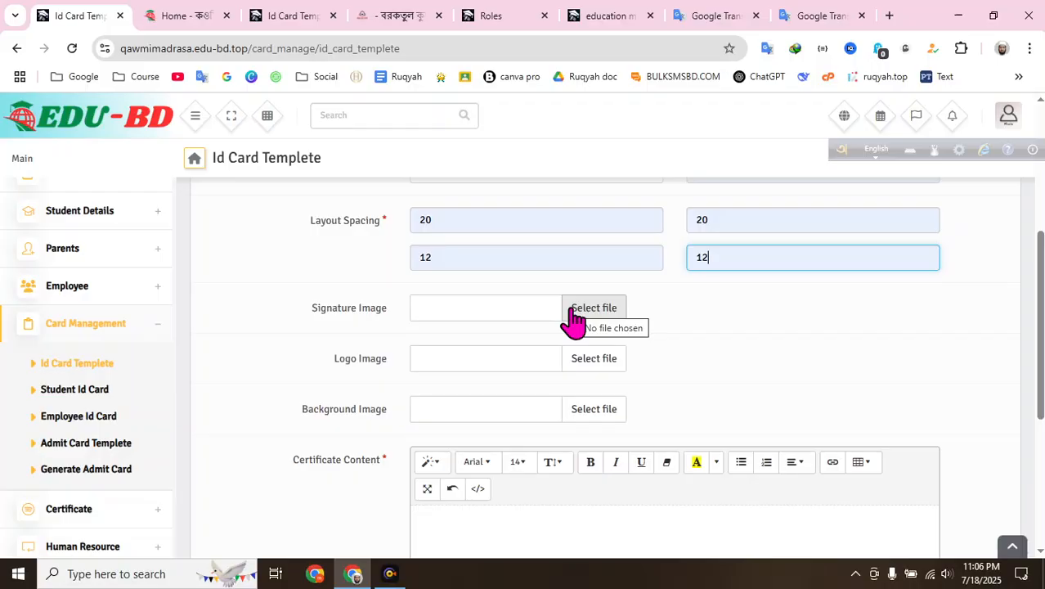
click(576, 365)
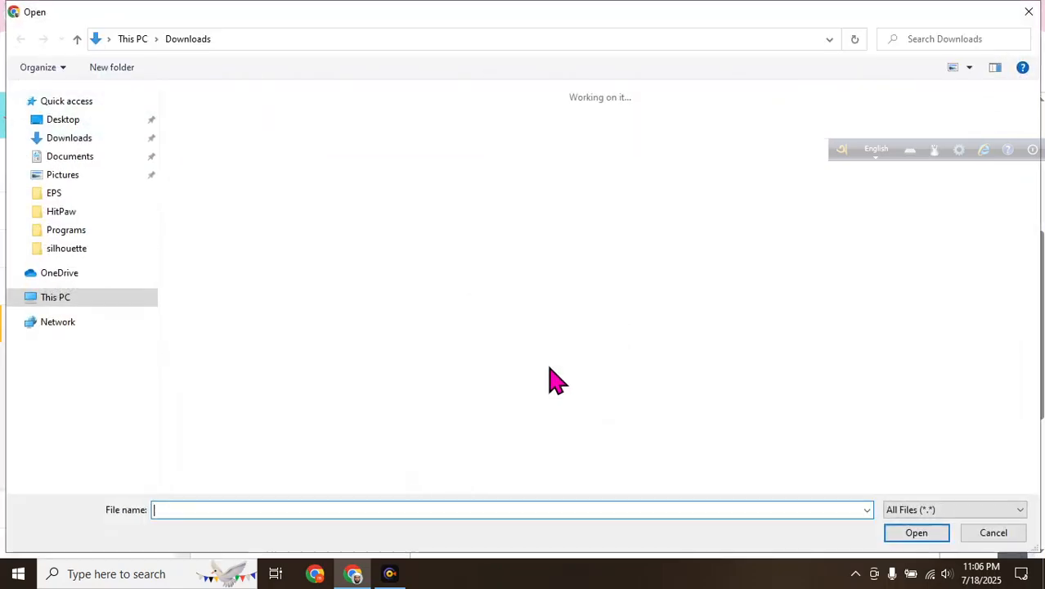
scroll(533, 291, down, 8)
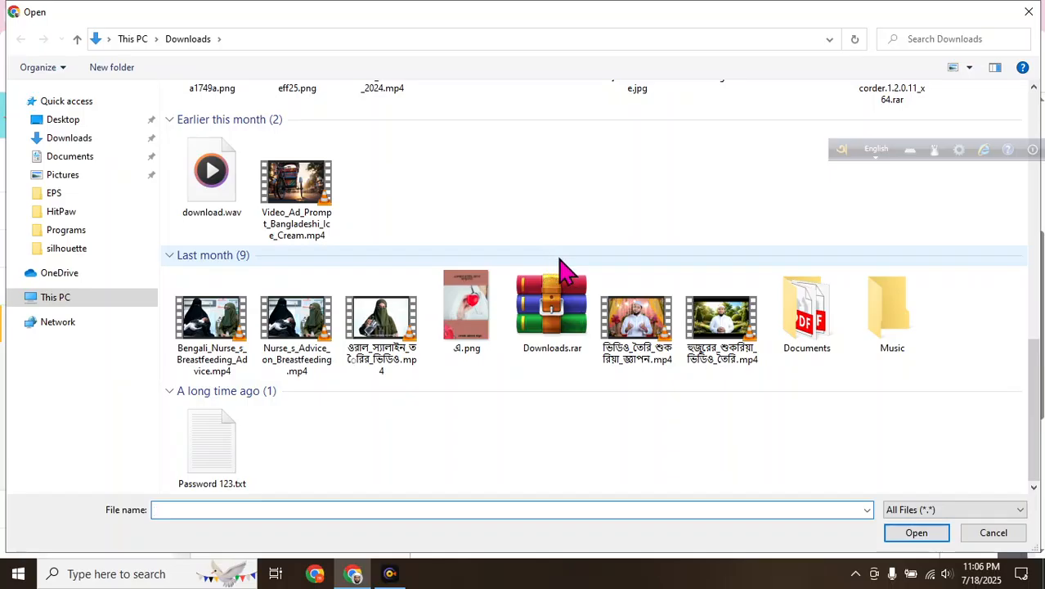
scroll(564, 272, up, 3)
scroll(572, 271, down, 3)
drag(1038, 432, 1041, 227)
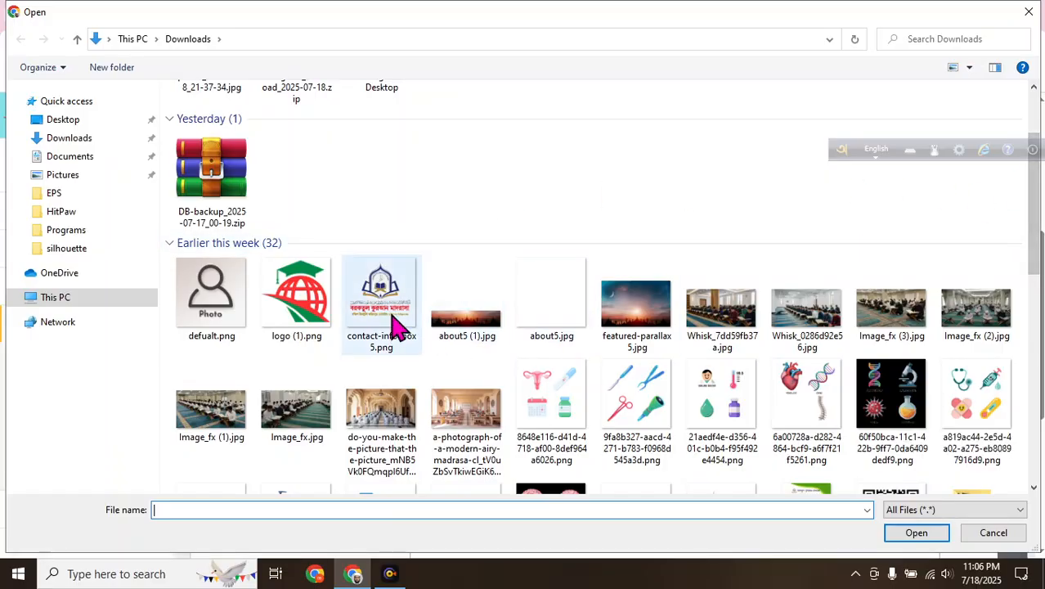
click(288, 310)
click(908, 532)
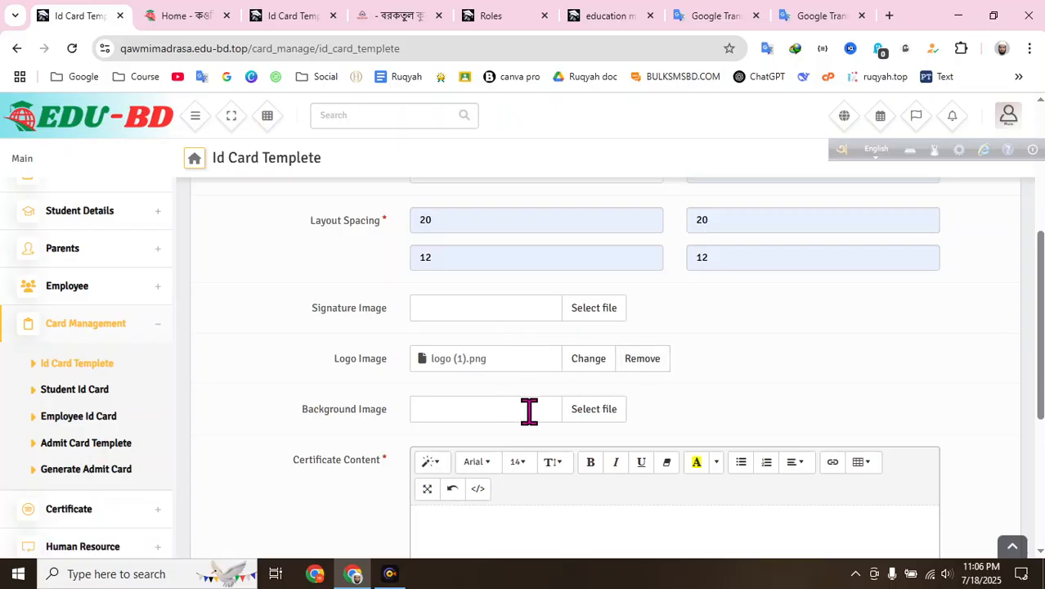
Step: Preview the source Templete1 card on the barkatulquran site and check the new template's content area and available placeholders
click(282, 18)
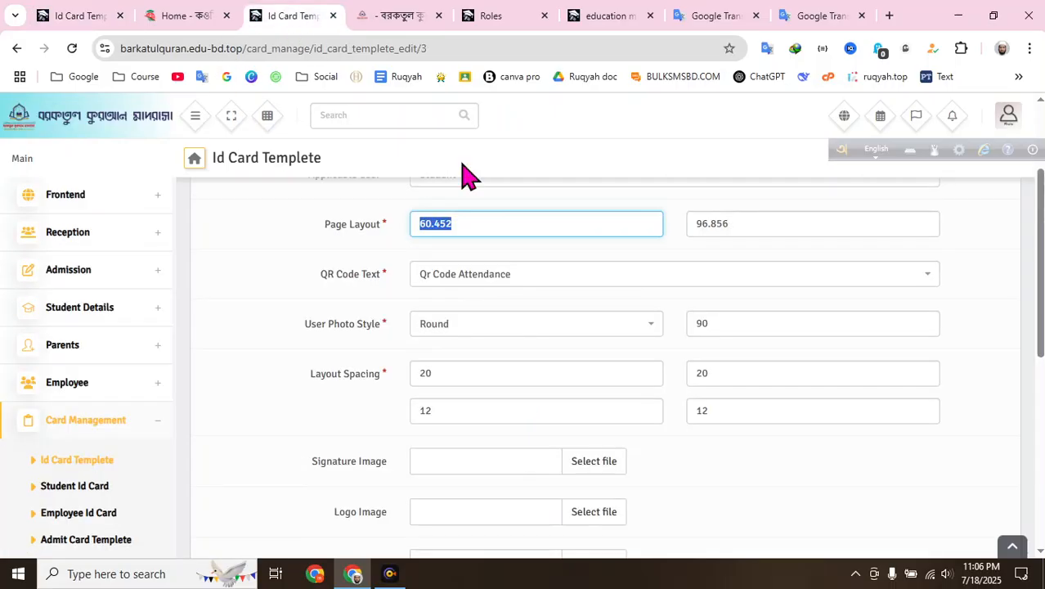
scroll(253, 197, up, 2)
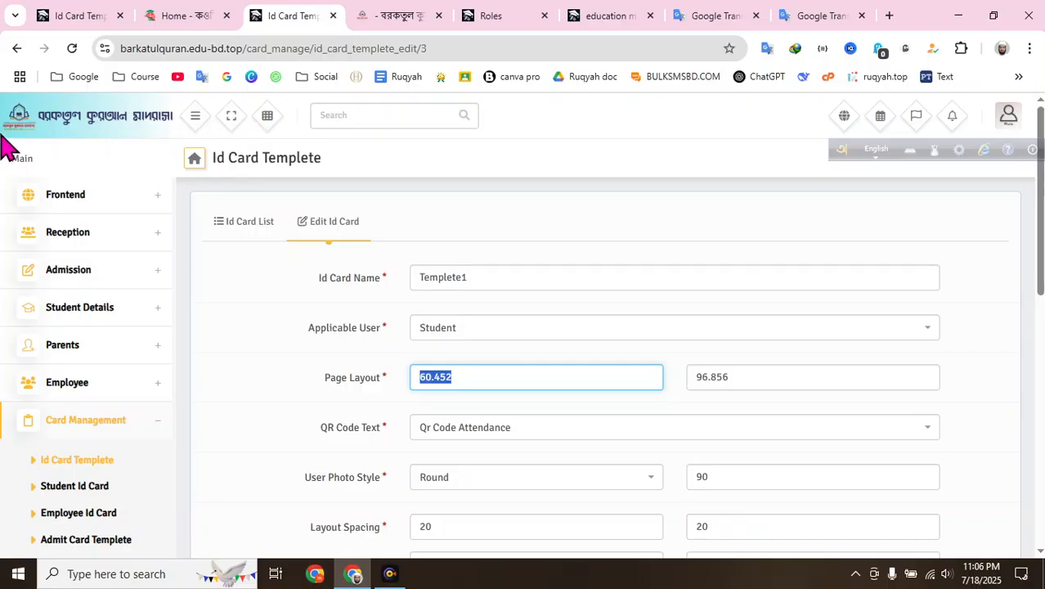
click(242, 224)
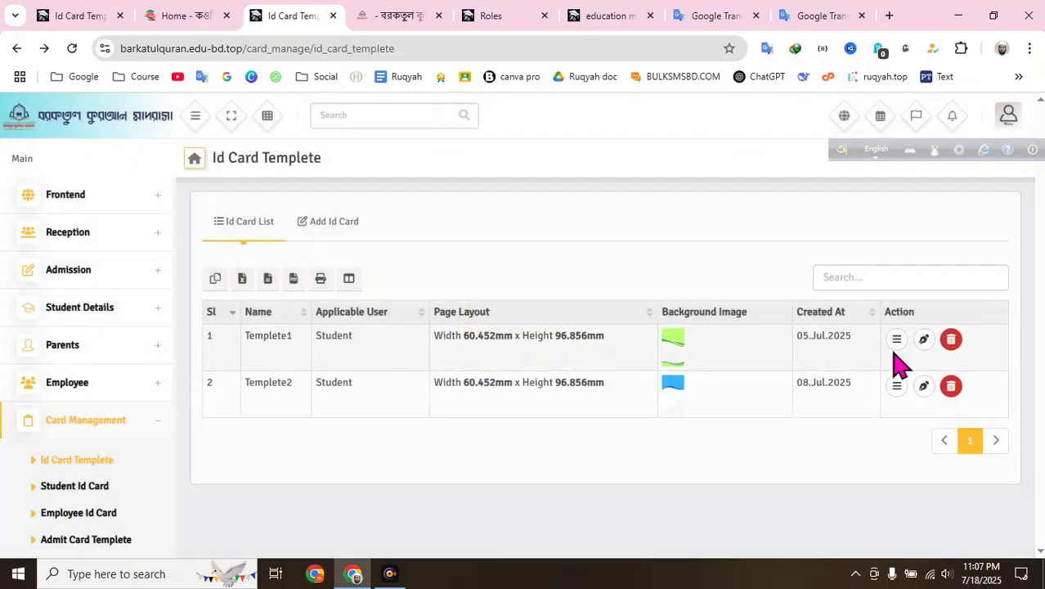
click(896, 340)
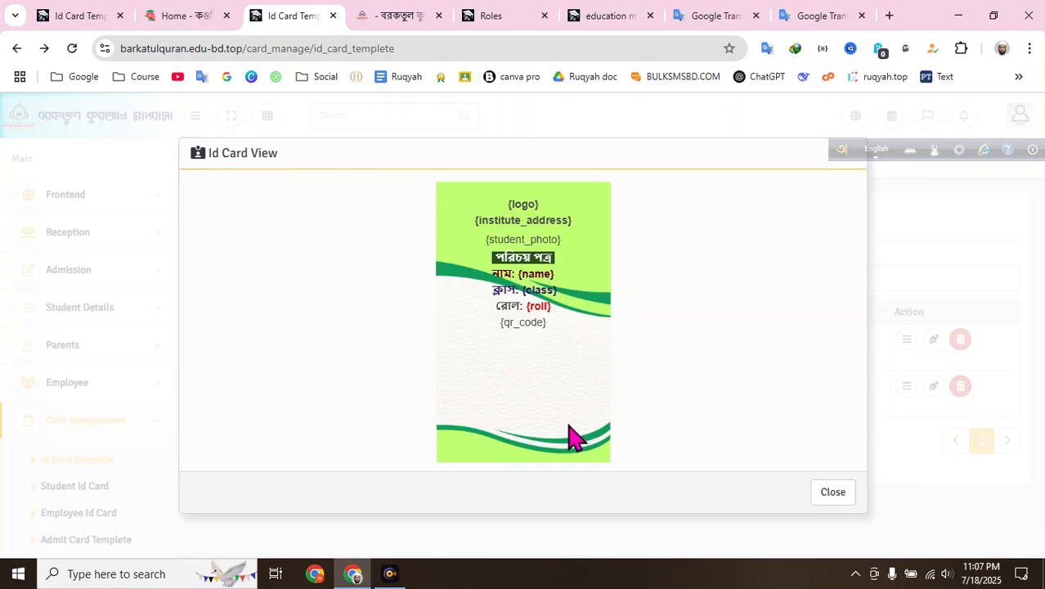
click(69, 20)
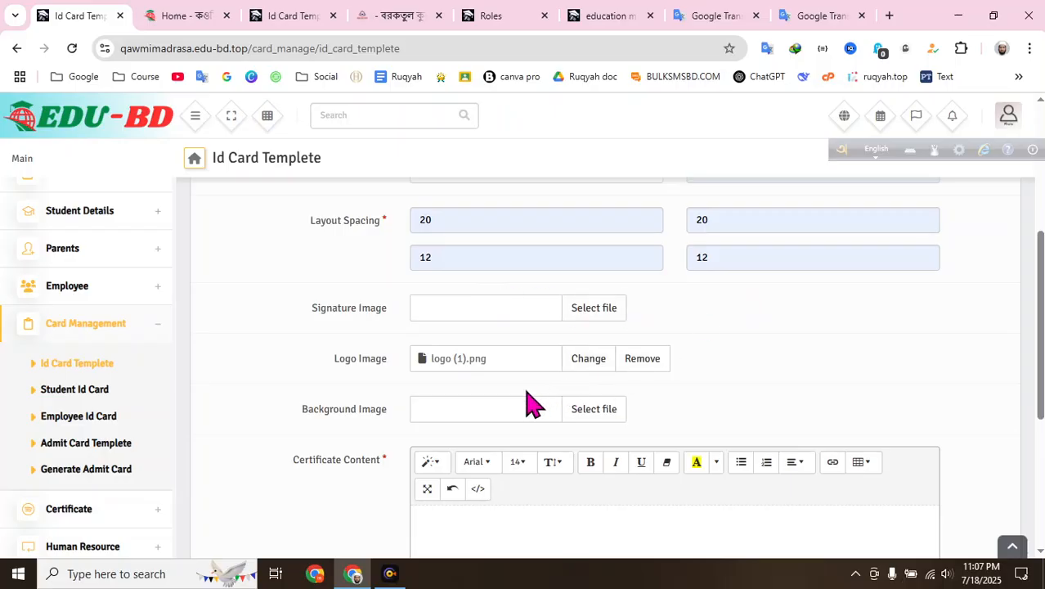
scroll(578, 362, down, 2)
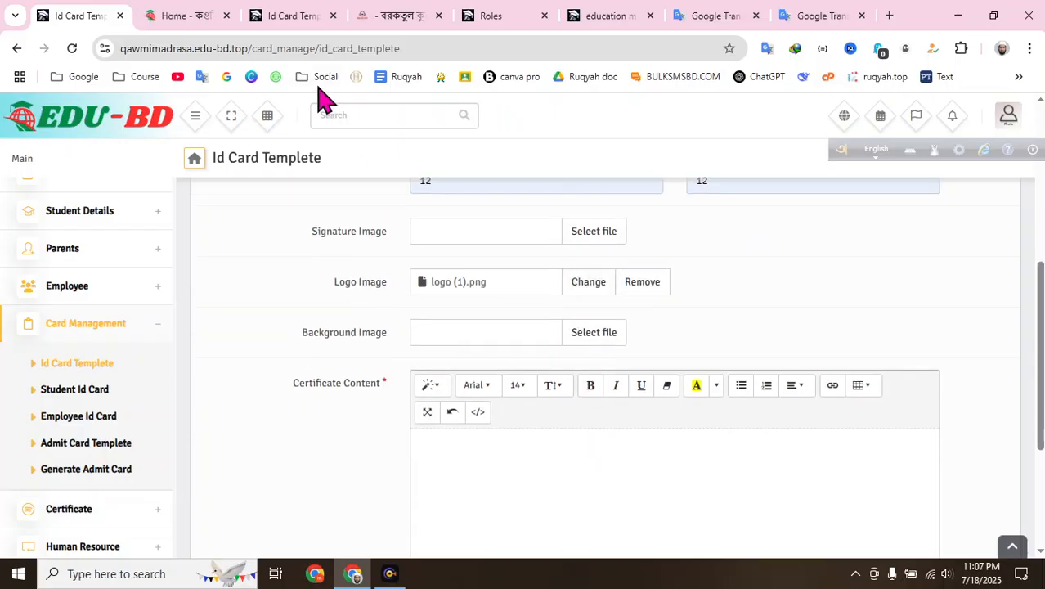
scroll(585, 352, down, 2)
scroll(580, 338, down, 2)
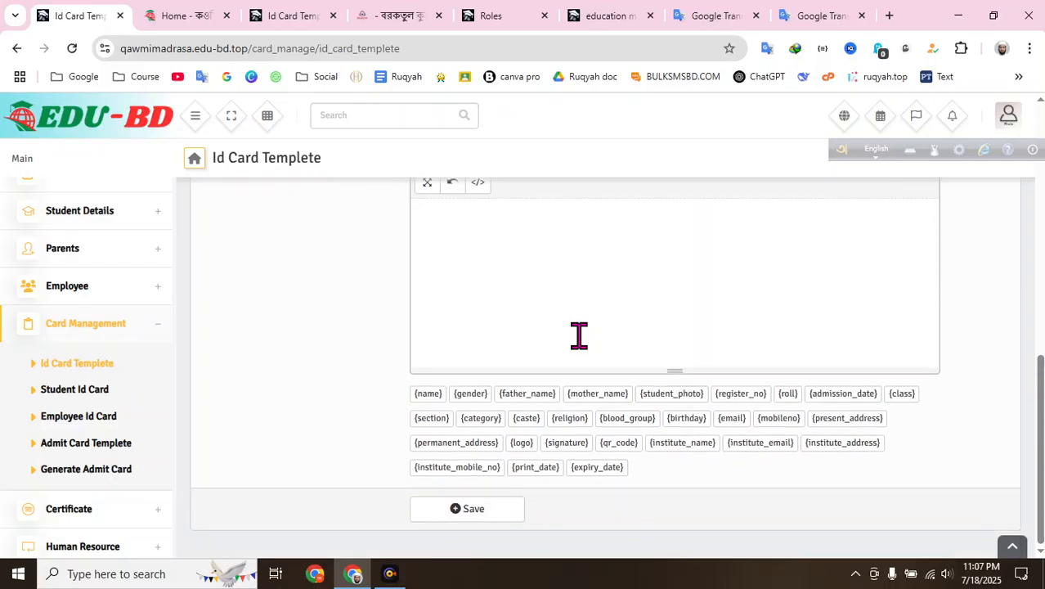
scroll(579, 336, up, 2)
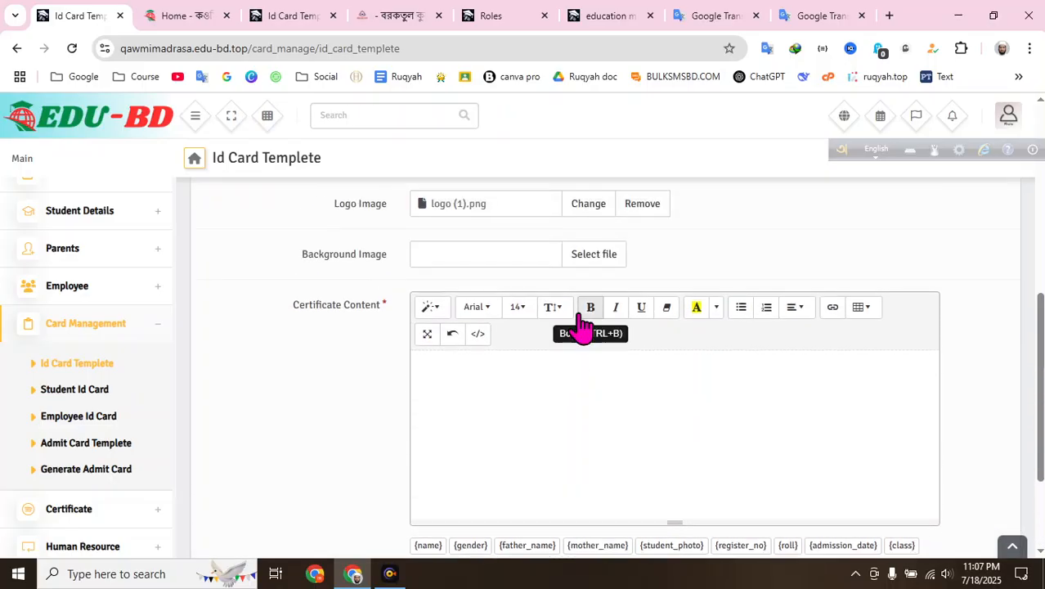
Step: Save Templete1's background image from the barkatulquran ID card list to Downloads as ID_Card_template_background_design_(1).jpg
click(275, 25)
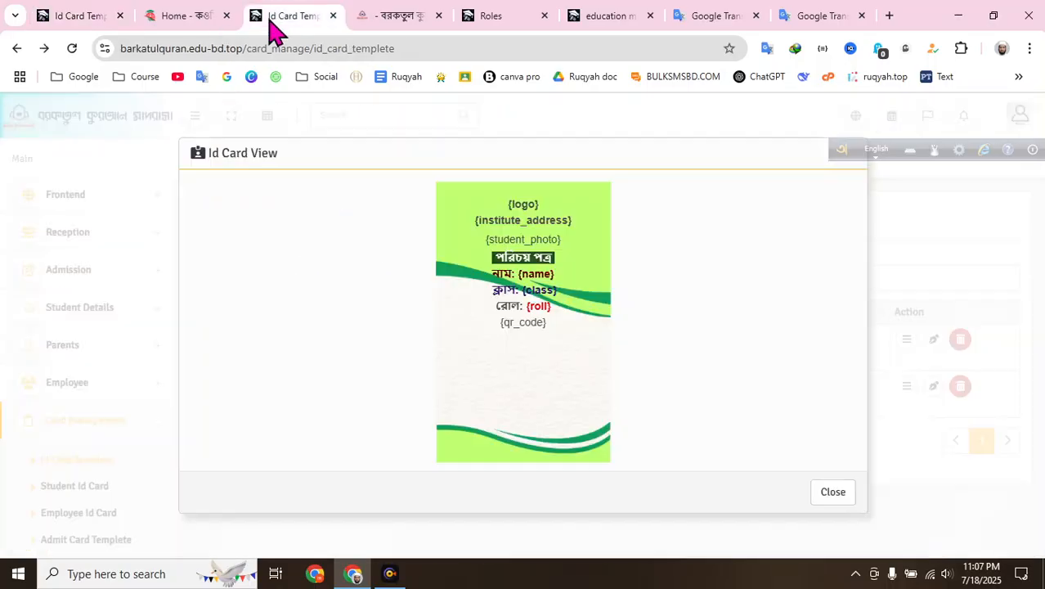
click(831, 493)
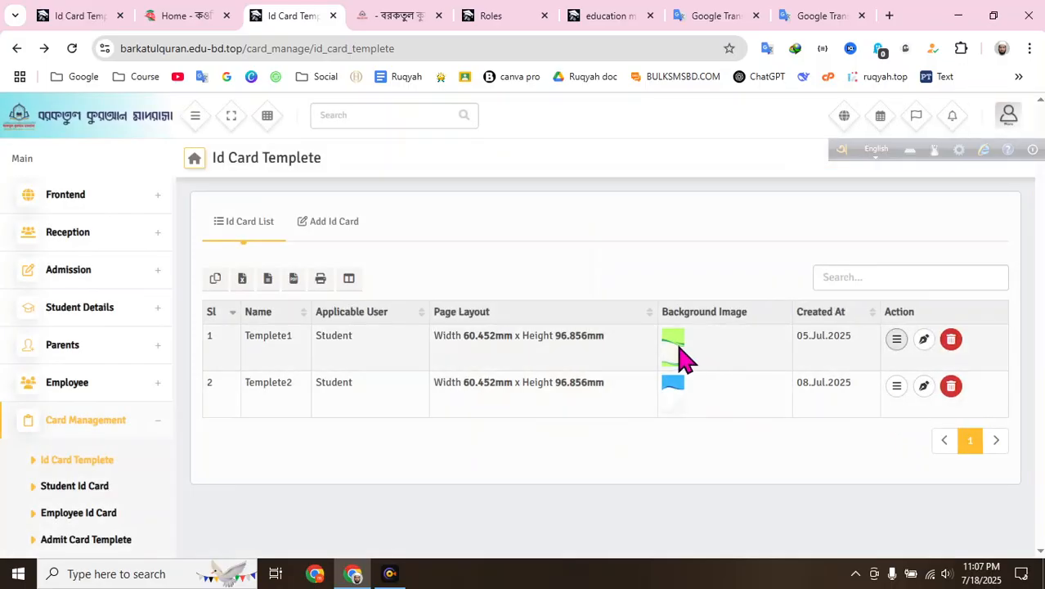
right_click(680, 357)
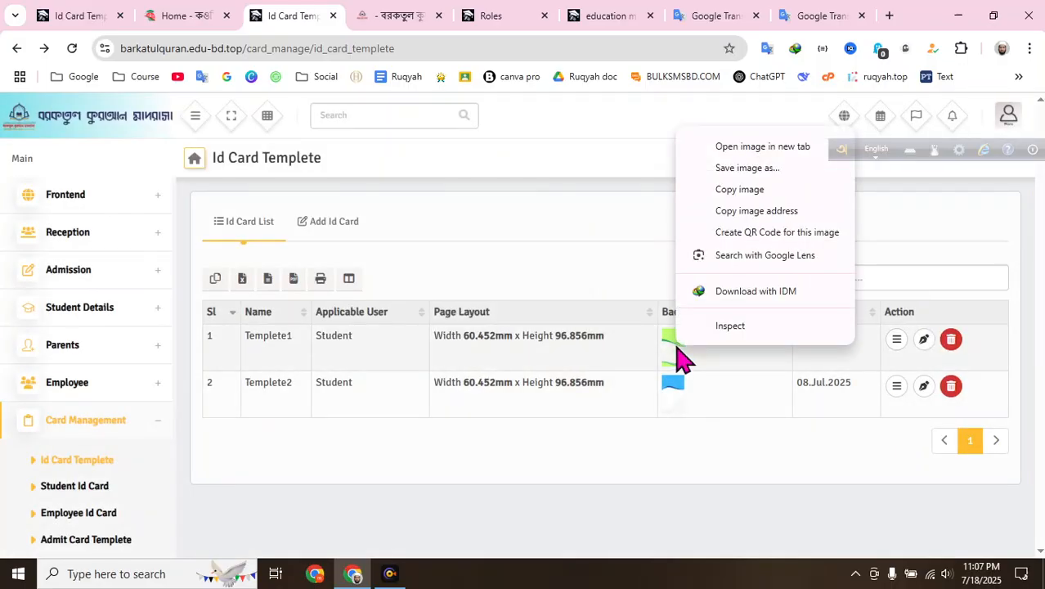
click(748, 168)
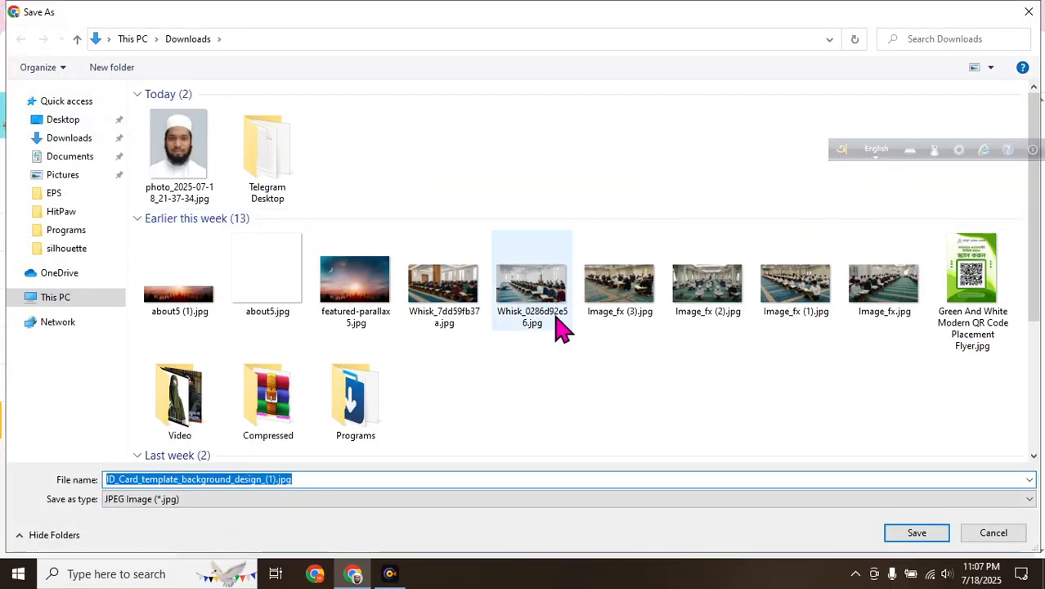
click(916, 532)
Step: Copy the entire certificate content of the source Templete1, from {logo} to {qr_code}, into the new template's certificate content
click(924, 342)
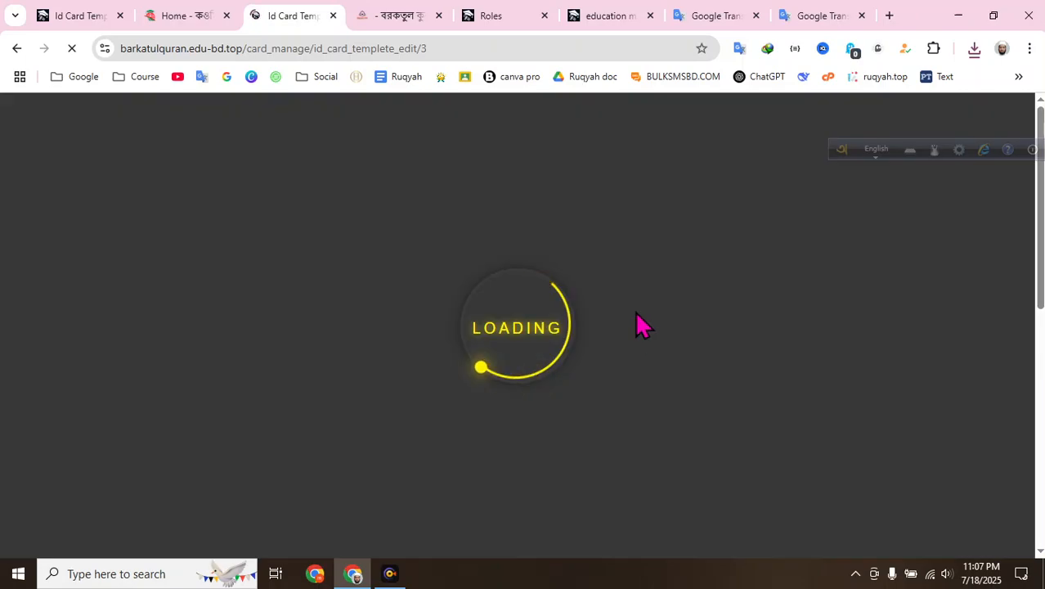
scroll(637, 299, down, 8)
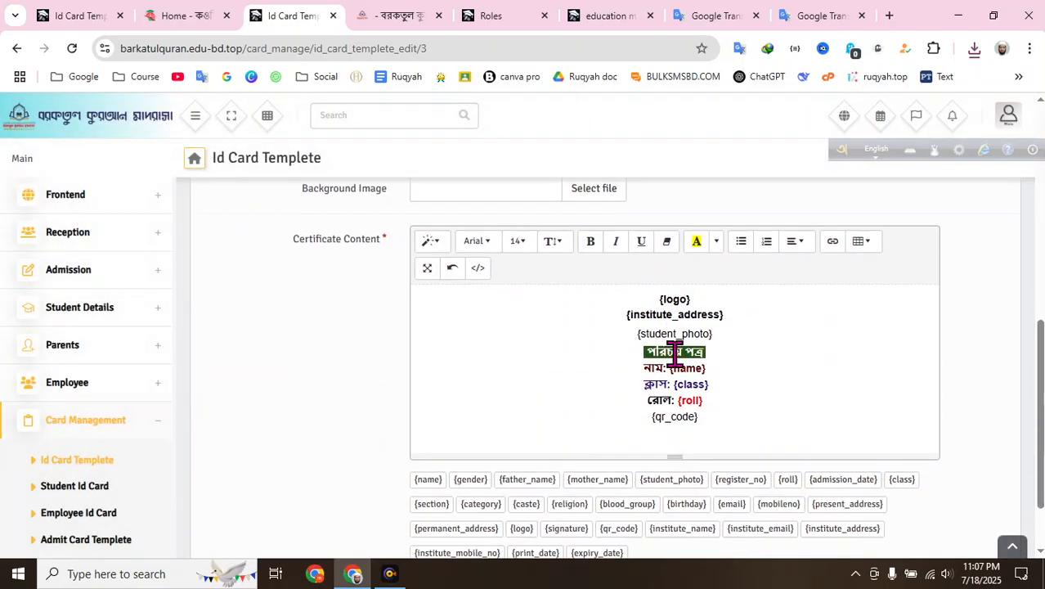
drag(722, 409, 551, 278)
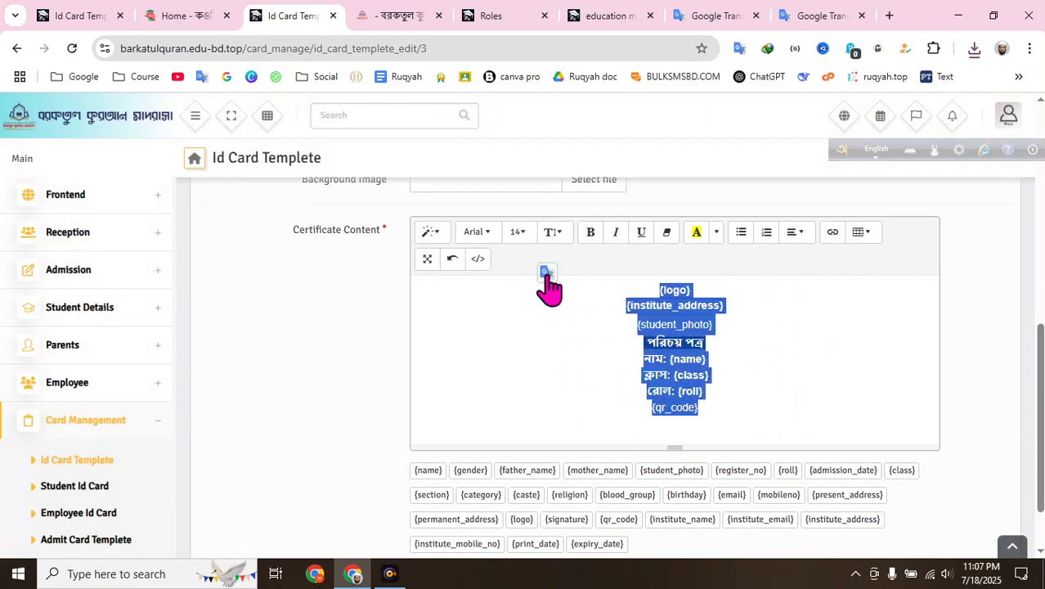
click(78, 18)
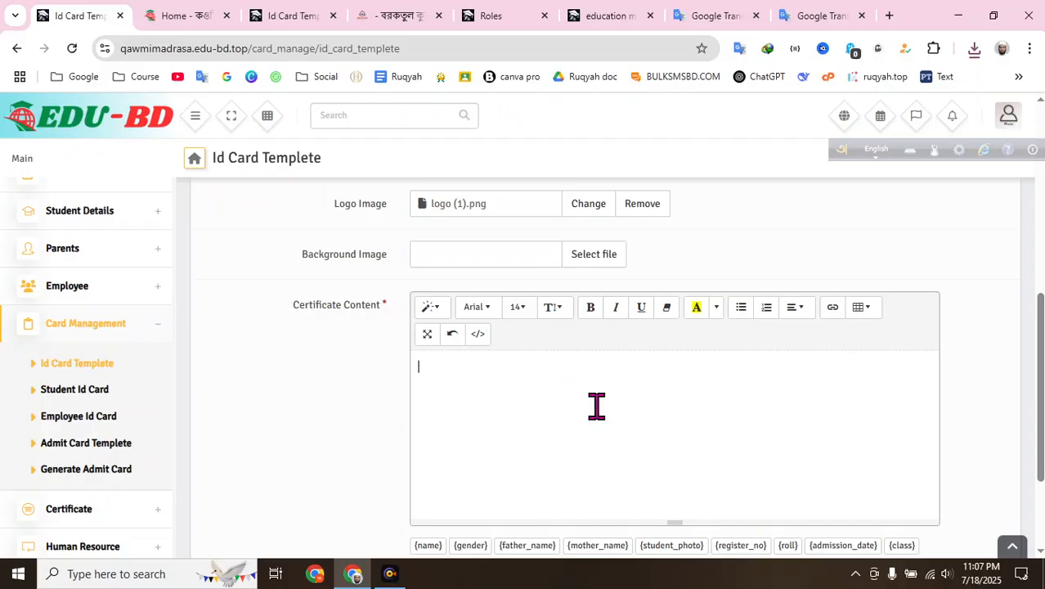
key(ctrl+v)
Step: Upload ID_Card_template_background_design_(1).jpg from Downloads as the new template's background image and save the template
scroll(634, 396, down, 1)
scroll(576, 368, up, 3)
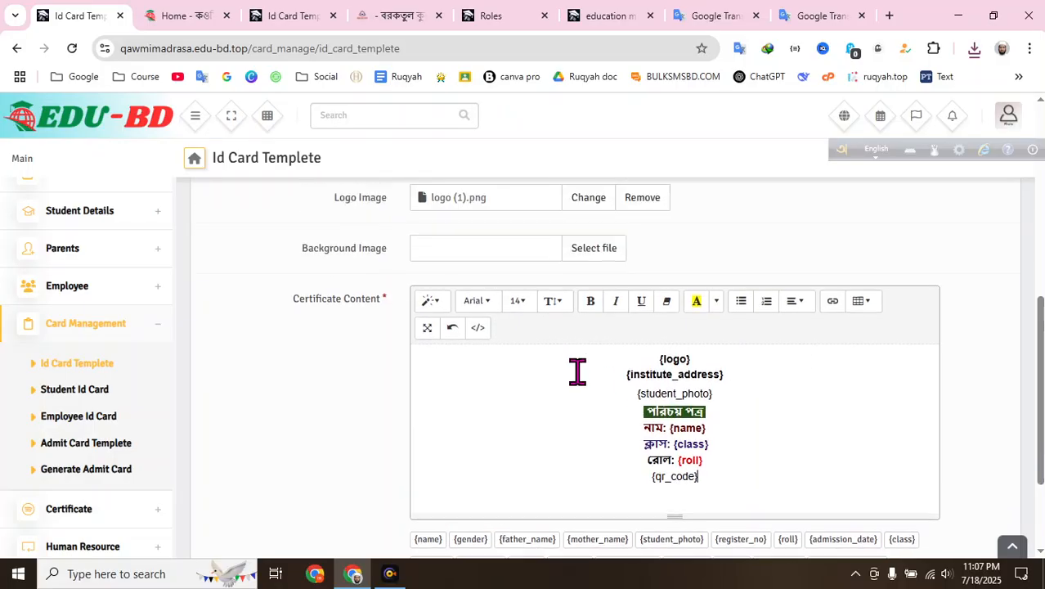
scroll(576, 377, down, 1)
click(587, 409)
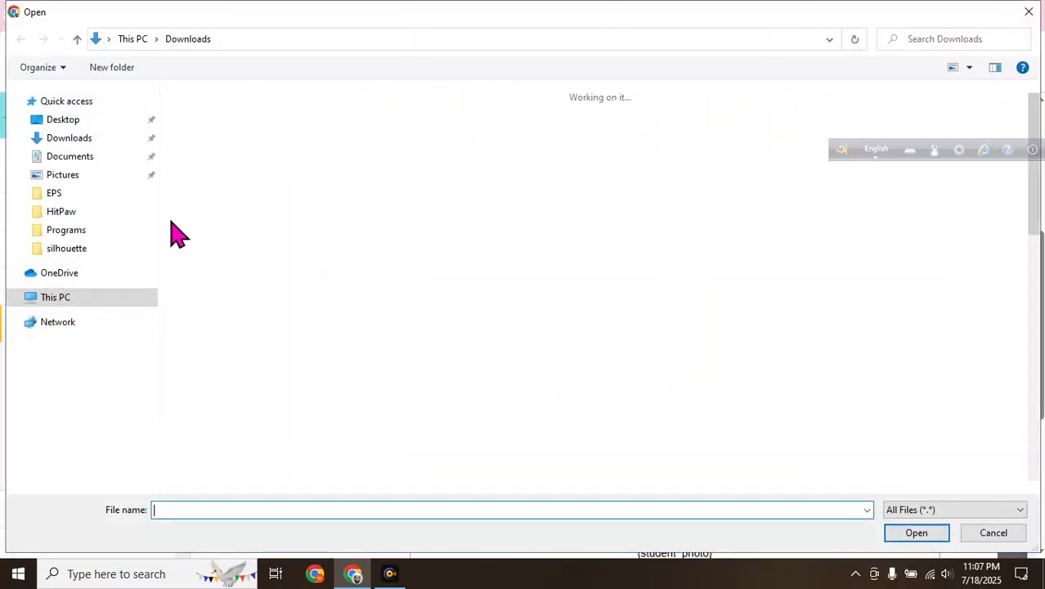
click(207, 156)
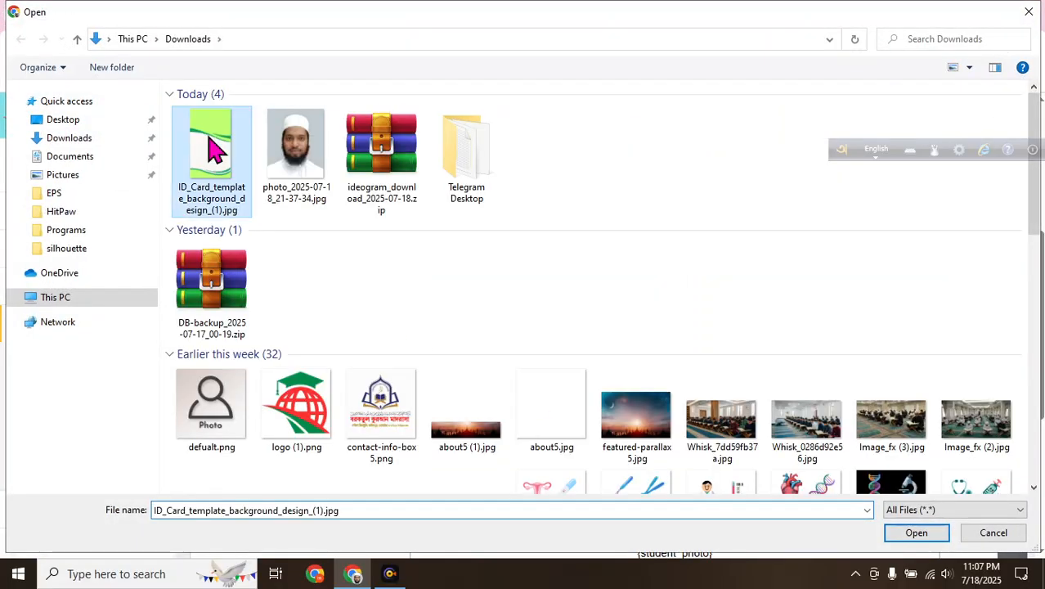
click(915, 534)
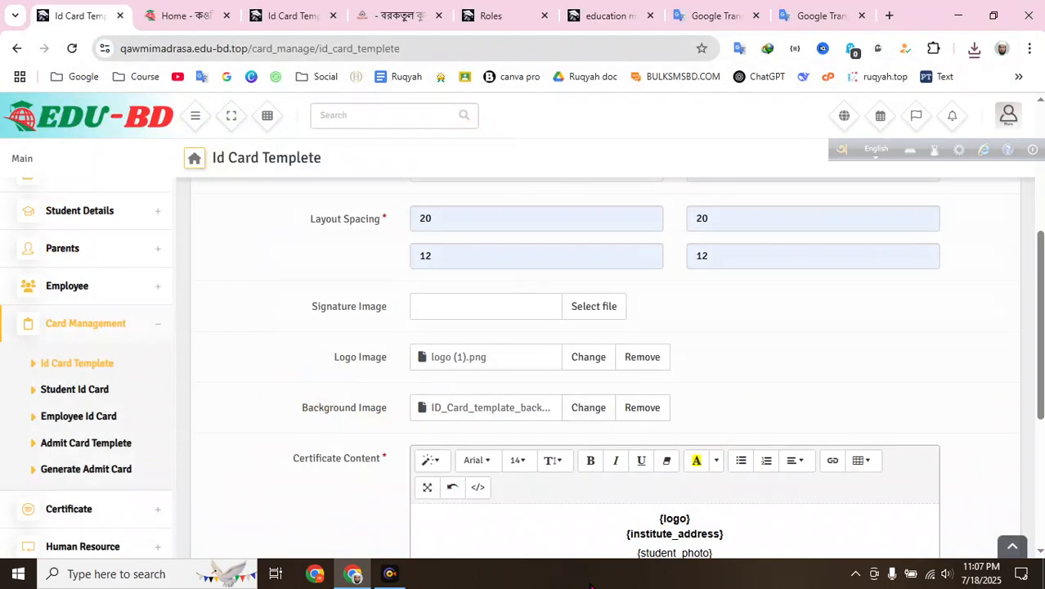
scroll(703, 335, down, 3)
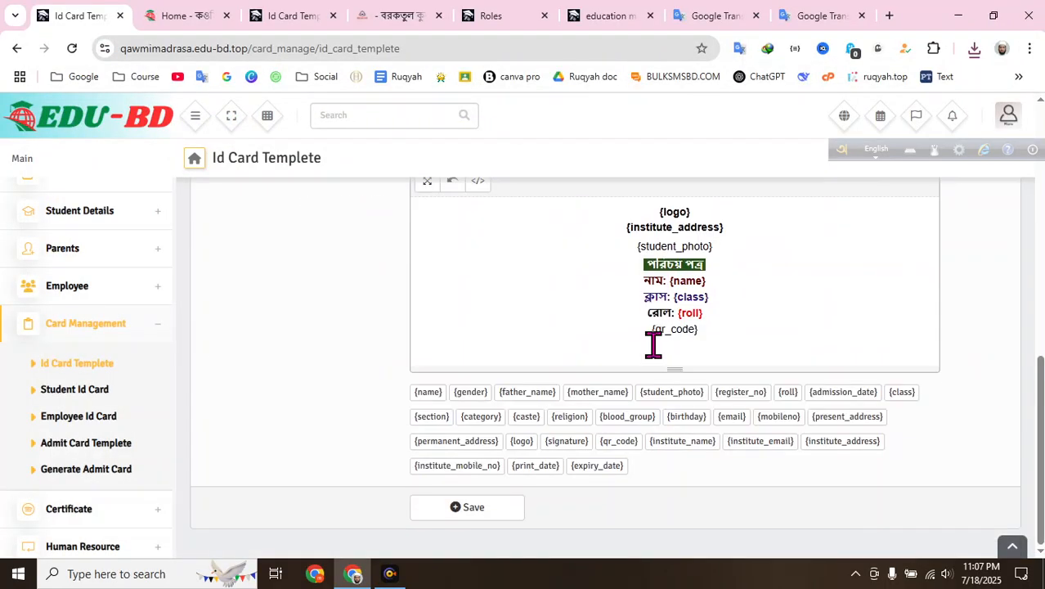
click(463, 514)
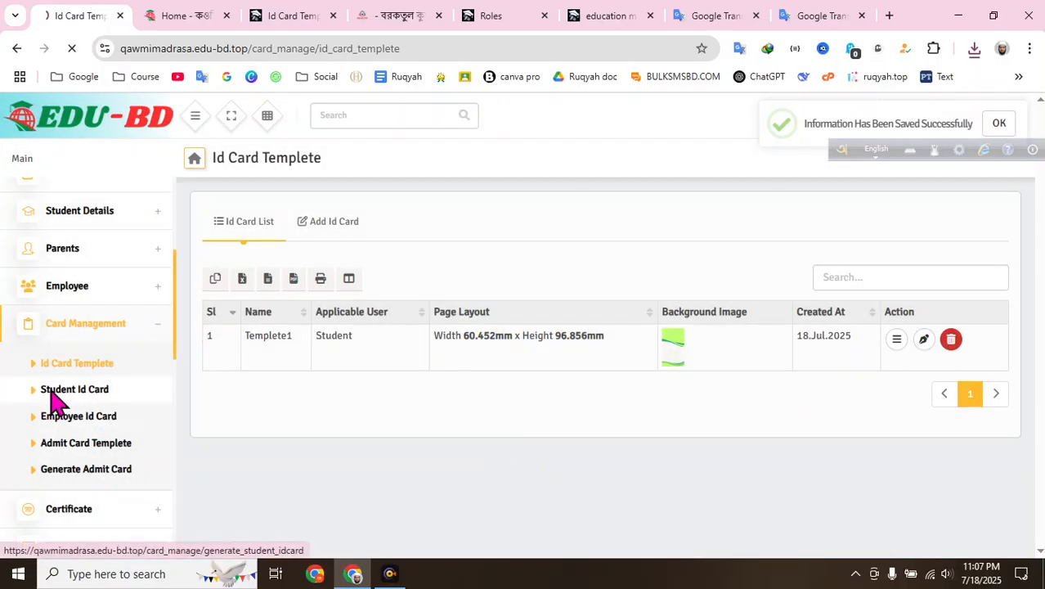
Step: On the qawmimadrasa Student Id Card page, filter students by class হিফজুল কুরআন রিভিশন, section ক and template Templete1
click(54, 393)
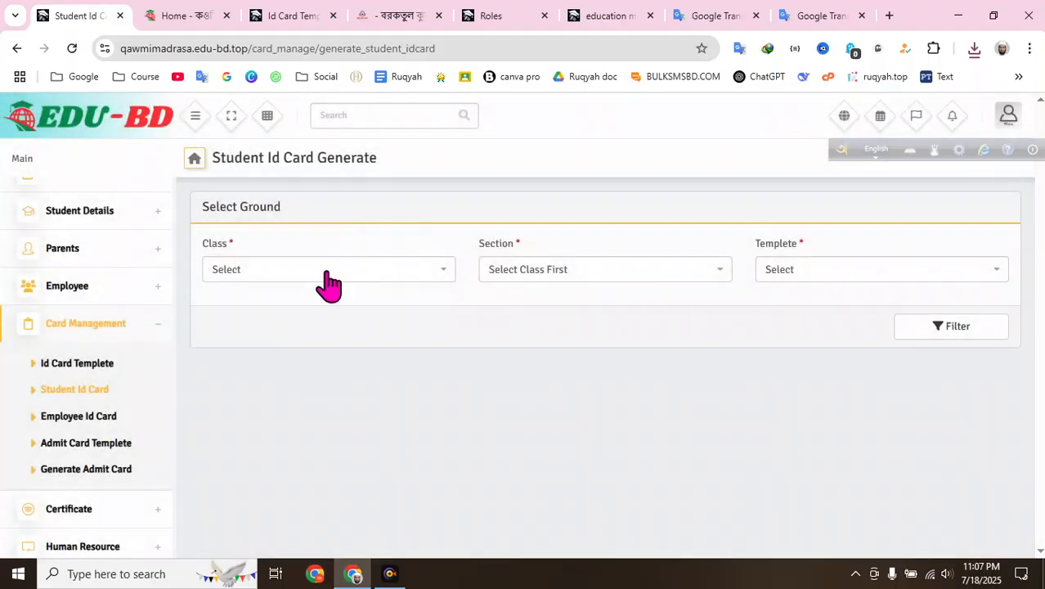
click(326, 275)
click(327, 424)
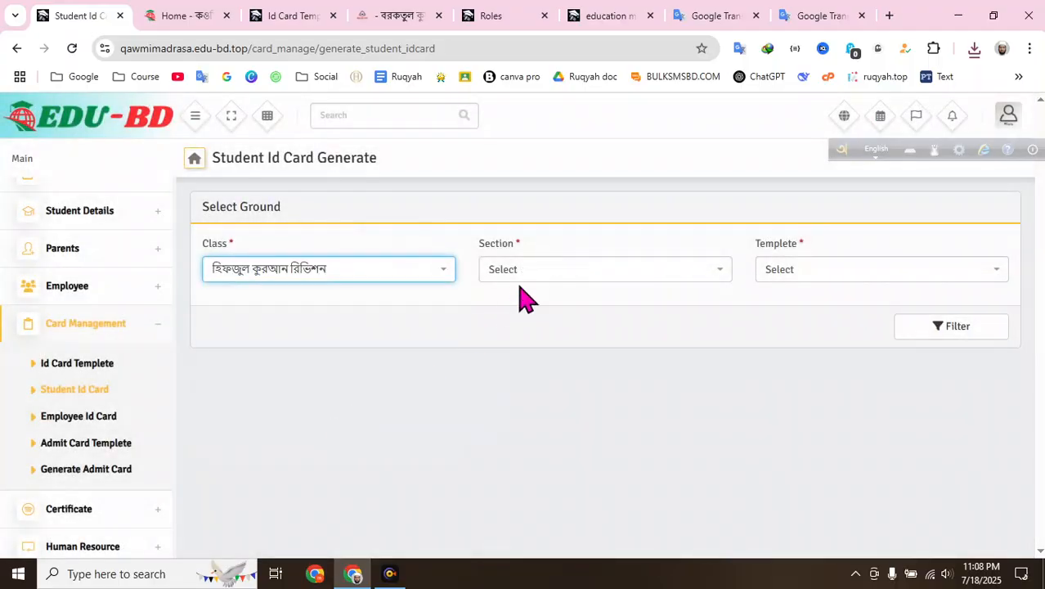
click(528, 270)
click(562, 353)
click(775, 277)
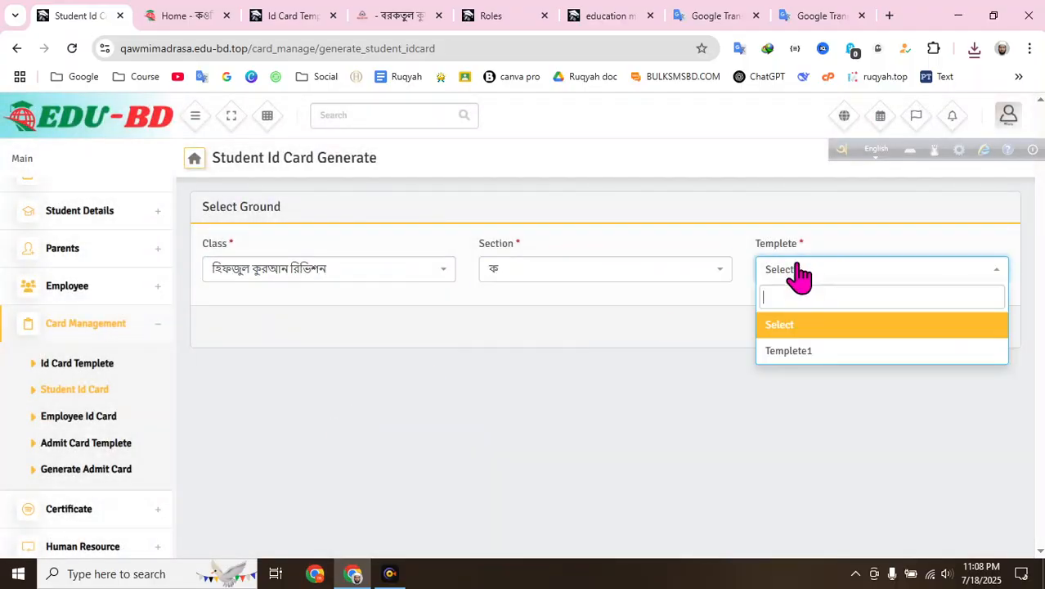
click(829, 354)
click(901, 336)
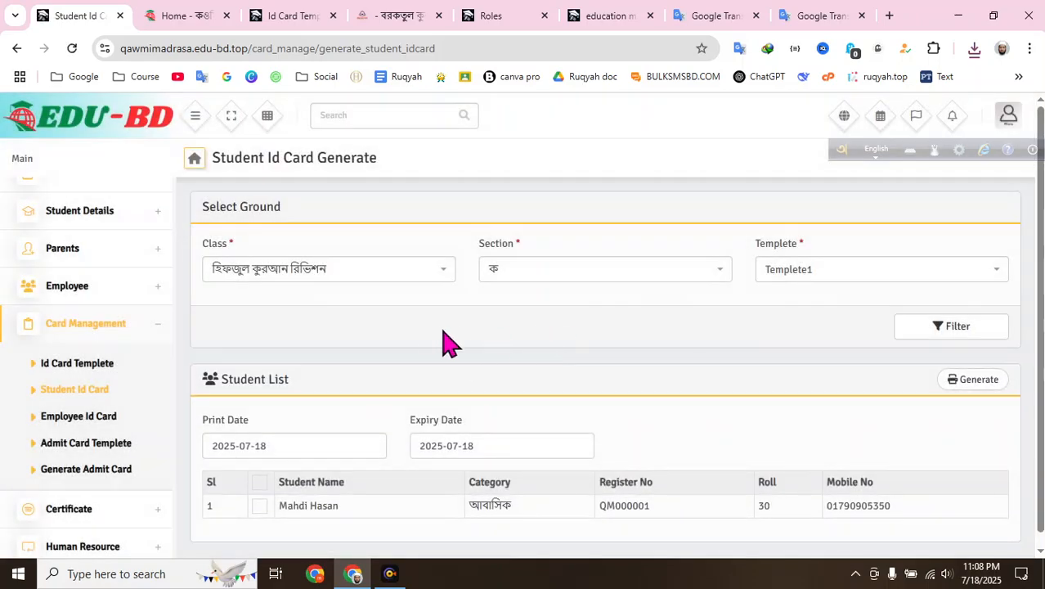
Step: Generate the ID card for the listed student, inspect its print preview and dismiss it without printing
scroll(443, 331, down, 1)
click(259, 493)
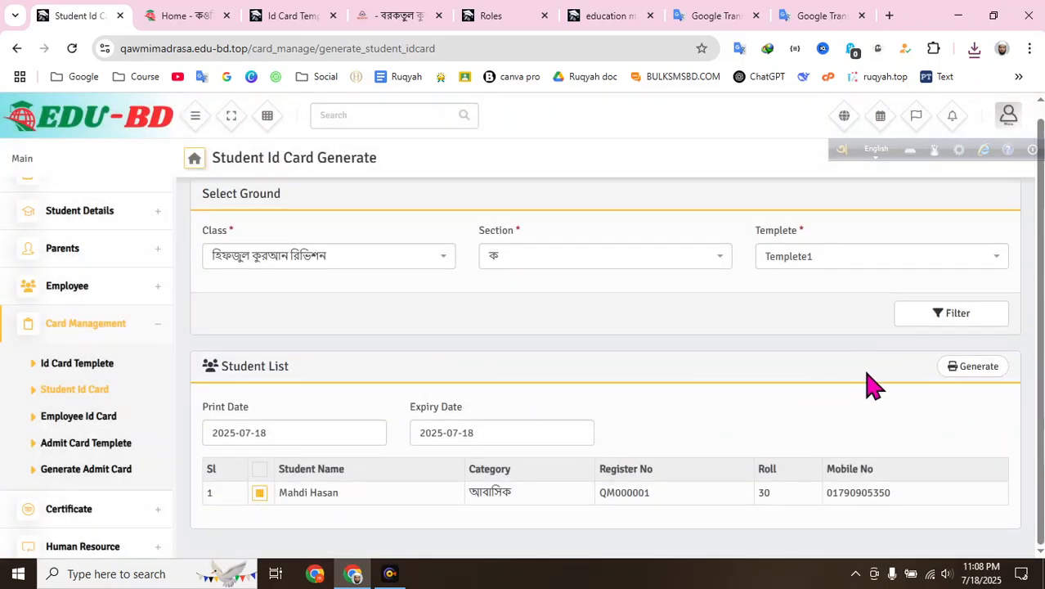
click(966, 366)
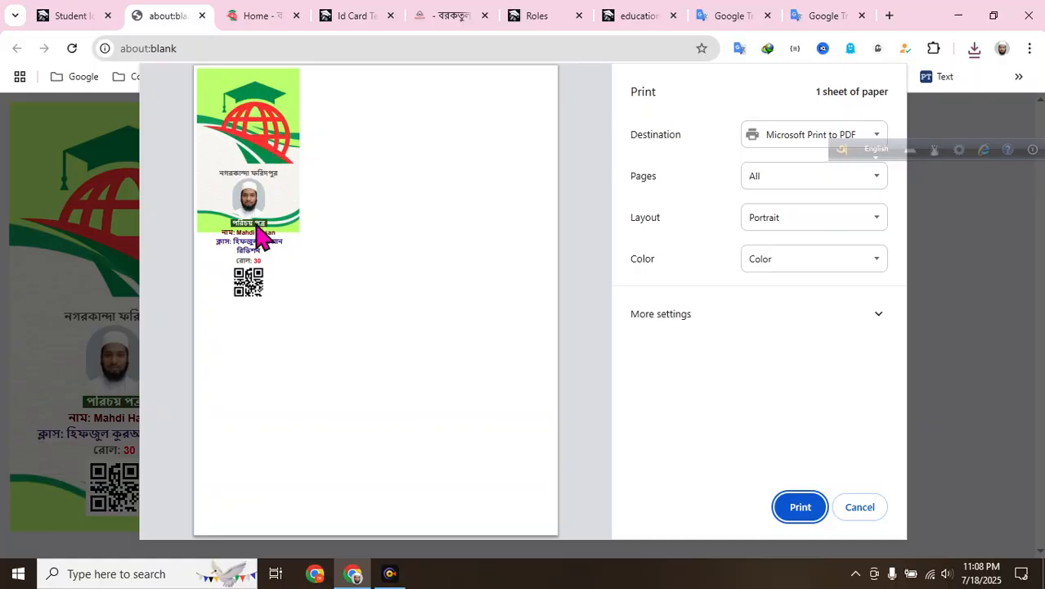
click(866, 510)
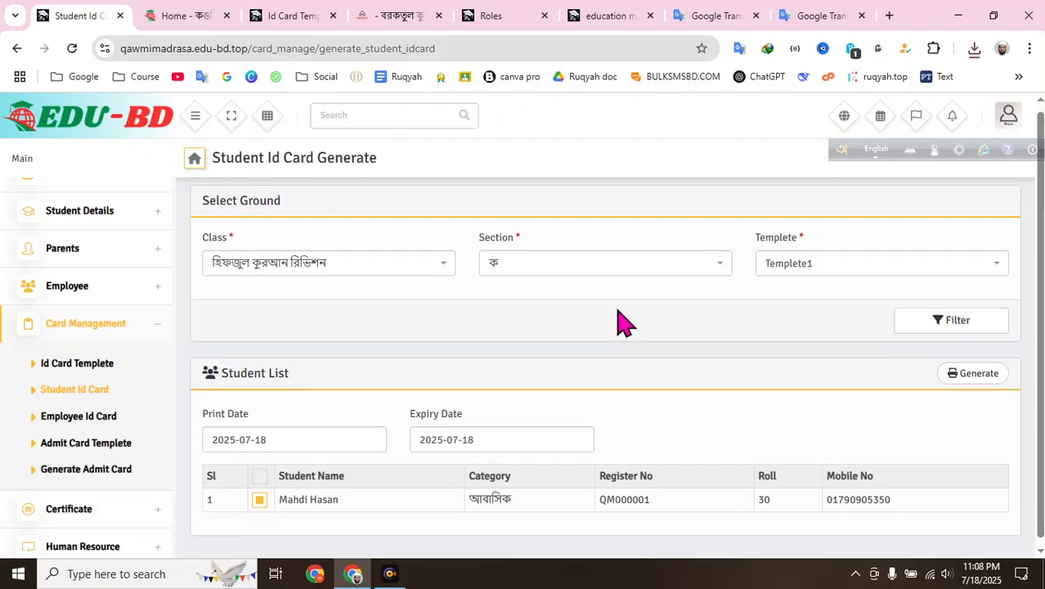
Step: Open the student Templete1 ID card template for editing and choose printing-logo.png from Downloads as its logo image
click(104, 378)
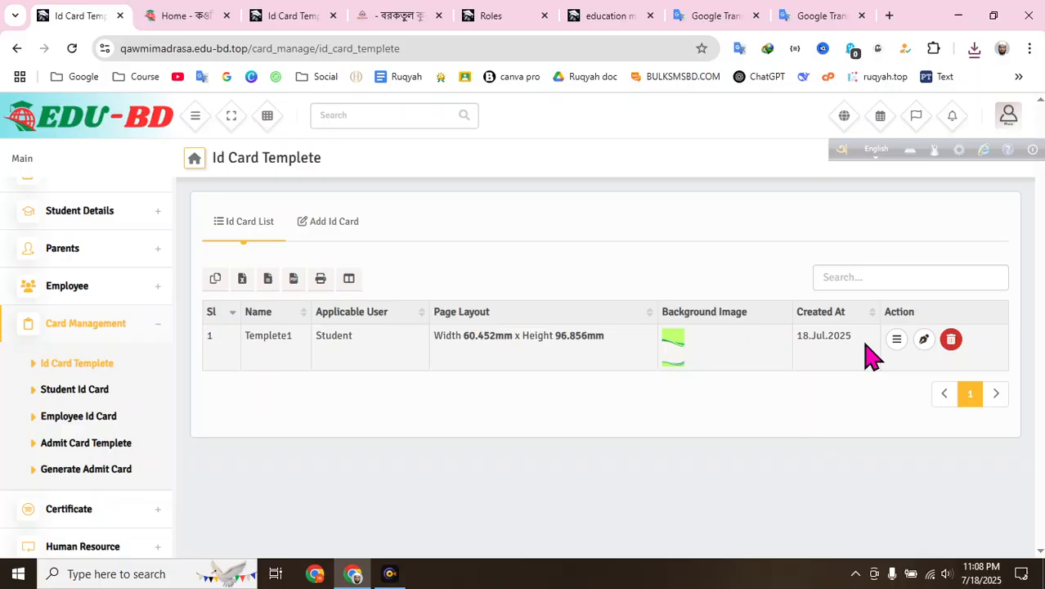
click(925, 346)
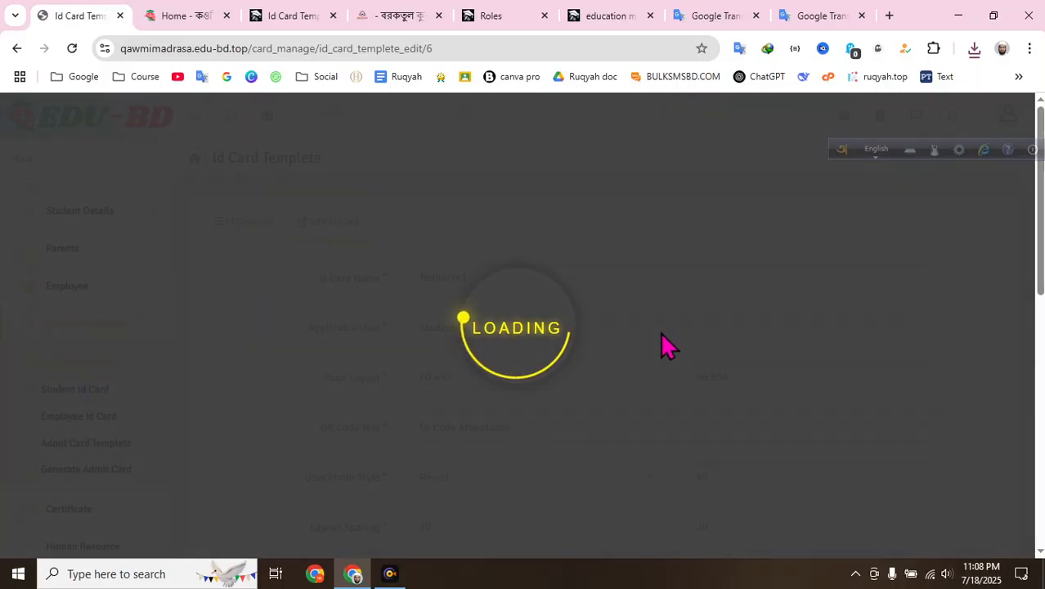
scroll(564, 322, down, 5)
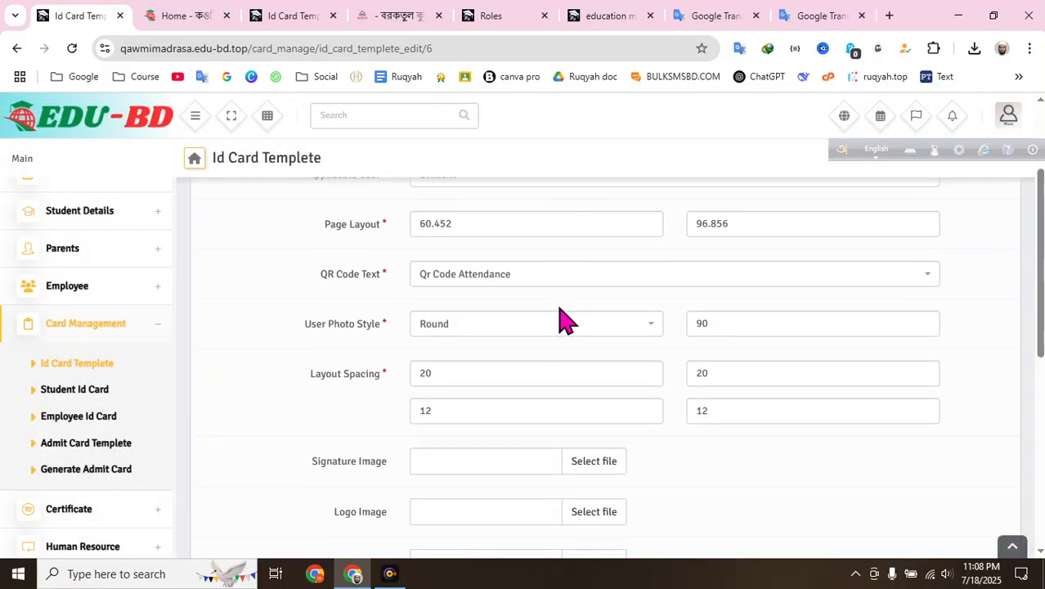
scroll(564, 322, up, 2)
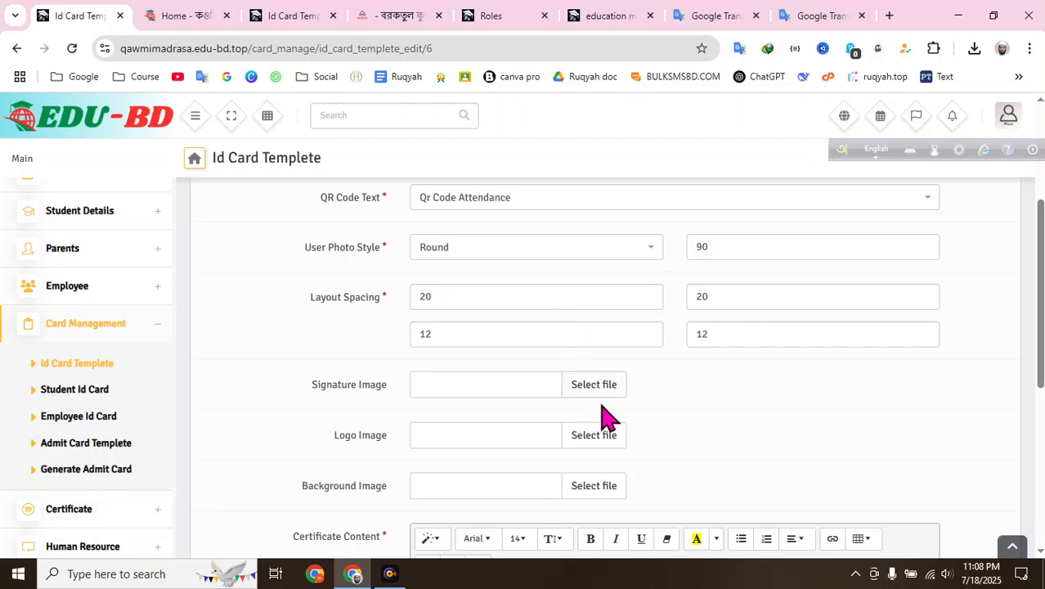
click(601, 439)
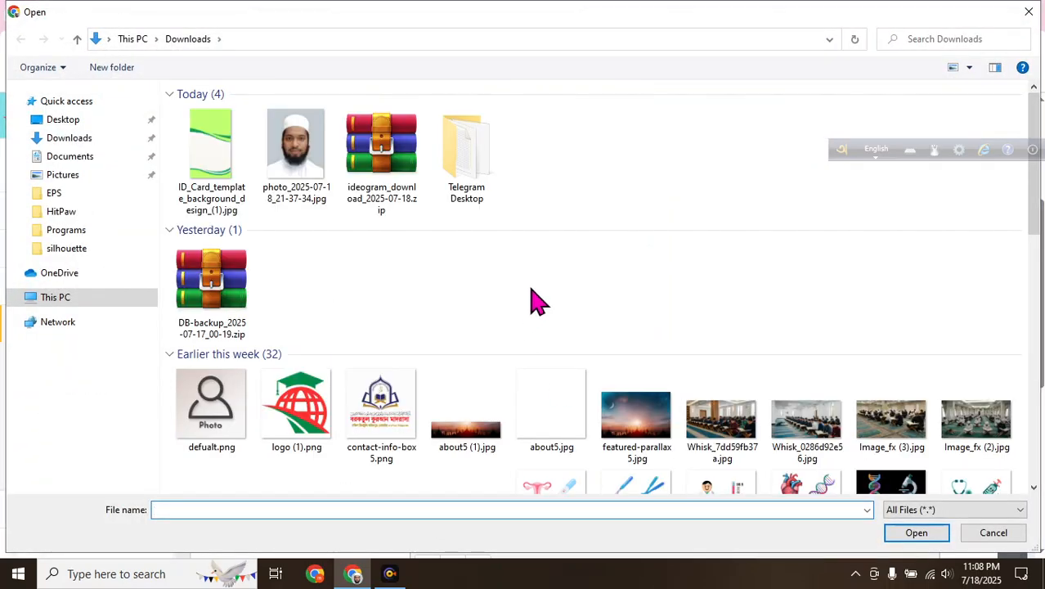
scroll(595, 264, down, 10)
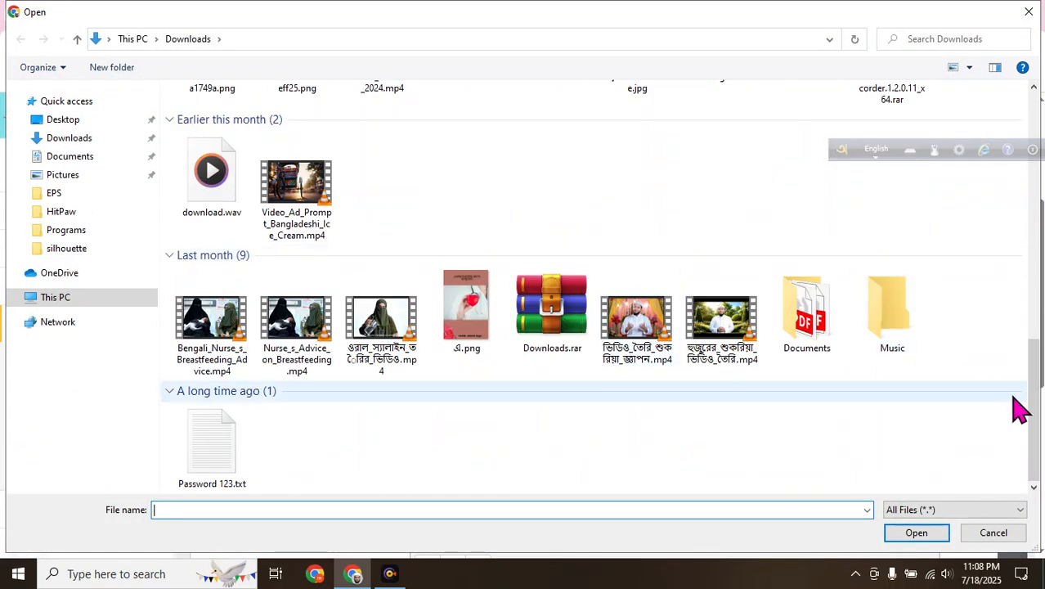
drag(1037, 409, 1034, 293)
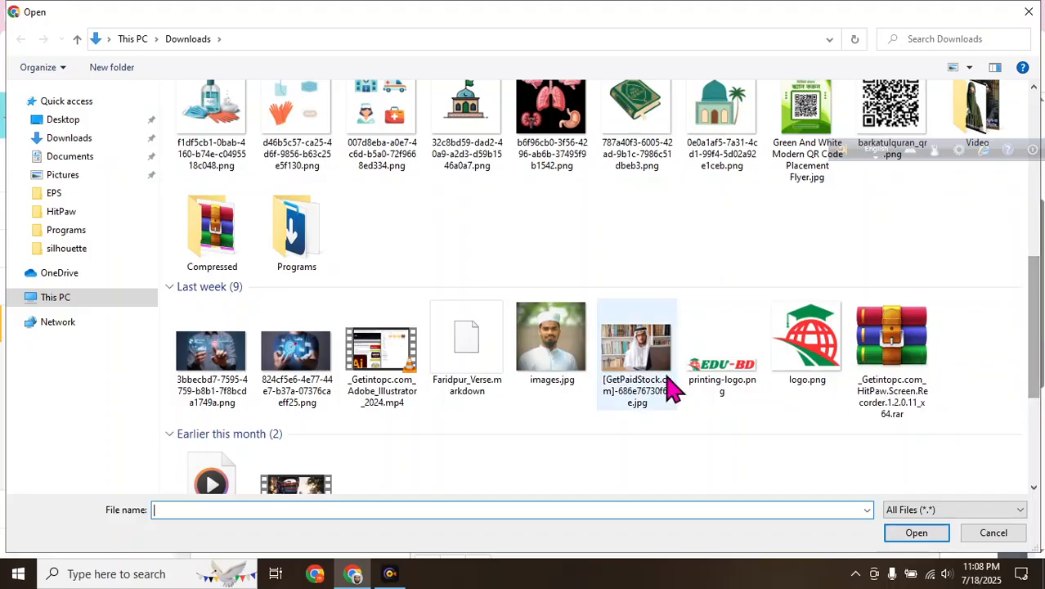
click(748, 357)
click(916, 533)
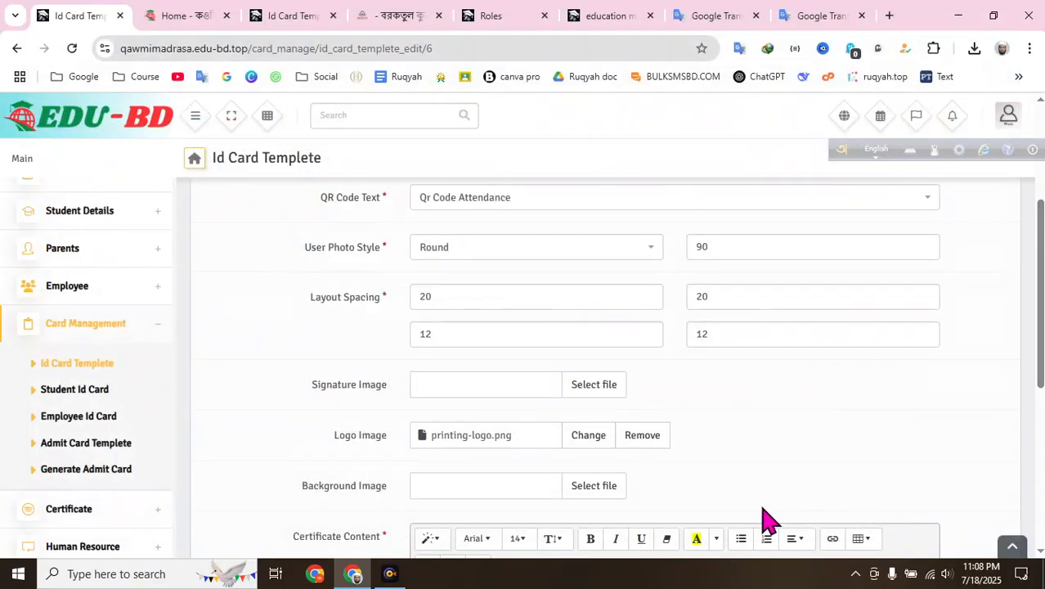
Step: Set the font size of the {logo} placeholder in the certificate content to 8
scroll(763, 380, down, 3)
scroll(763, 380, down, 2)
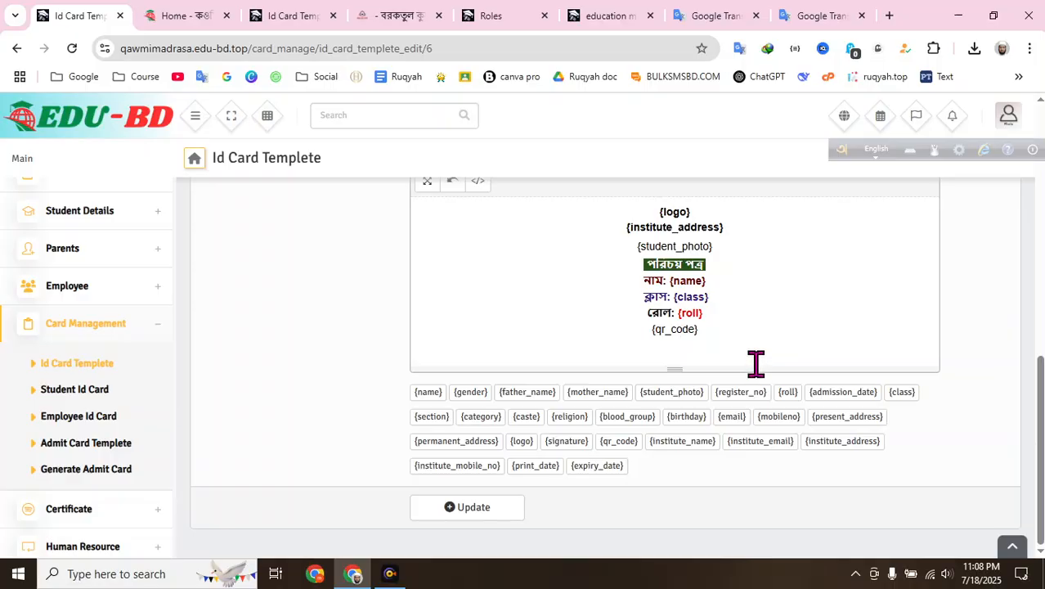
drag(708, 212, 649, 210)
scroll(762, 331, up, 1)
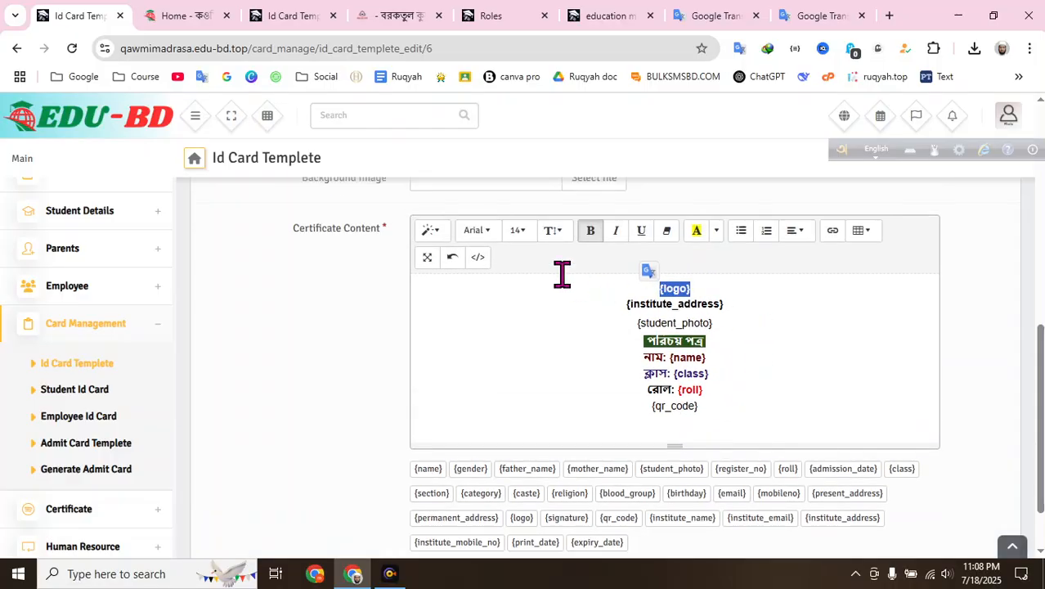
click(524, 232)
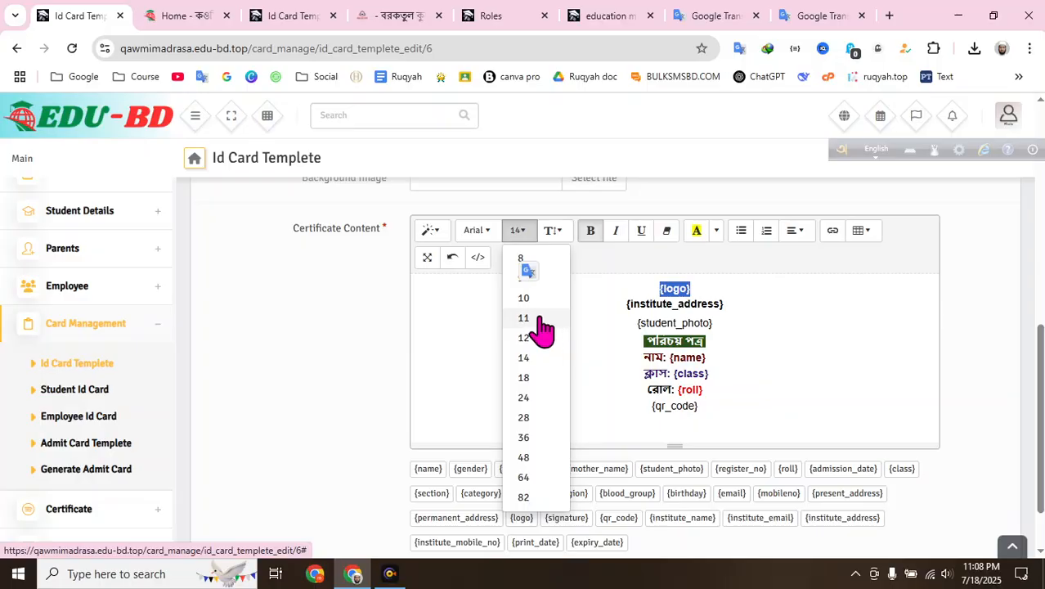
click(602, 290)
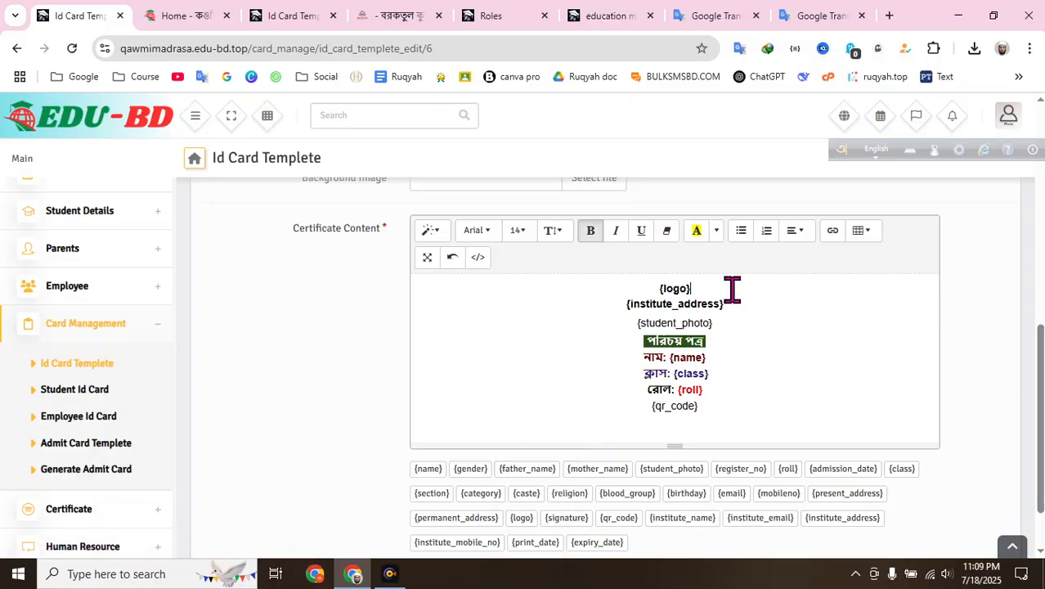
drag(688, 288, 620, 289)
click(518, 231)
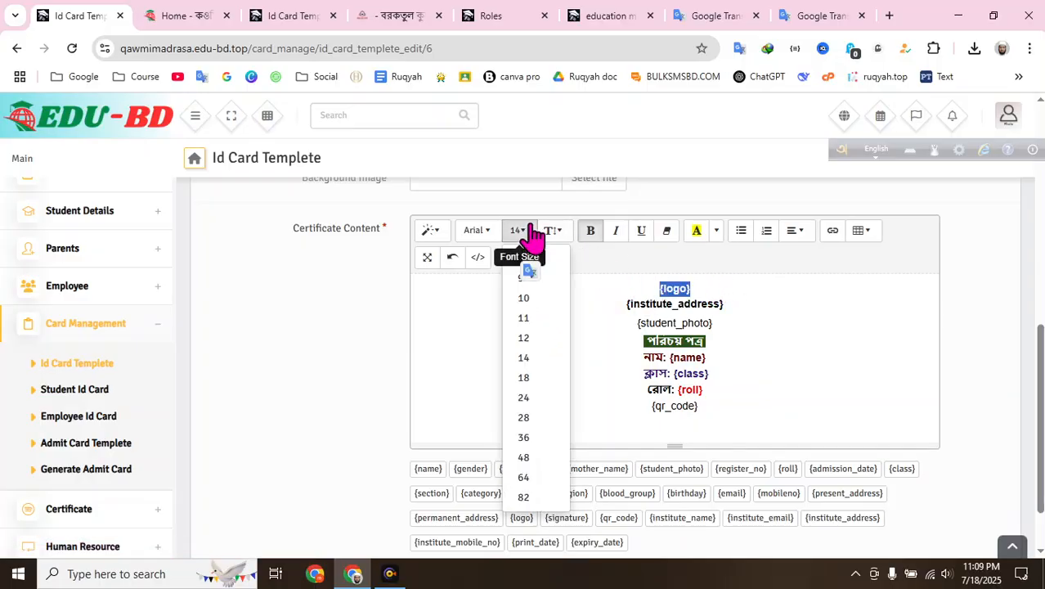
scroll(556, 319, up, 1)
click(520, 336)
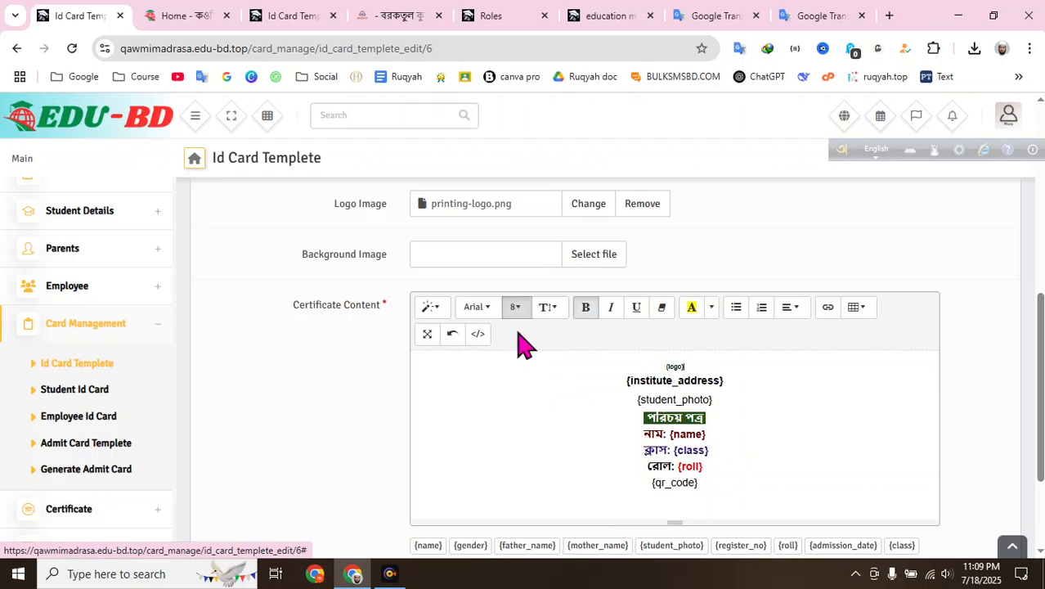
click(740, 388)
Step: Review the edited ID card template and save the update
scroll(821, 378, down, 2)
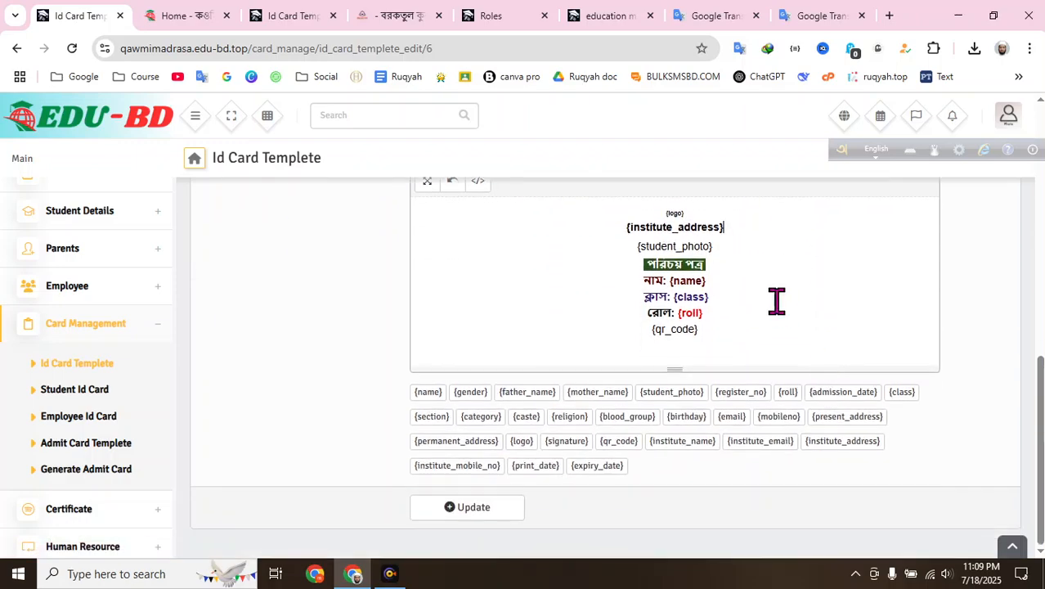
scroll(777, 304, up, 3)
scroll(777, 415, down, 3)
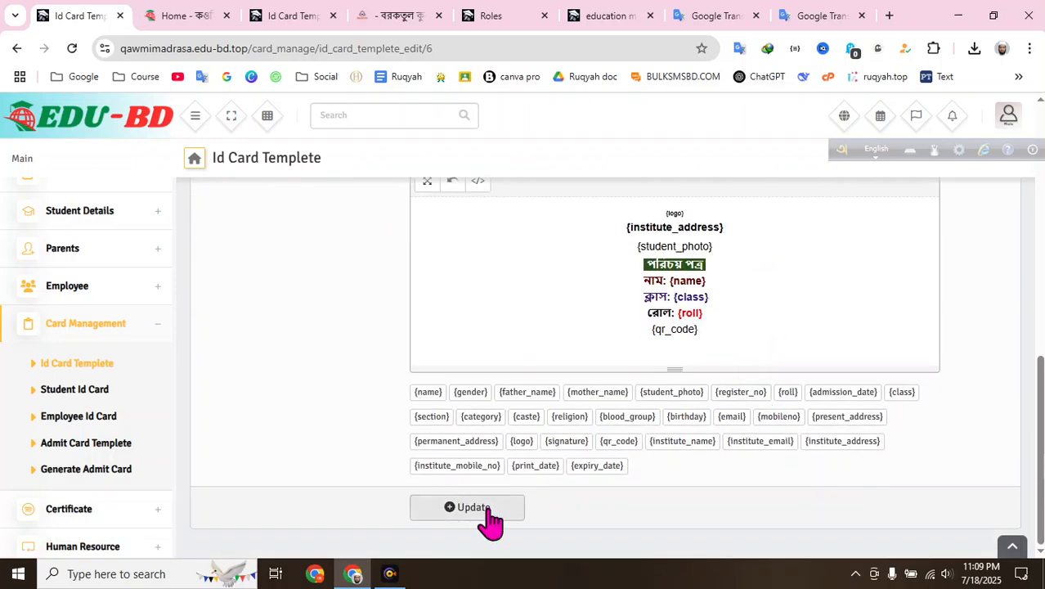
click(481, 506)
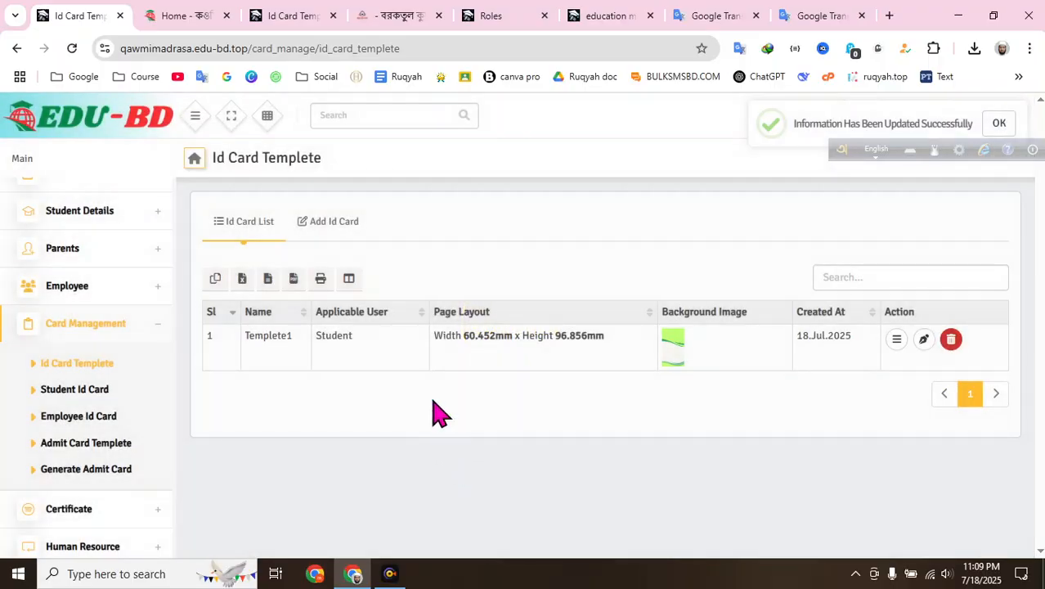
Step: On the Student Id Card page, filter students by class হিফজুল কুরআন রিভিশন, section ক and template Templete1
click(83, 391)
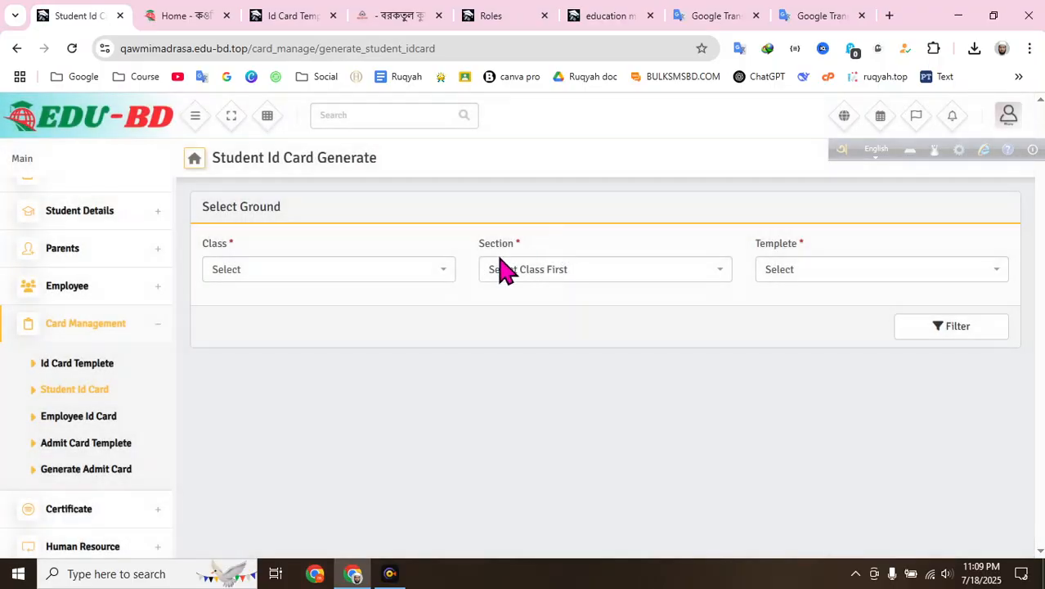
click(436, 271)
click(323, 423)
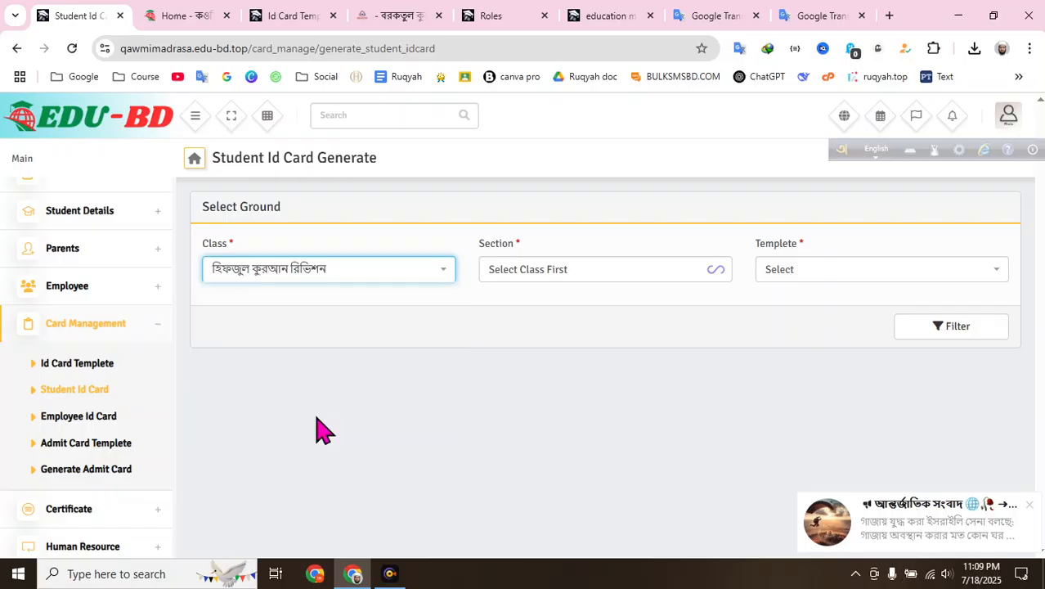
click(554, 270)
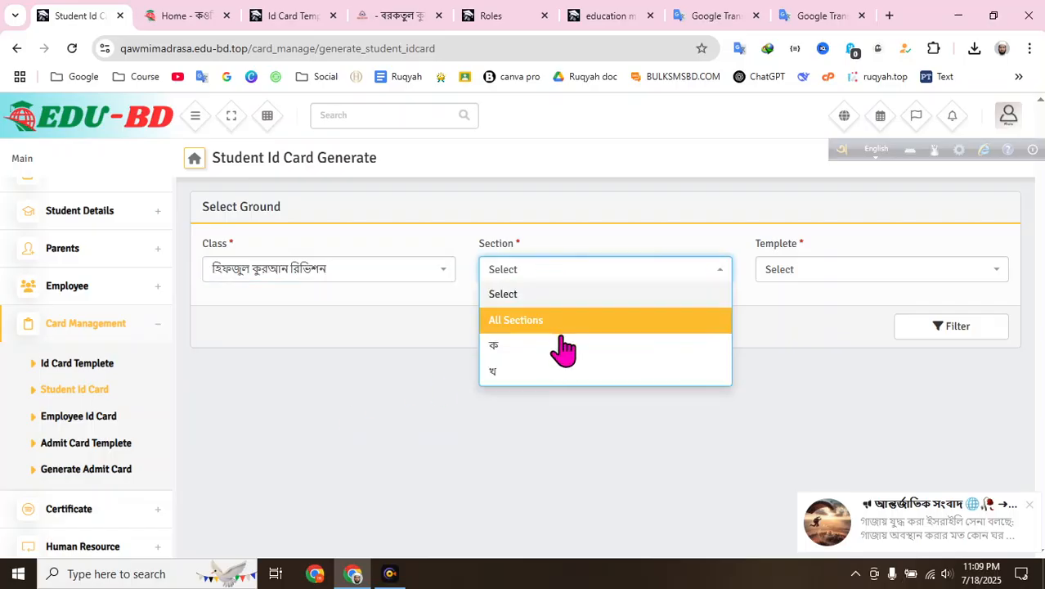
click(575, 344)
click(760, 275)
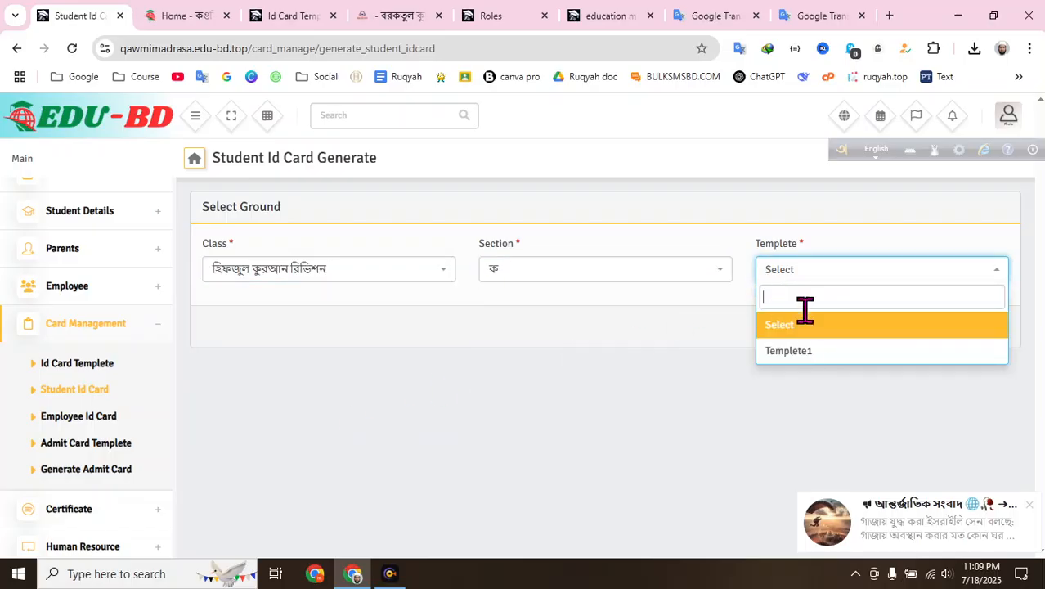
click(815, 354)
click(915, 339)
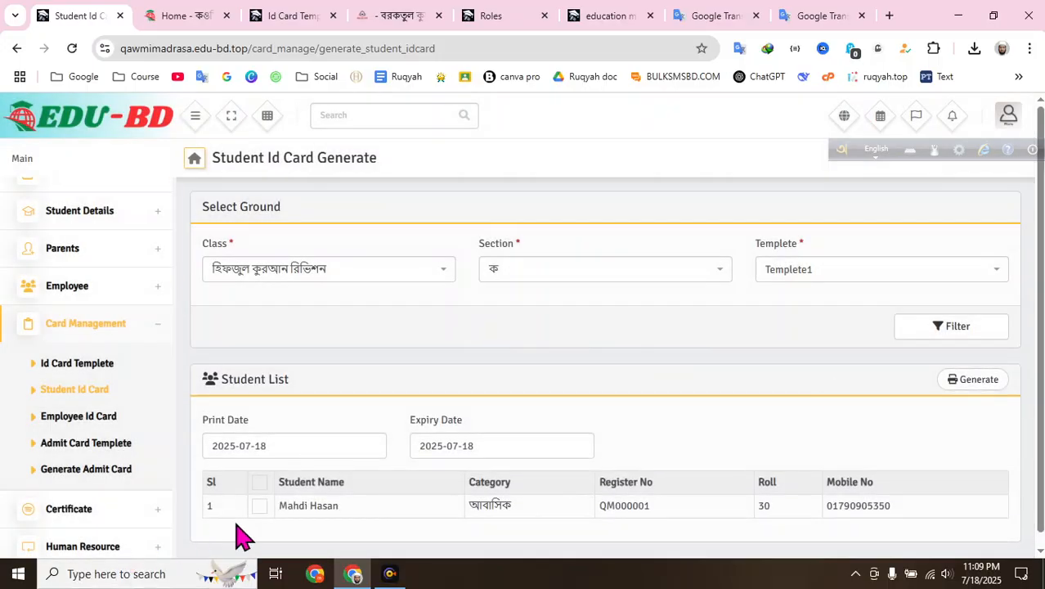
Step: Generate the ID card for the listed student and save it as download.pdf in the Downloads folder
click(259, 508)
click(954, 384)
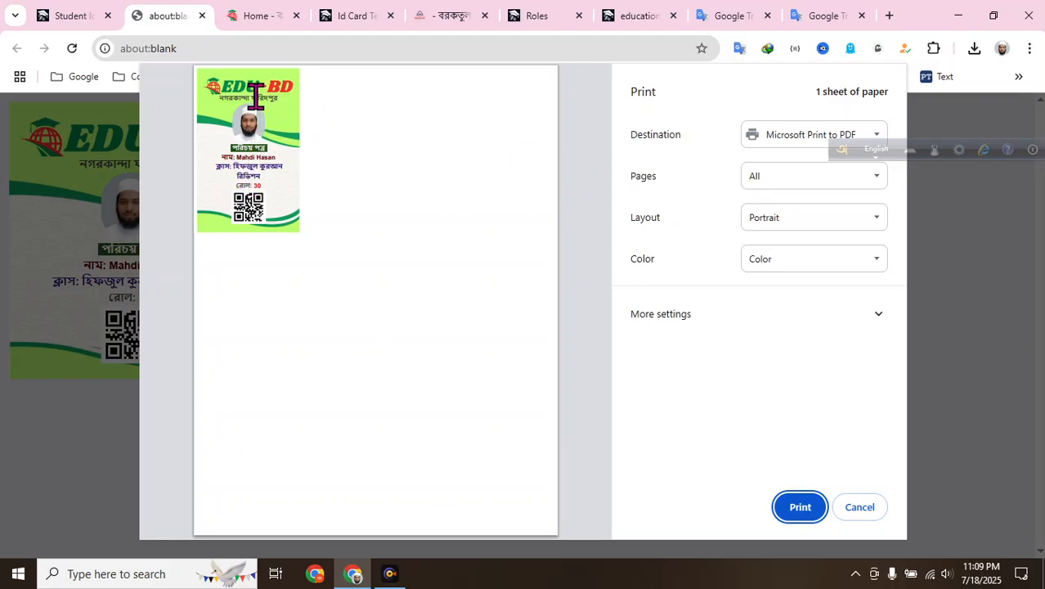
click(773, 138)
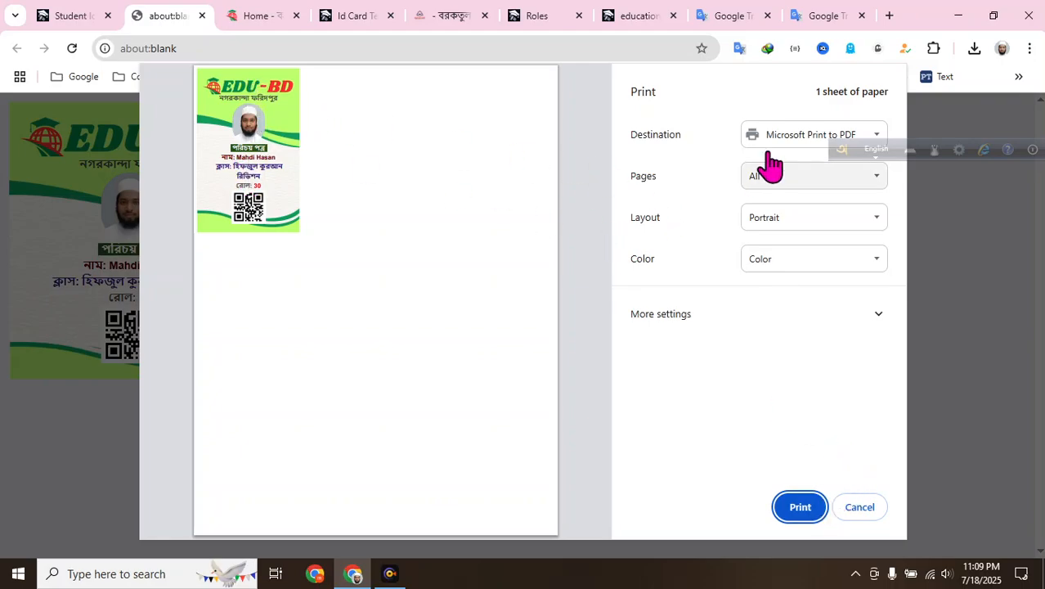
click(793, 177)
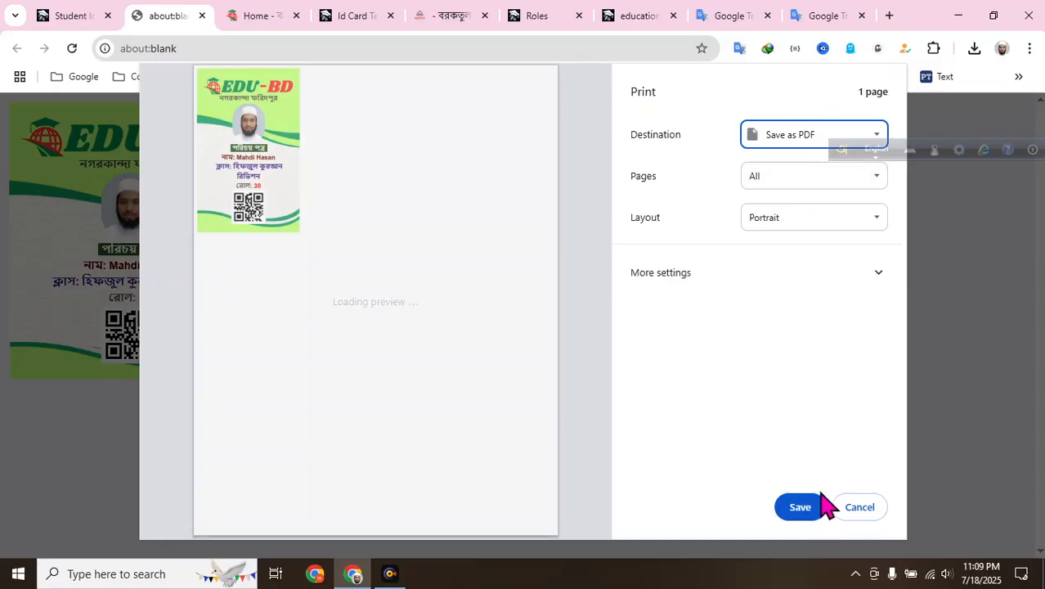
click(806, 507)
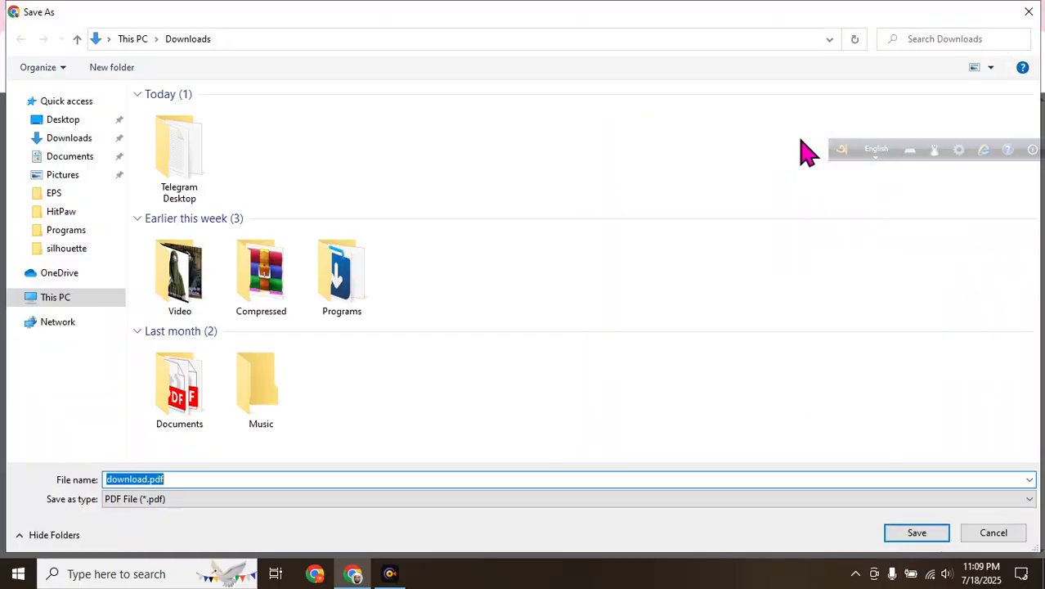
click(69, 137)
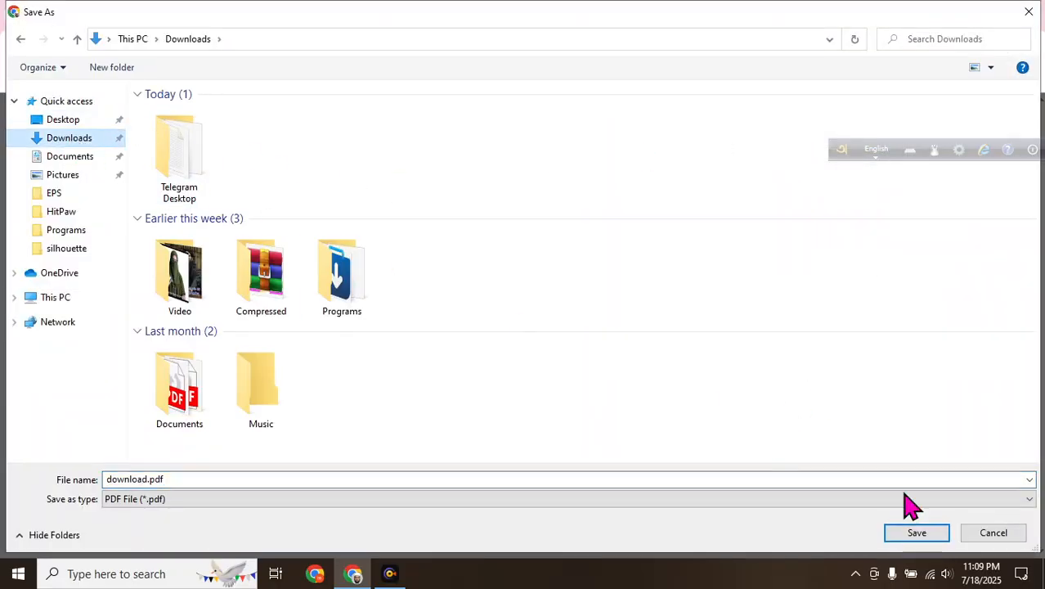
click(912, 534)
Step: Switch to File Explorer and open download.pdf from the Downloads folder in Google Chrome
click(8, 583)
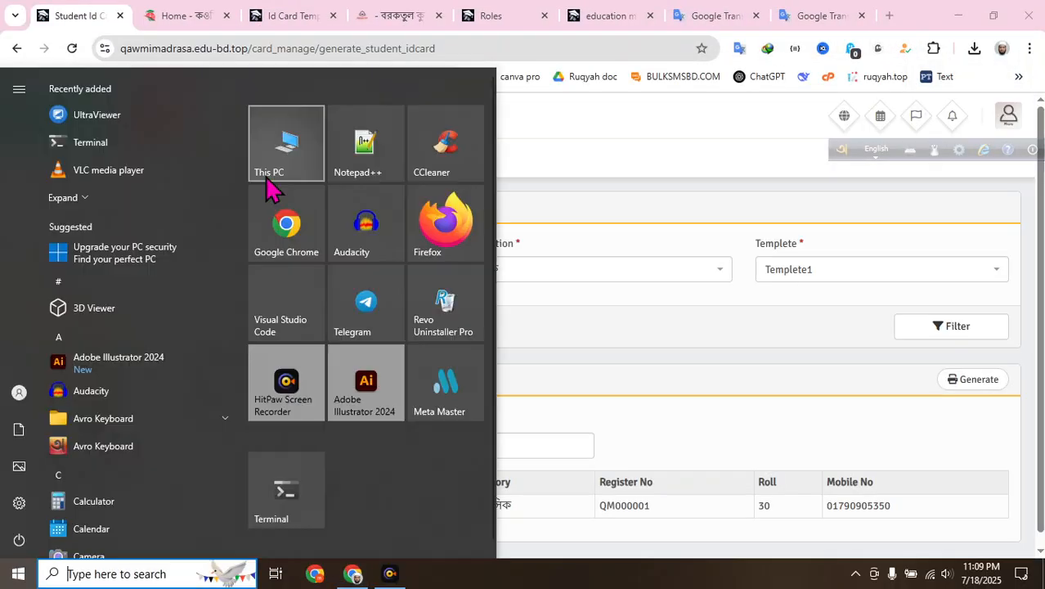
click(306, 142)
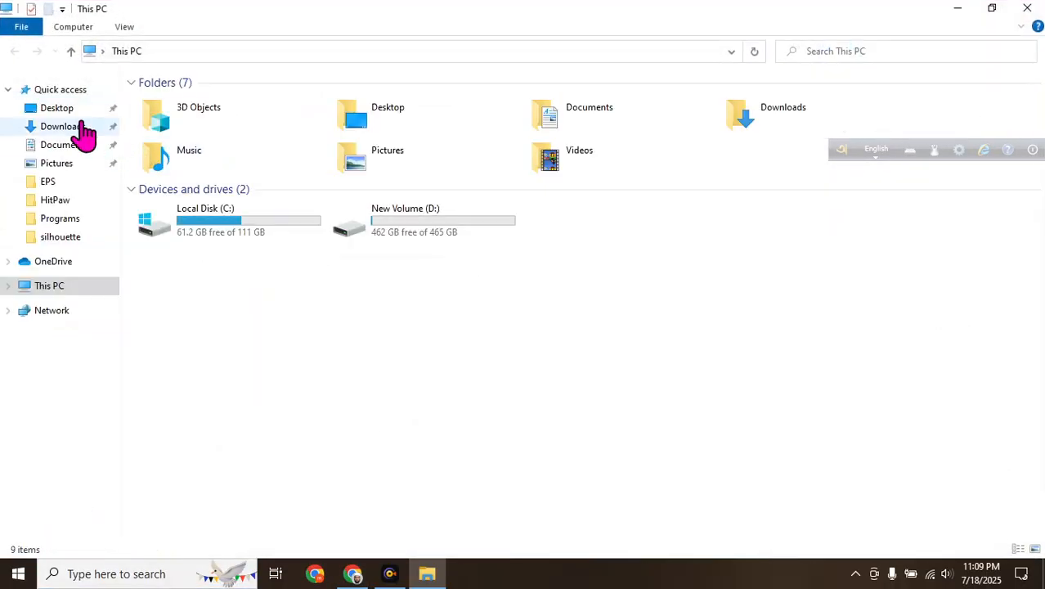
click(80, 127)
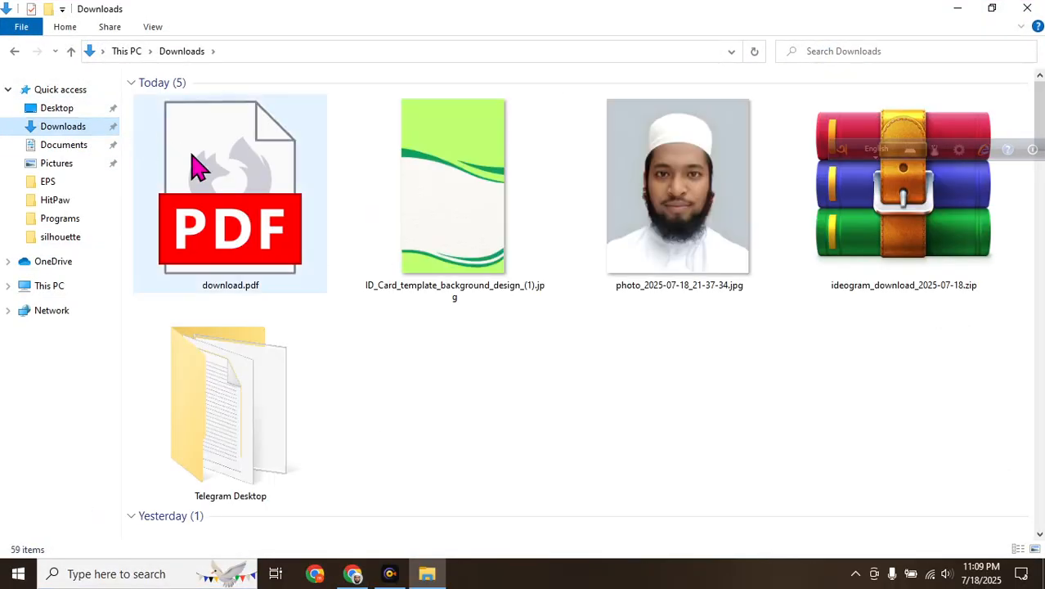
click(254, 182)
right_click(243, 162)
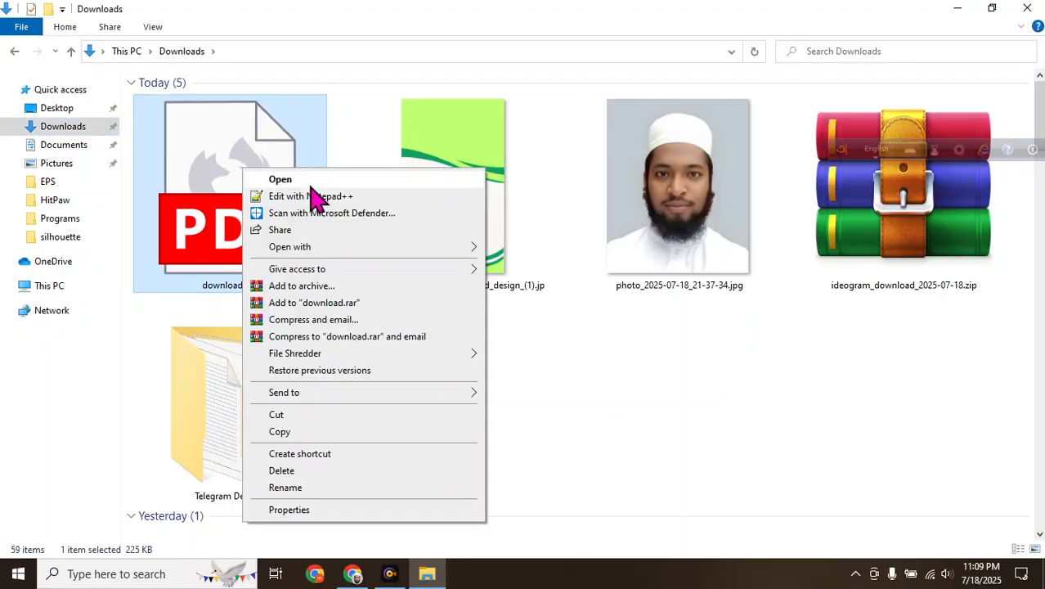
mouse_move(396, 255)
click(515, 283)
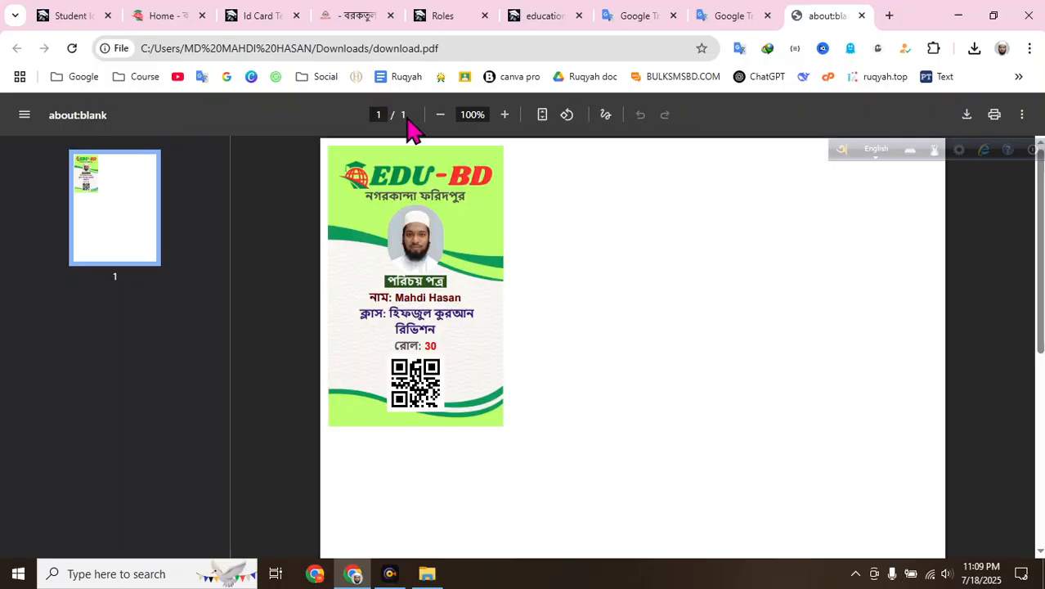
Step: Hide the PDF viewer's page thumbnails and examine the name, class and roll lines on the ID card
click(24, 115)
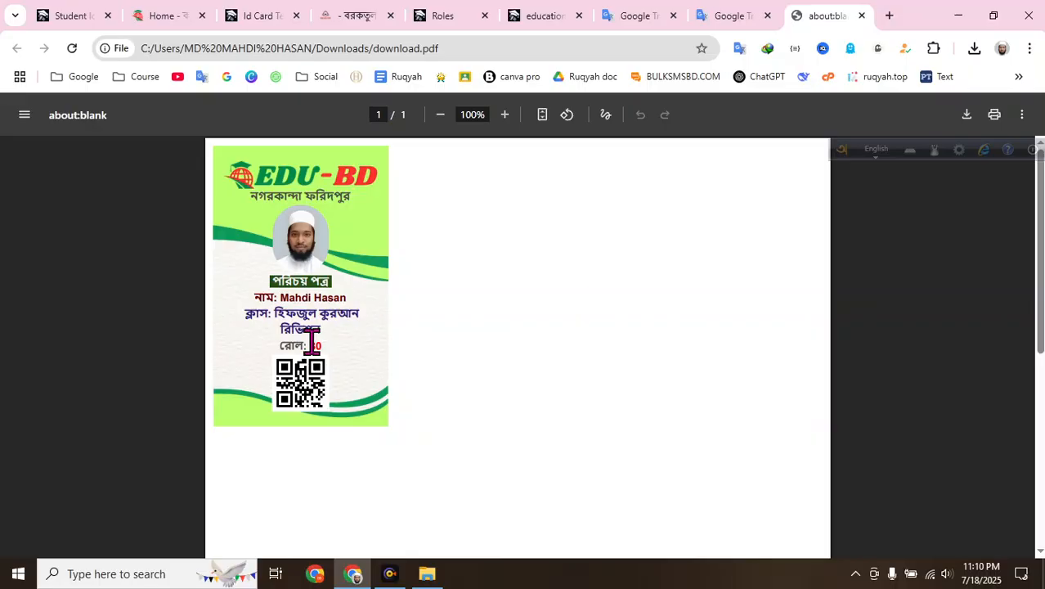
drag(311, 343, 282, 301)
click(340, 327)
Step: Return to barkatulquran's Templete1 editing page and add a new line with the {birthday} placeholder below the class line
click(254, 15)
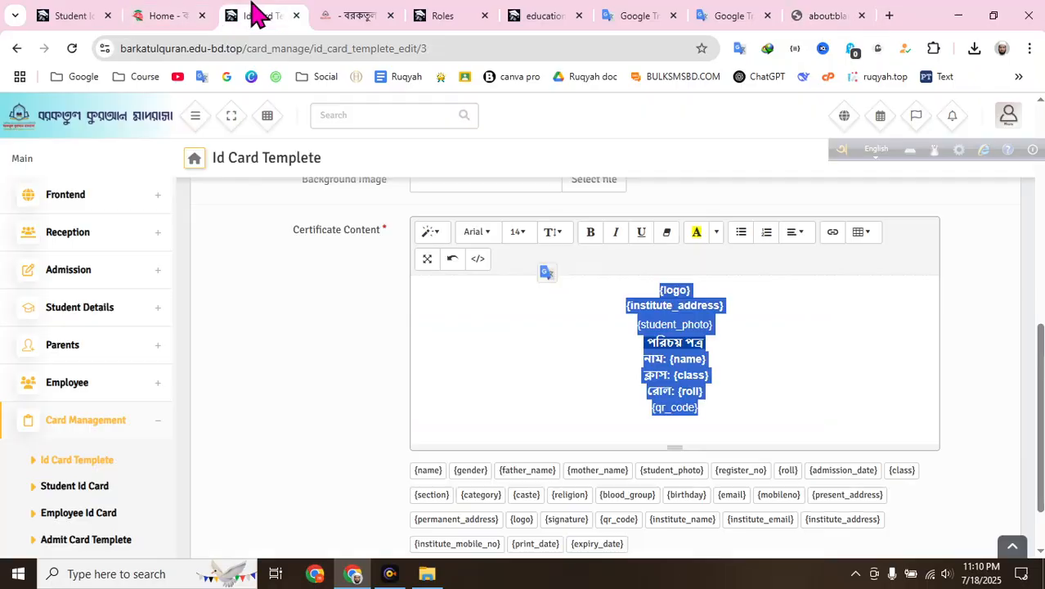
click(696, 351)
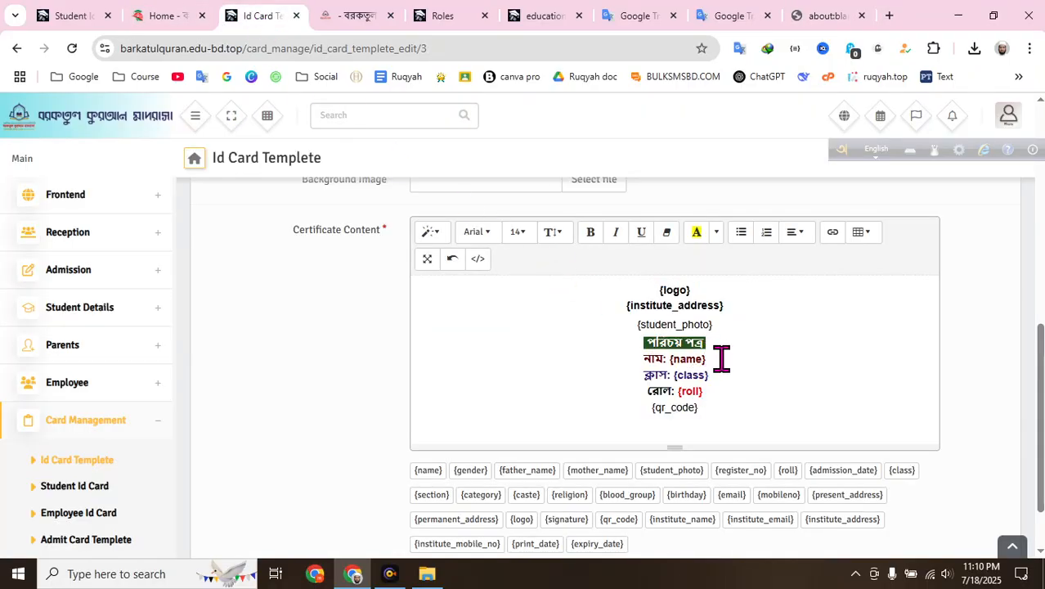
scroll(721, 358, down, 1)
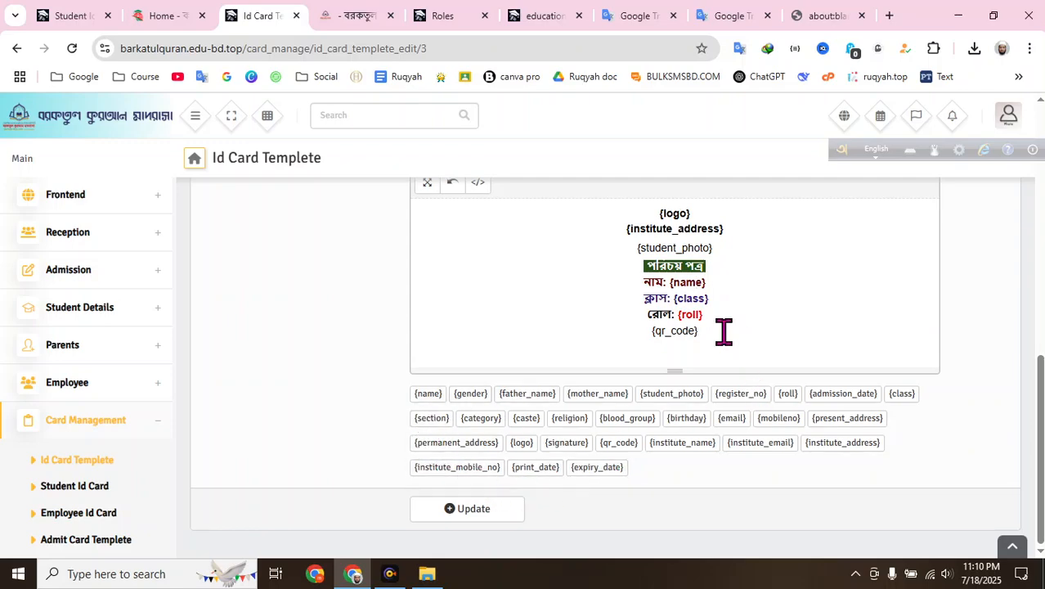
click(728, 300)
key(Return)
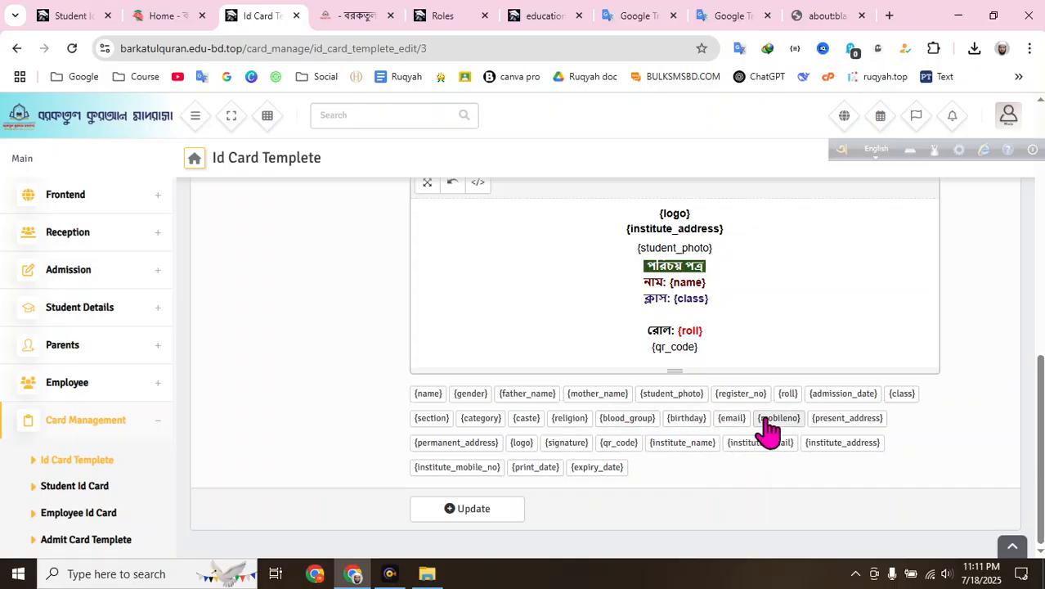
click(691, 420)
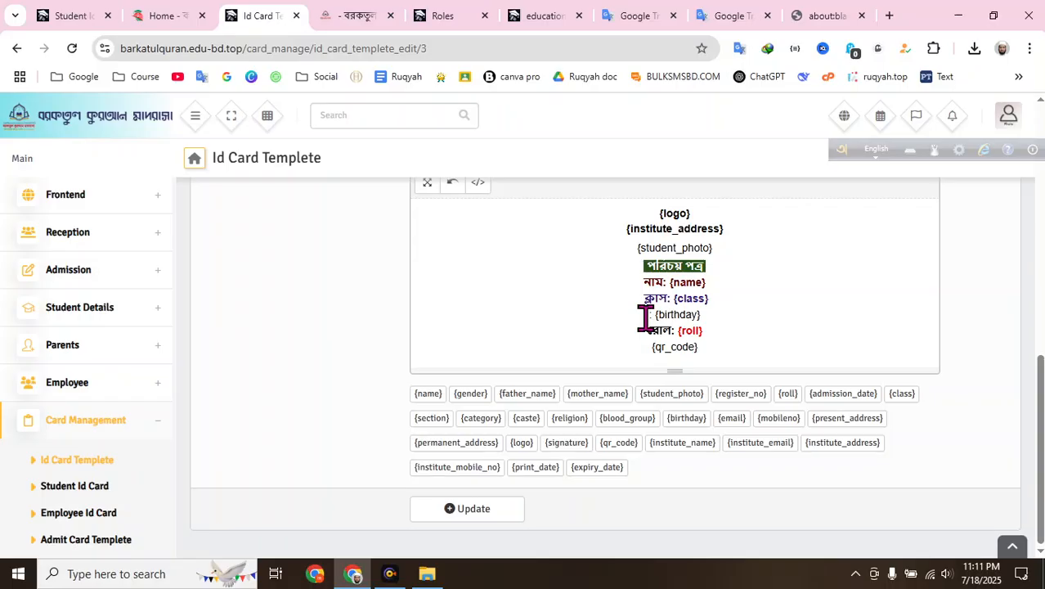
Step: Switch the input language to Bangla and label the {birthday} placeholder জন্ম in the certificate content
key(BackSpace)
key(BackSpace)
key(F12)
text(jonm)
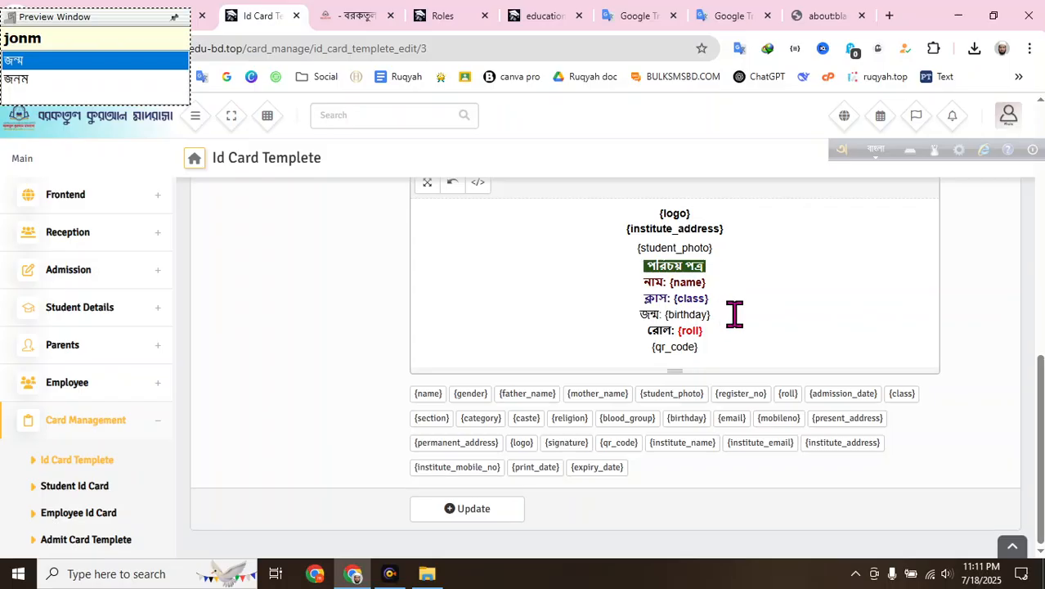
Step: Delete the whole জন্ম: {birthday} line from the certificate content
drag(732, 315, 637, 313)
scroll(637, 314, up, 1)
scroll(638, 314, down, 1)
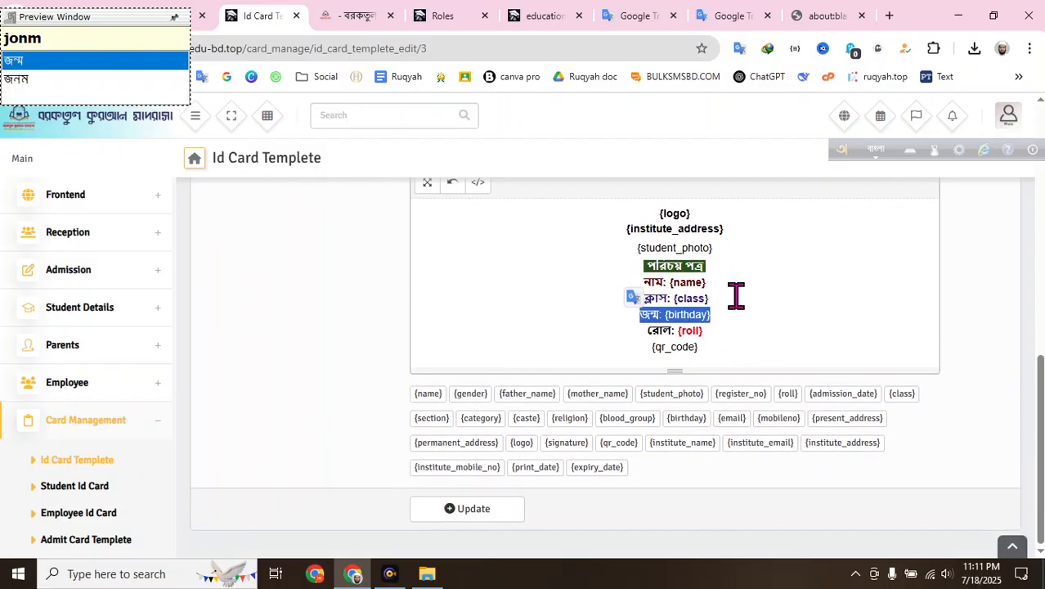
click(726, 314)
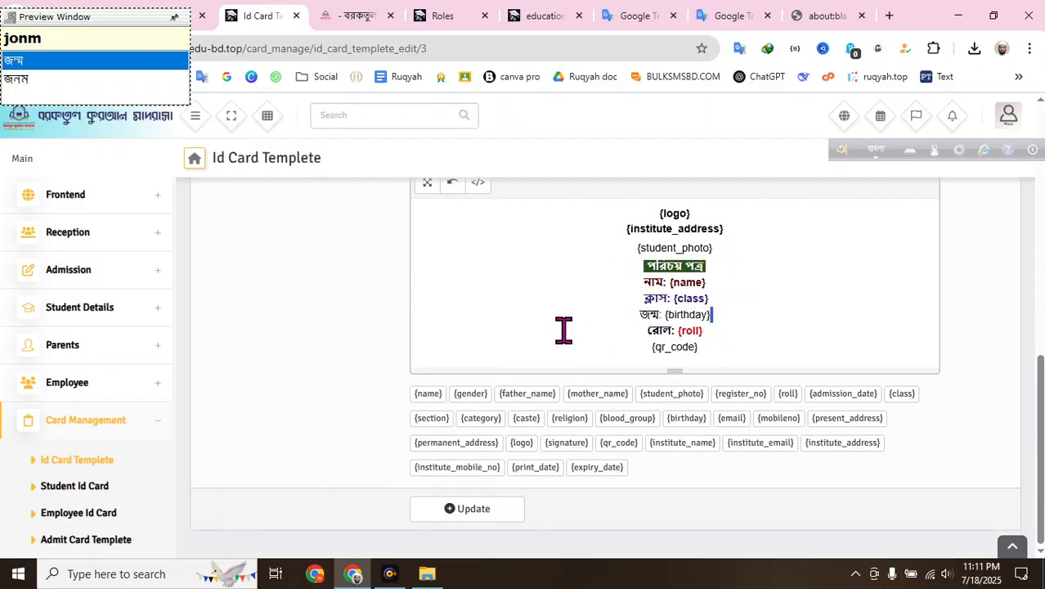
mouse_move(564, 330)
mouse_down()
mouse_move(563, 306)
mouse_move(559, 316)
mouse_up()
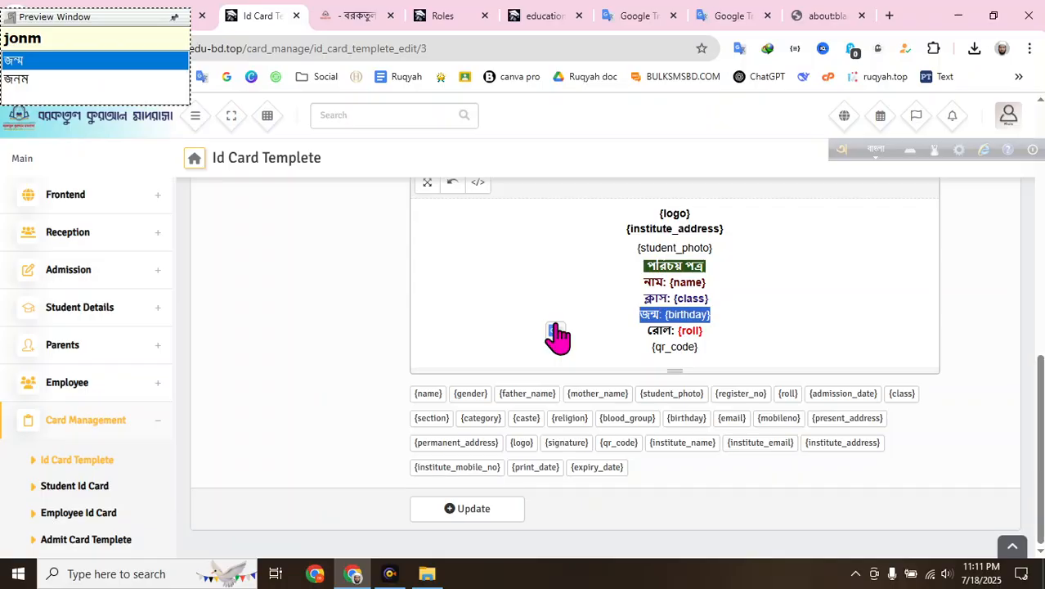
key(BackSpace)
Step: Look over Templete1's settings and content, and browse the site's modules, including the Certificate submenu
scroll(406, 287, up, 8)
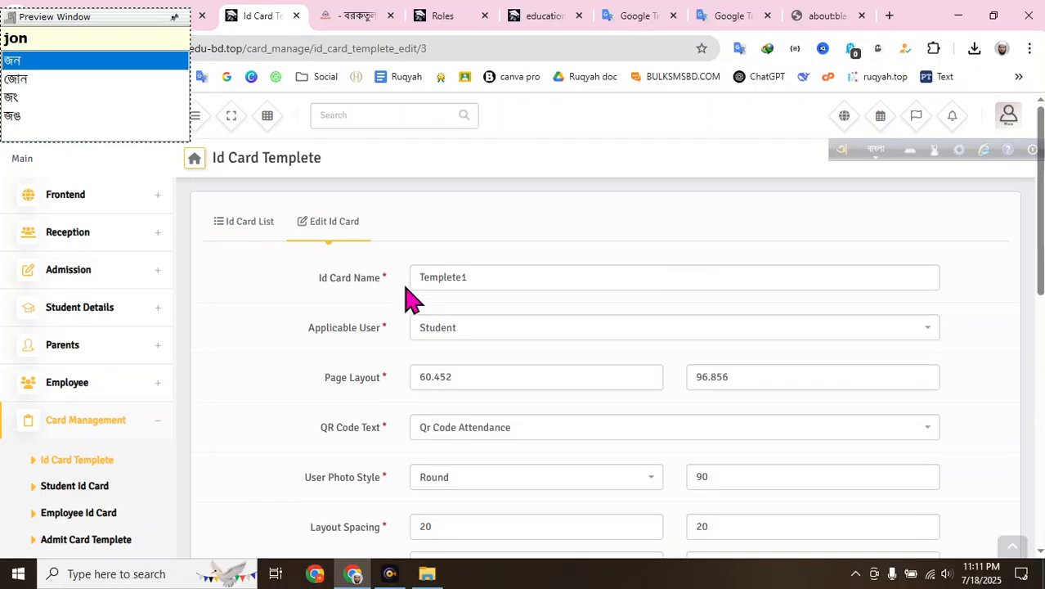
scroll(491, 163, down, 5)
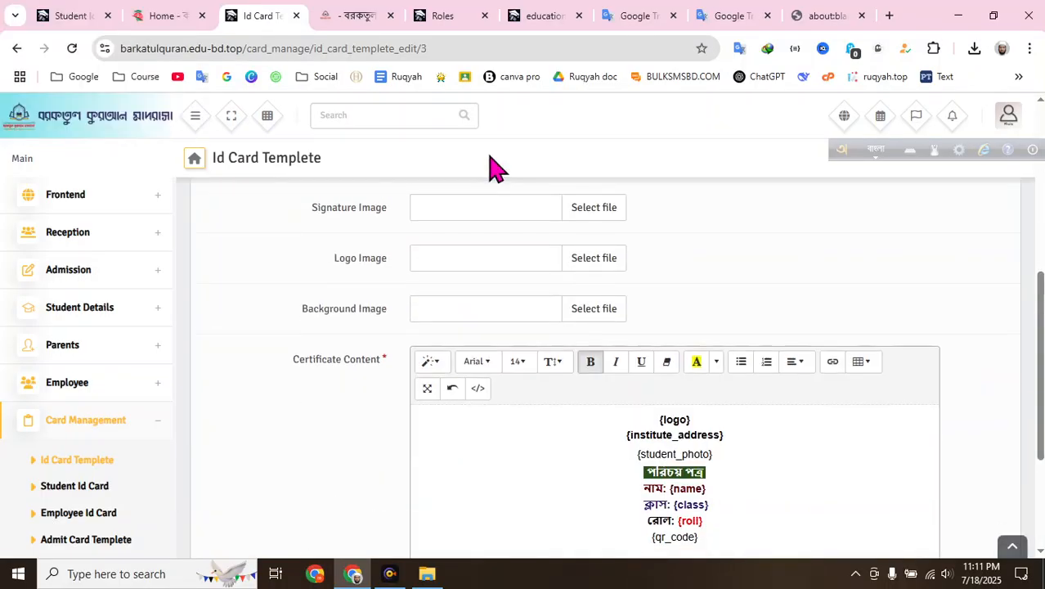
scroll(484, 201, up, 5)
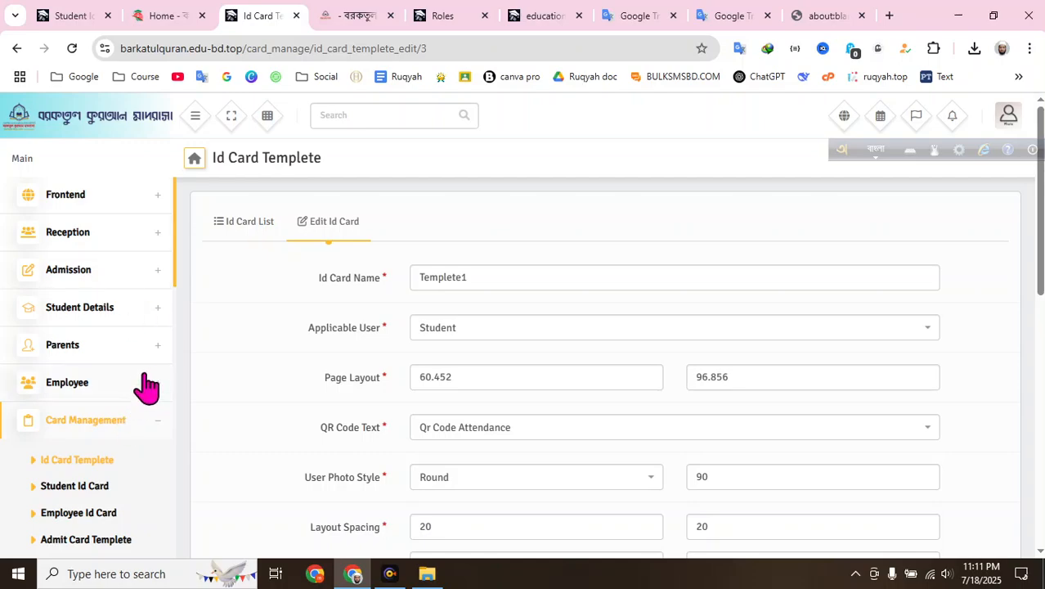
scroll(147, 384, down, 5)
scroll(145, 381, up, 3)
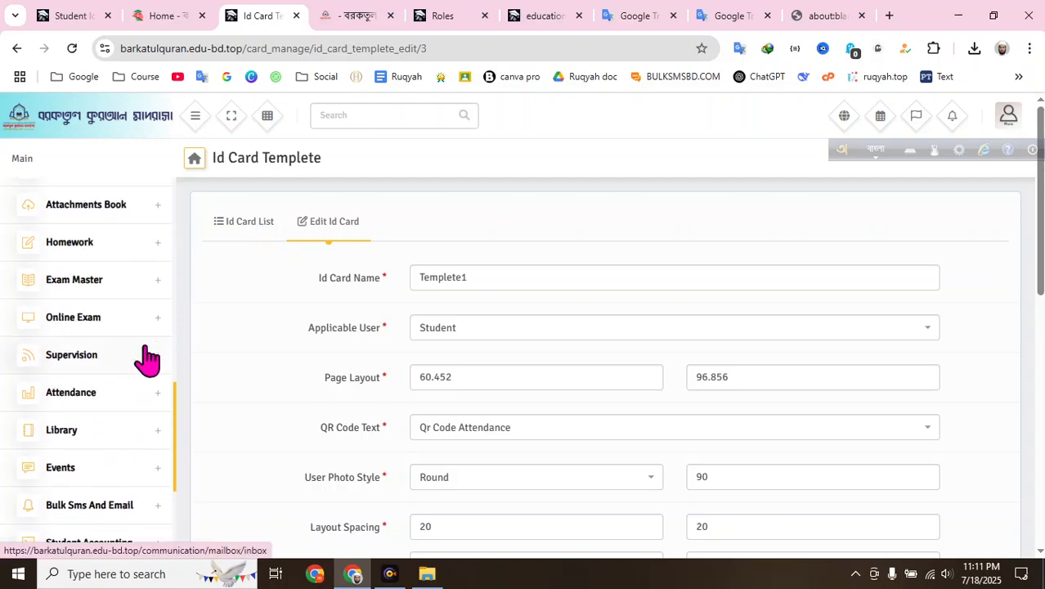
scroll(128, 319, down, 5)
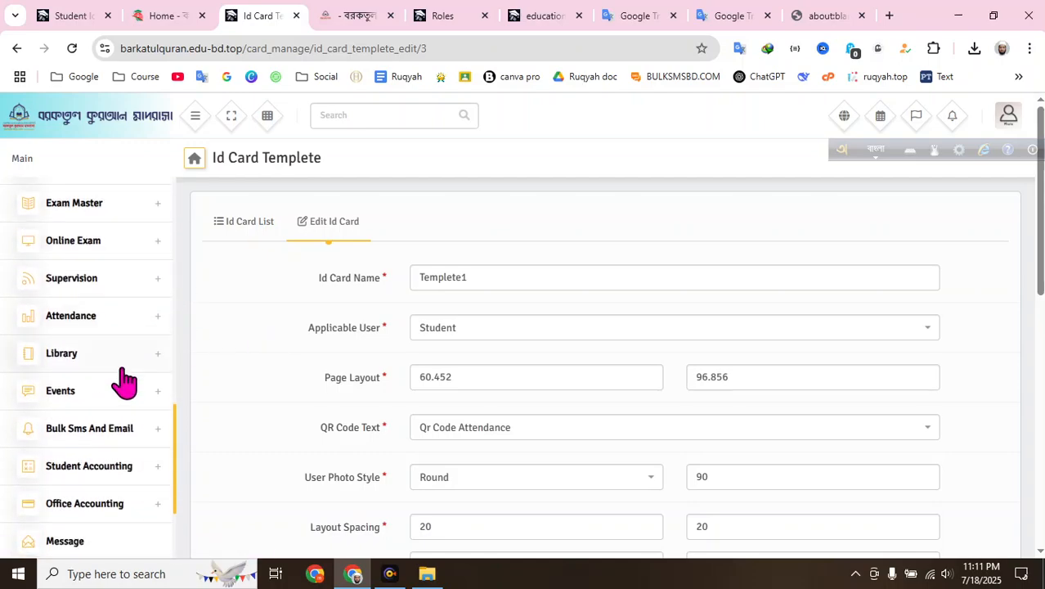
scroll(124, 378, up, 8)
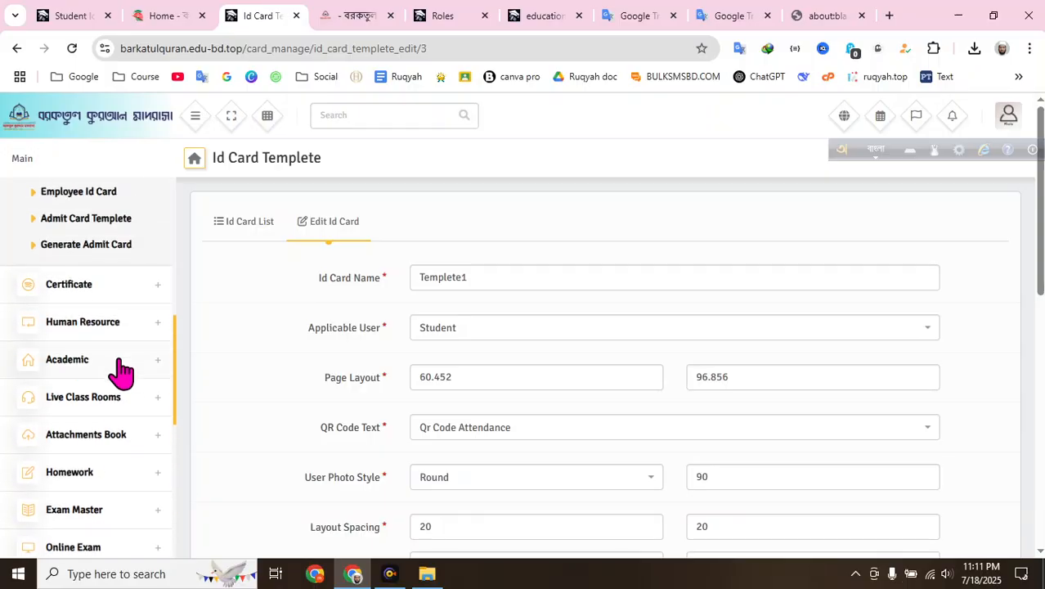
scroll(123, 370, up, 2)
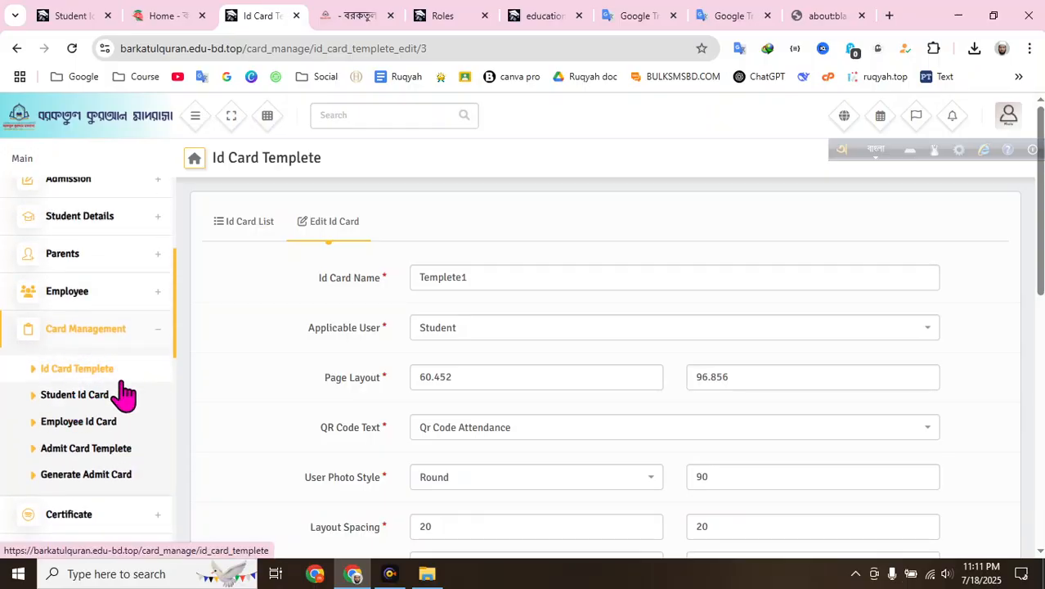
scroll(102, 417, down, 2)
scroll(106, 396, down, 1)
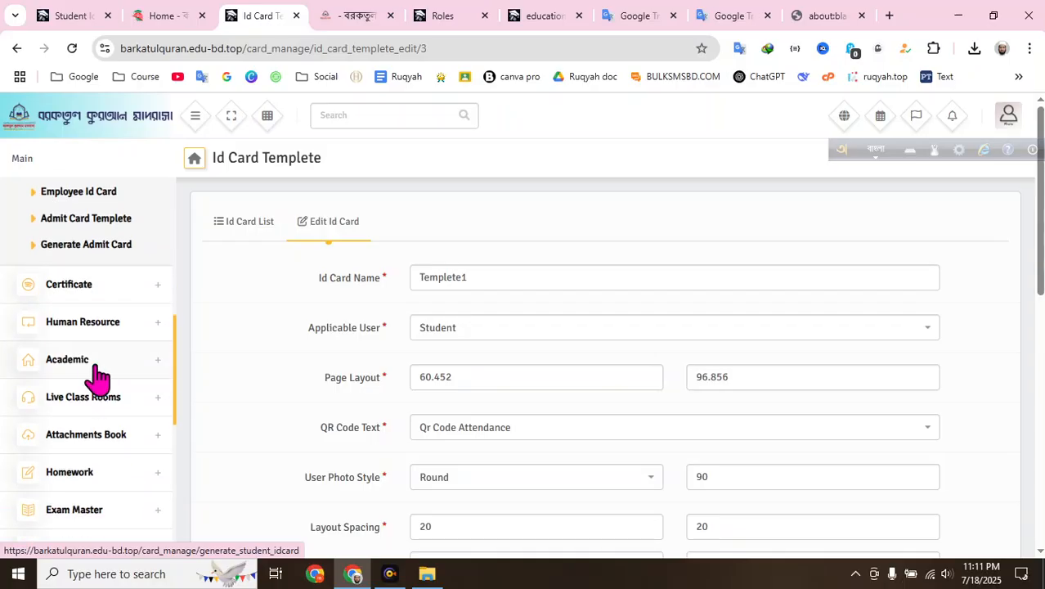
click(90, 295)
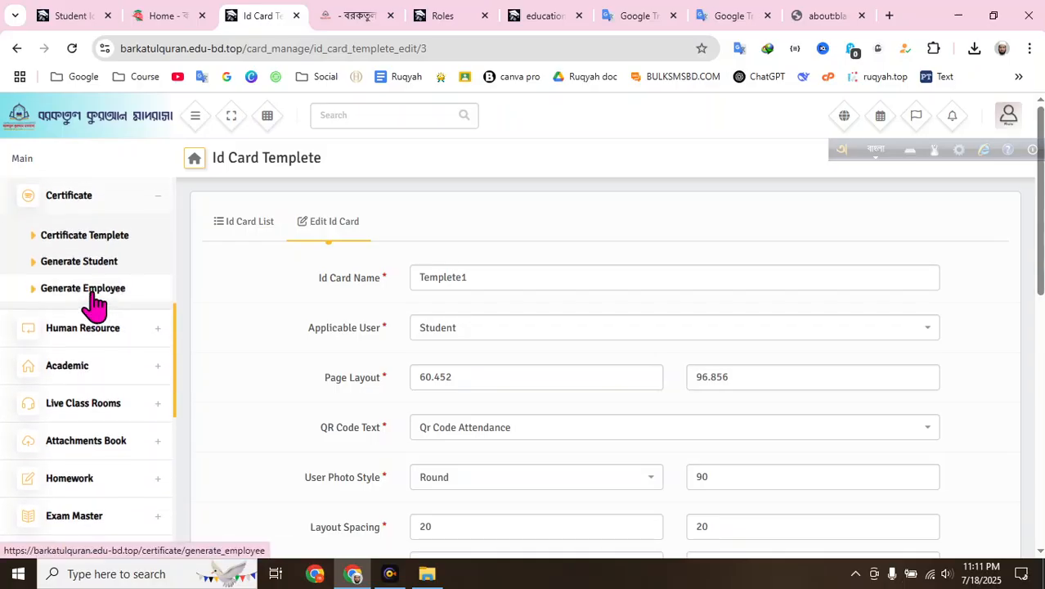
scroll(97, 309, up, 2)
scroll(111, 323, up, 4)
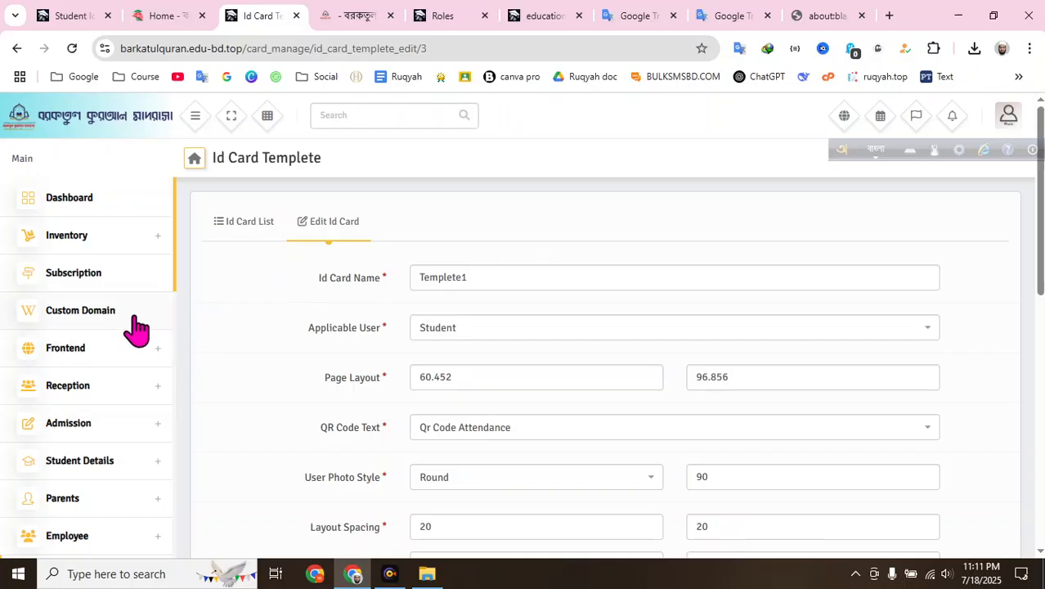
scroll(145, 322, down, 3)
scroll(434, 360, down, 10)
scroll(436, 363, up, 10)
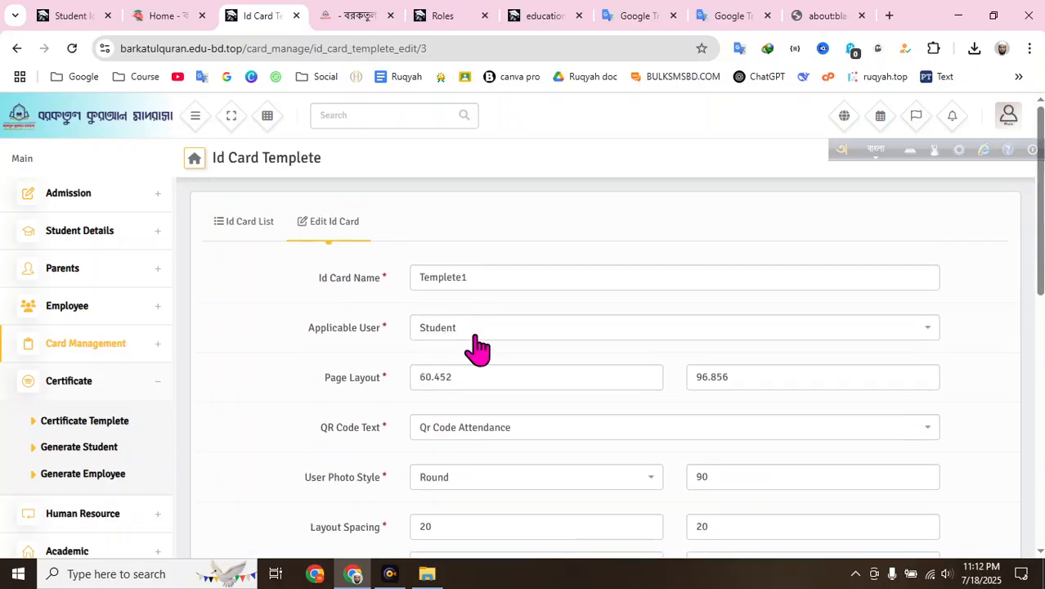
Step: Examine the Applicable User choices for Templete1 and leave Student selected
click(474, 332)
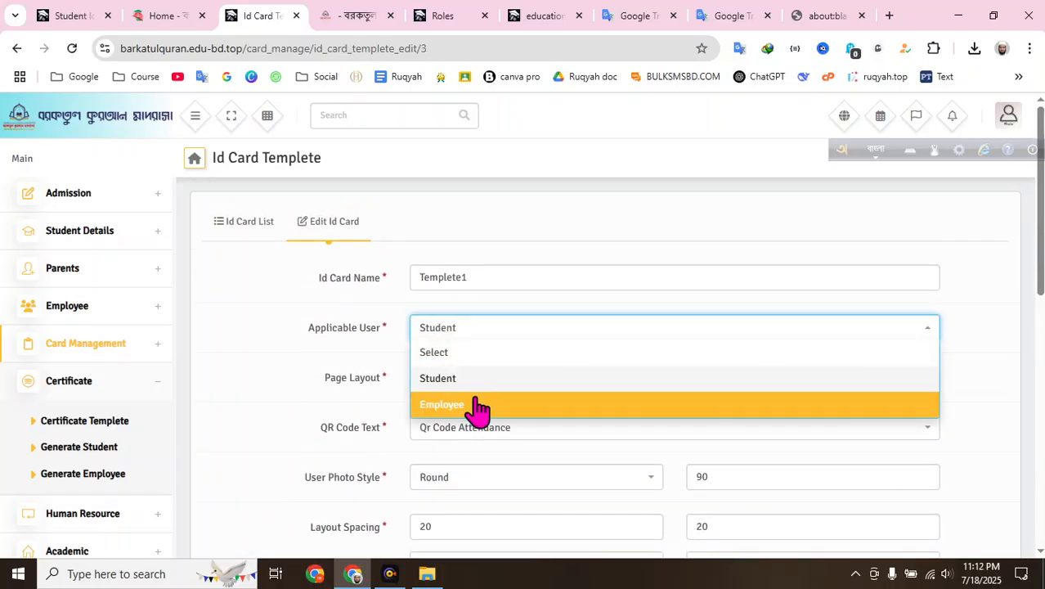
click(496, 318)
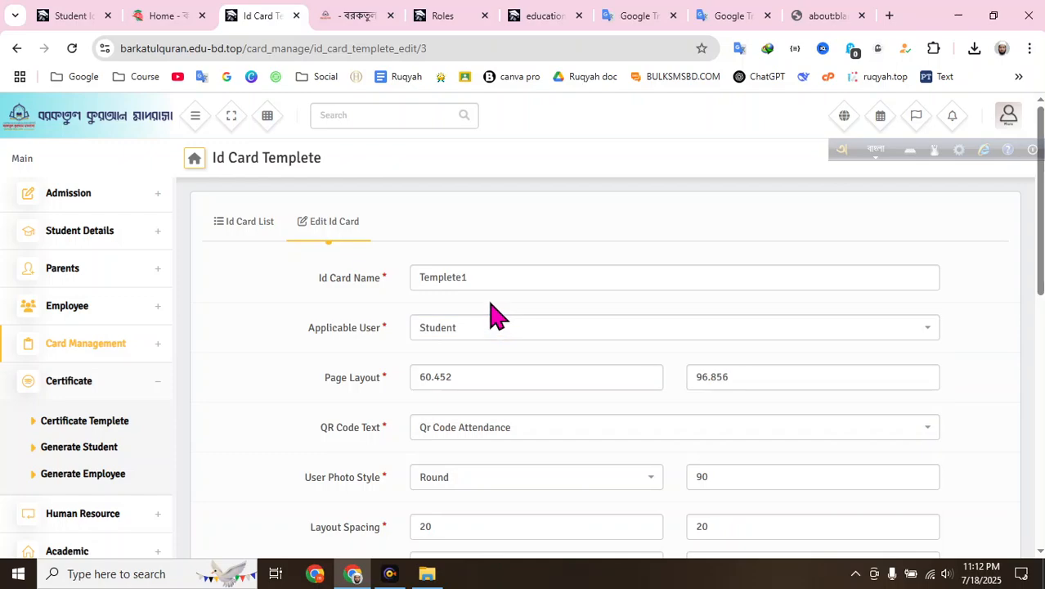
click(492, 327)
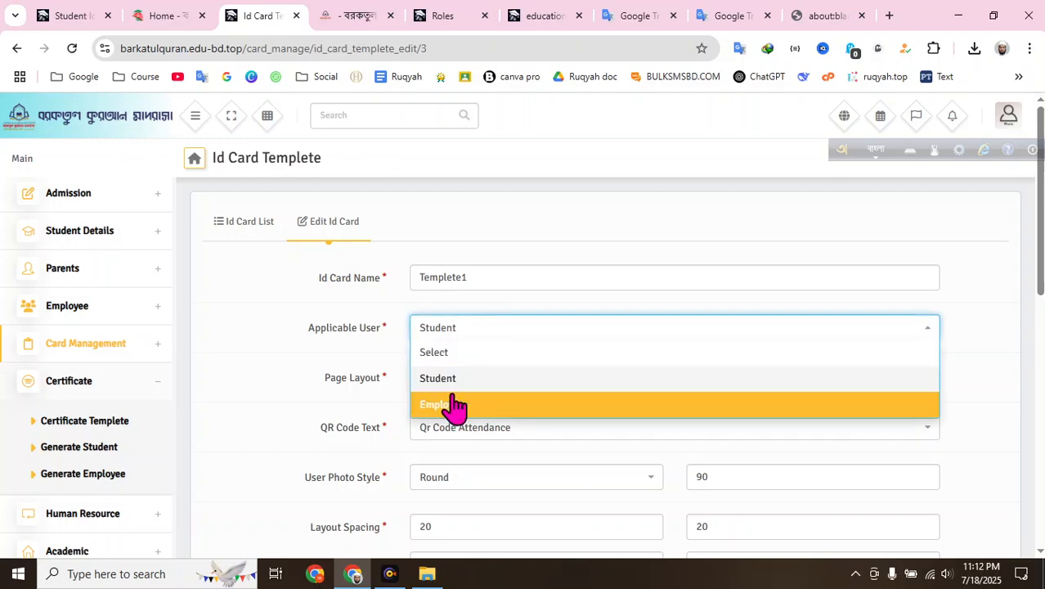
key(Up)
click(326, 350)
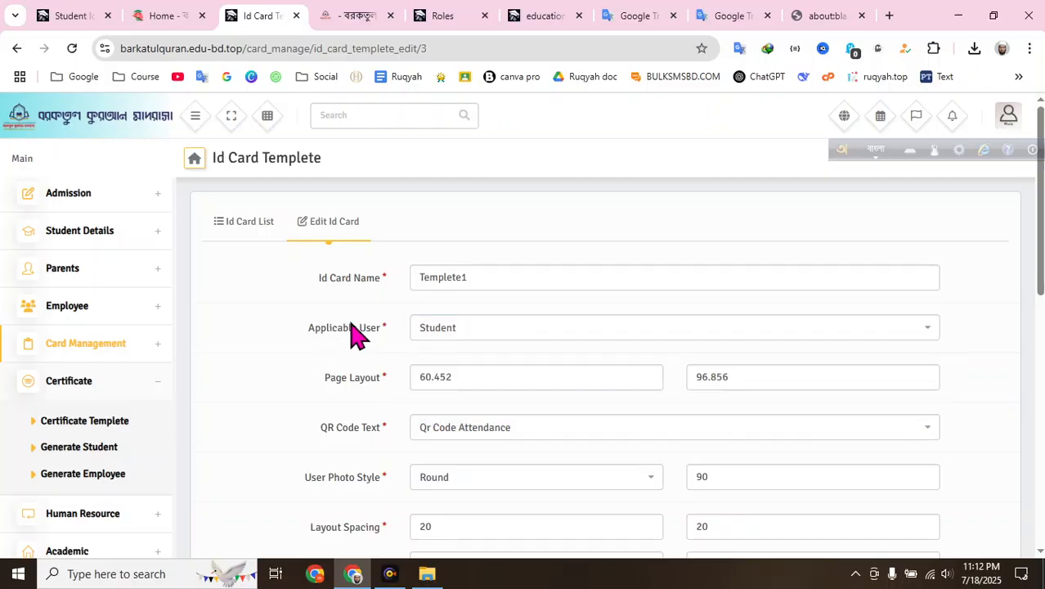
Step: Leave the template editor for barkatulquran's ID card list and switch back to qawmimadrasa's Student Id Card page
click(250, 221)
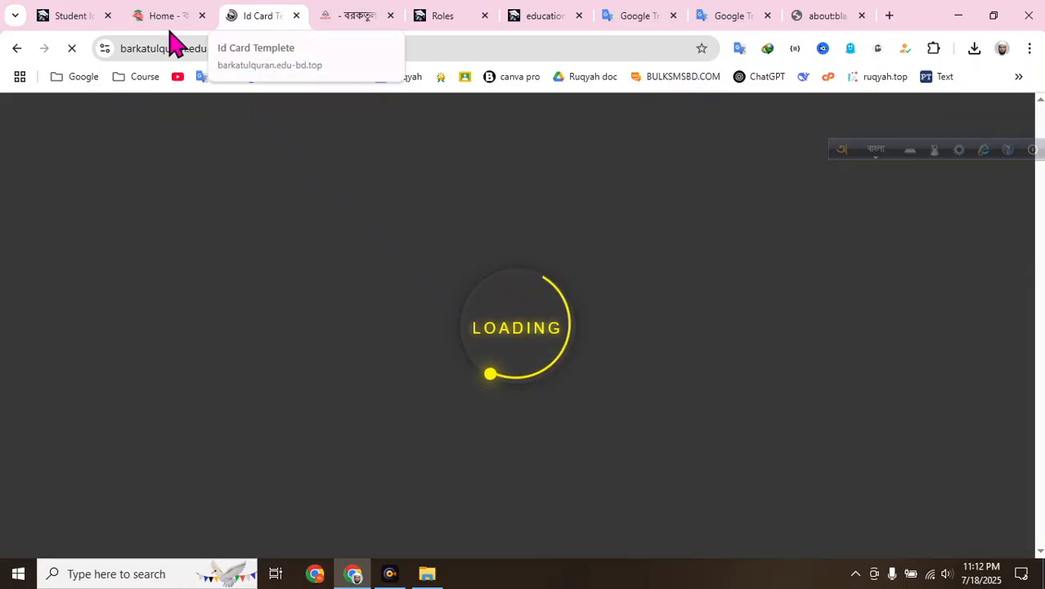
click(88, 20)
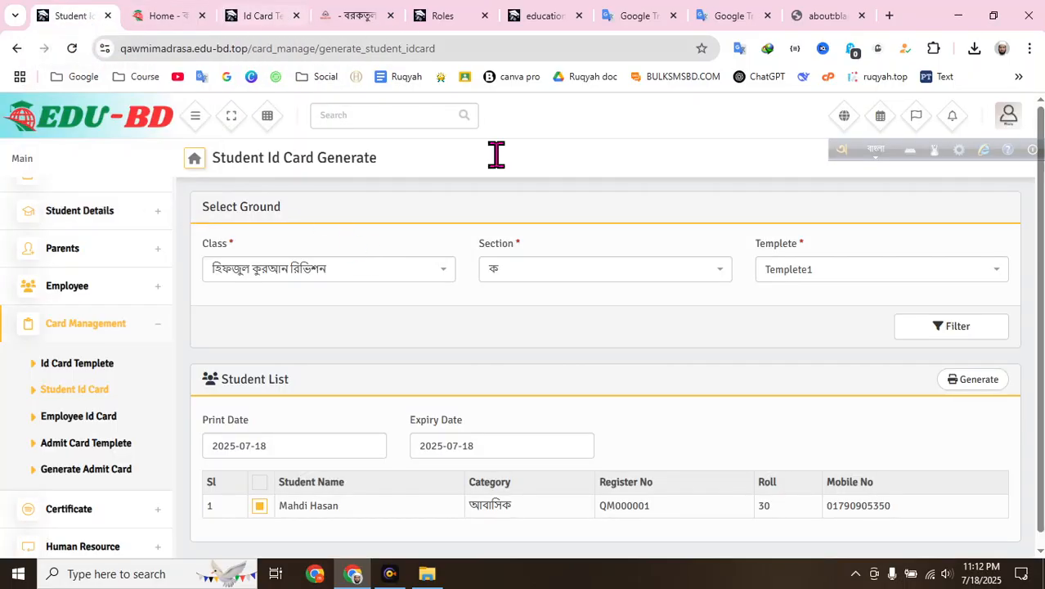